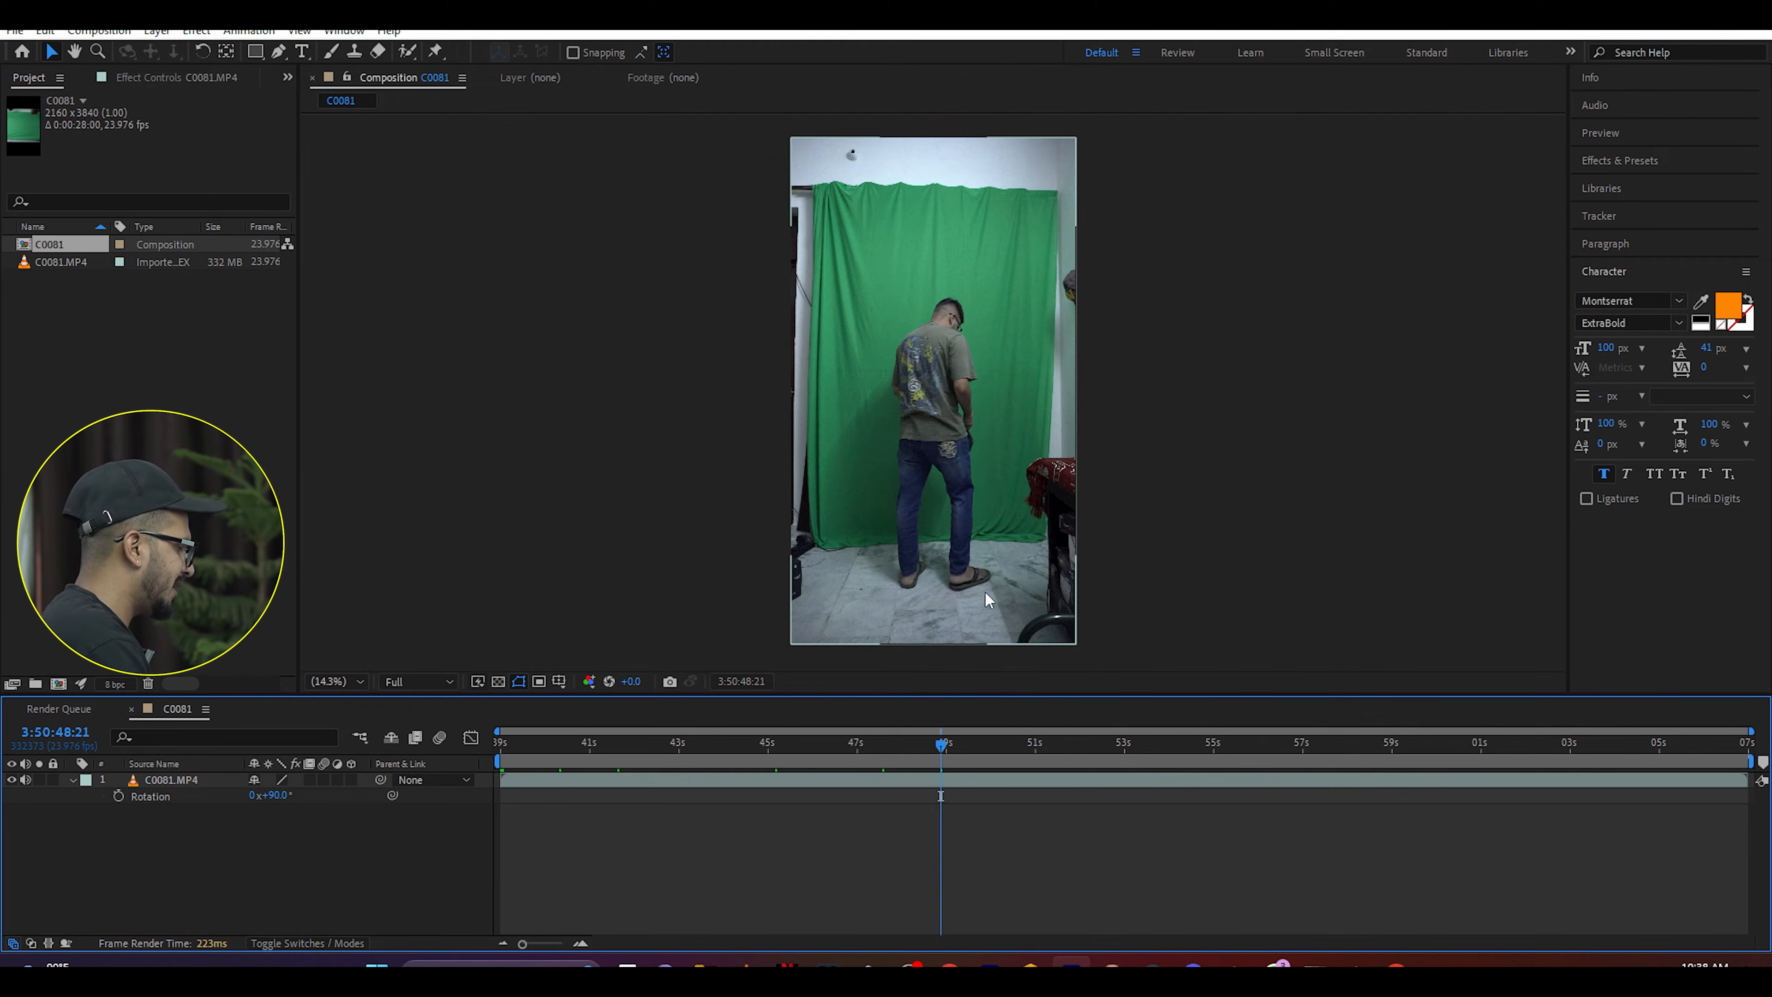
Apply the Keylight (1.2) effect to the C0081.MP4 layer and sample the green backdrop as its Screen Colour.
scroll(995, 451, "up", 3)
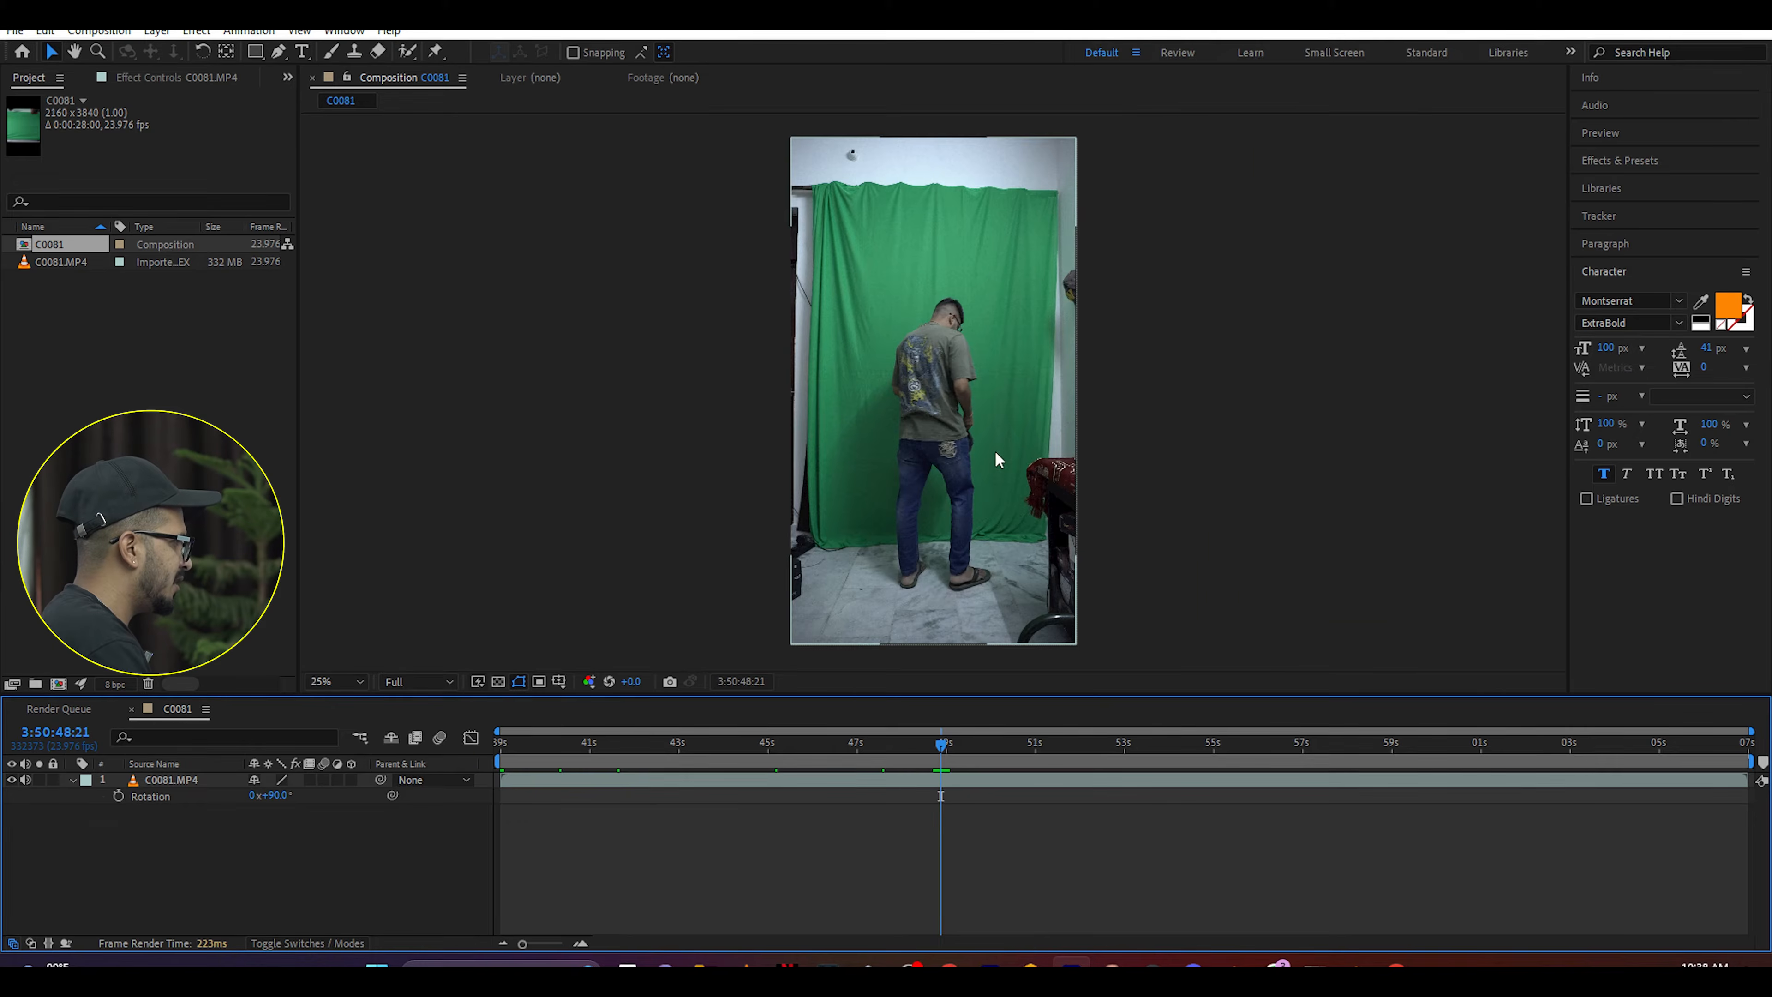
scroll(975, 376, "down", 3)
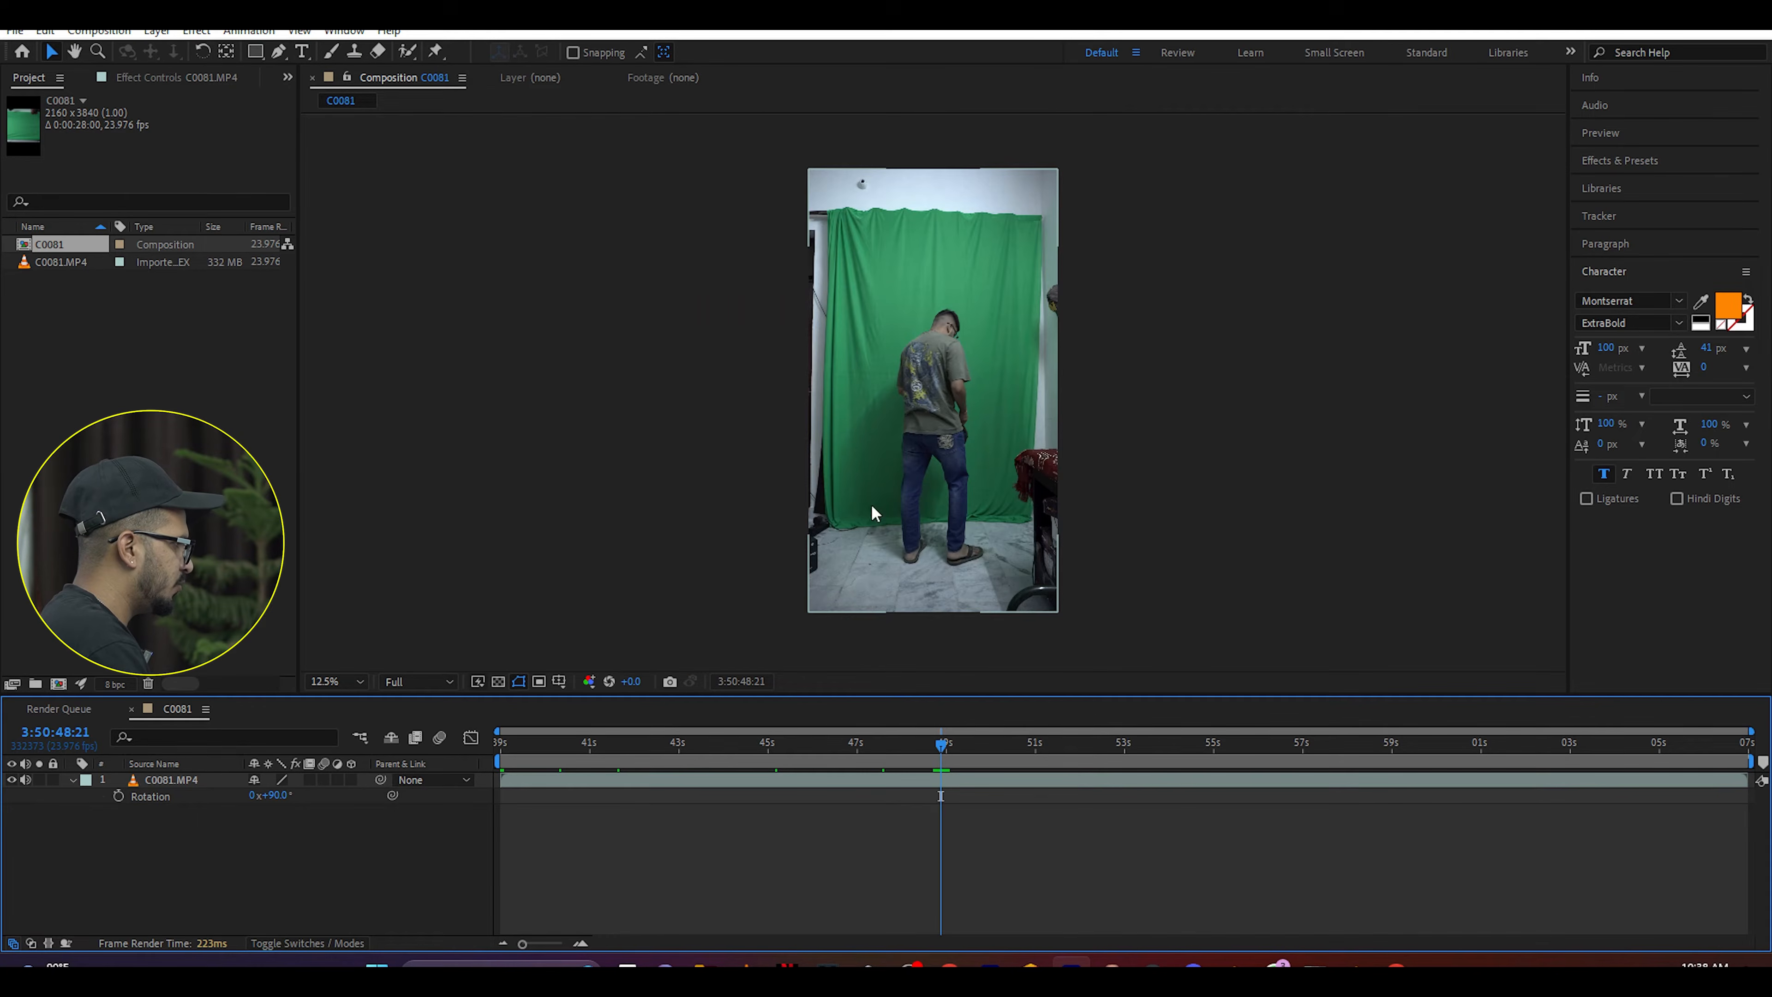
left_click(200, 782)
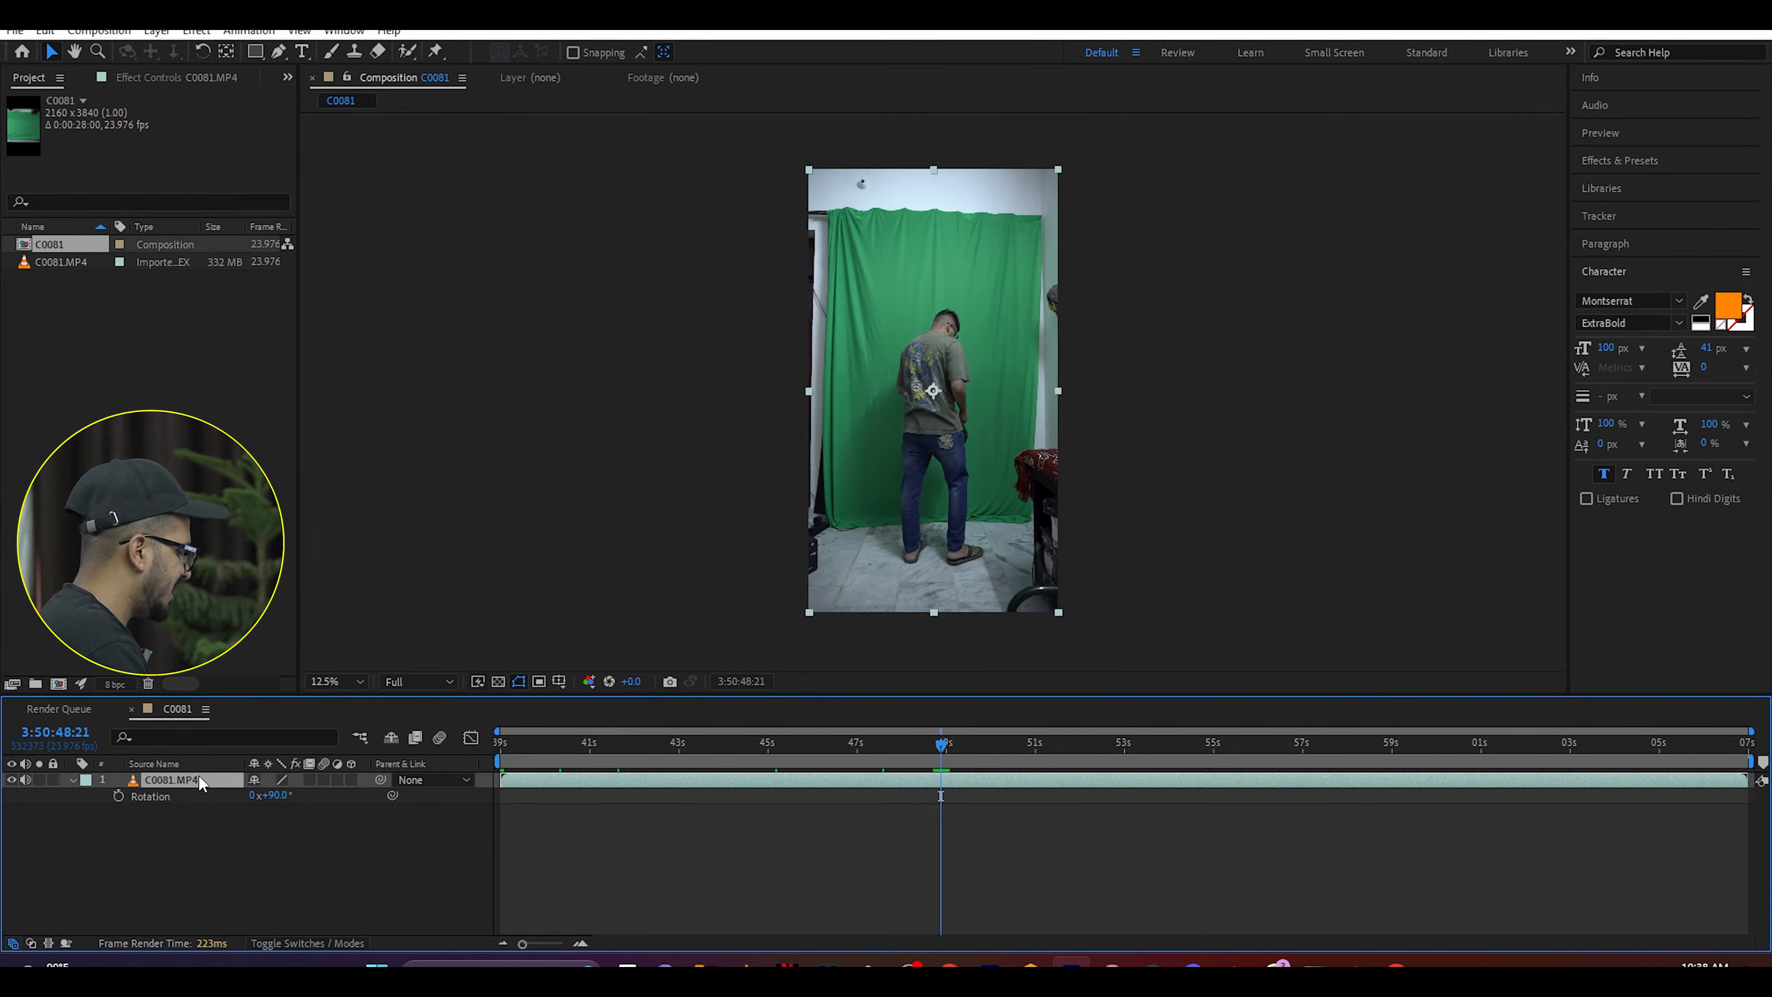
key("ctrl+space")
type("key")
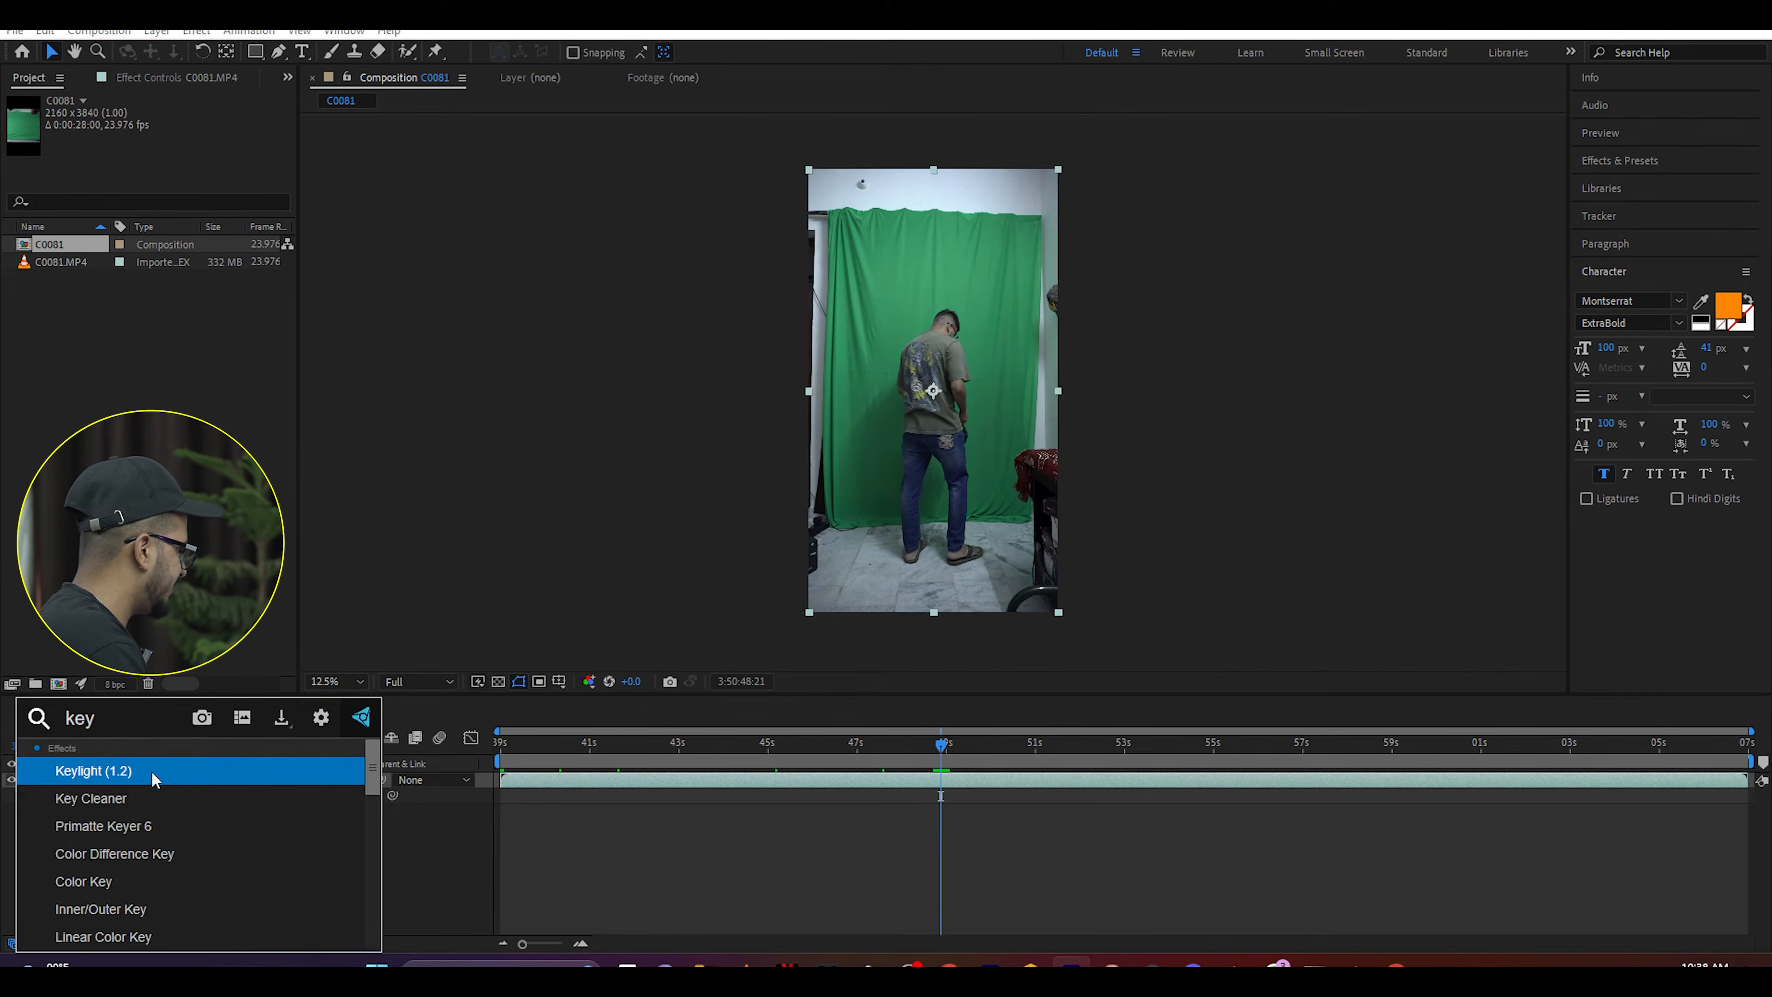
left_click(155, 779)
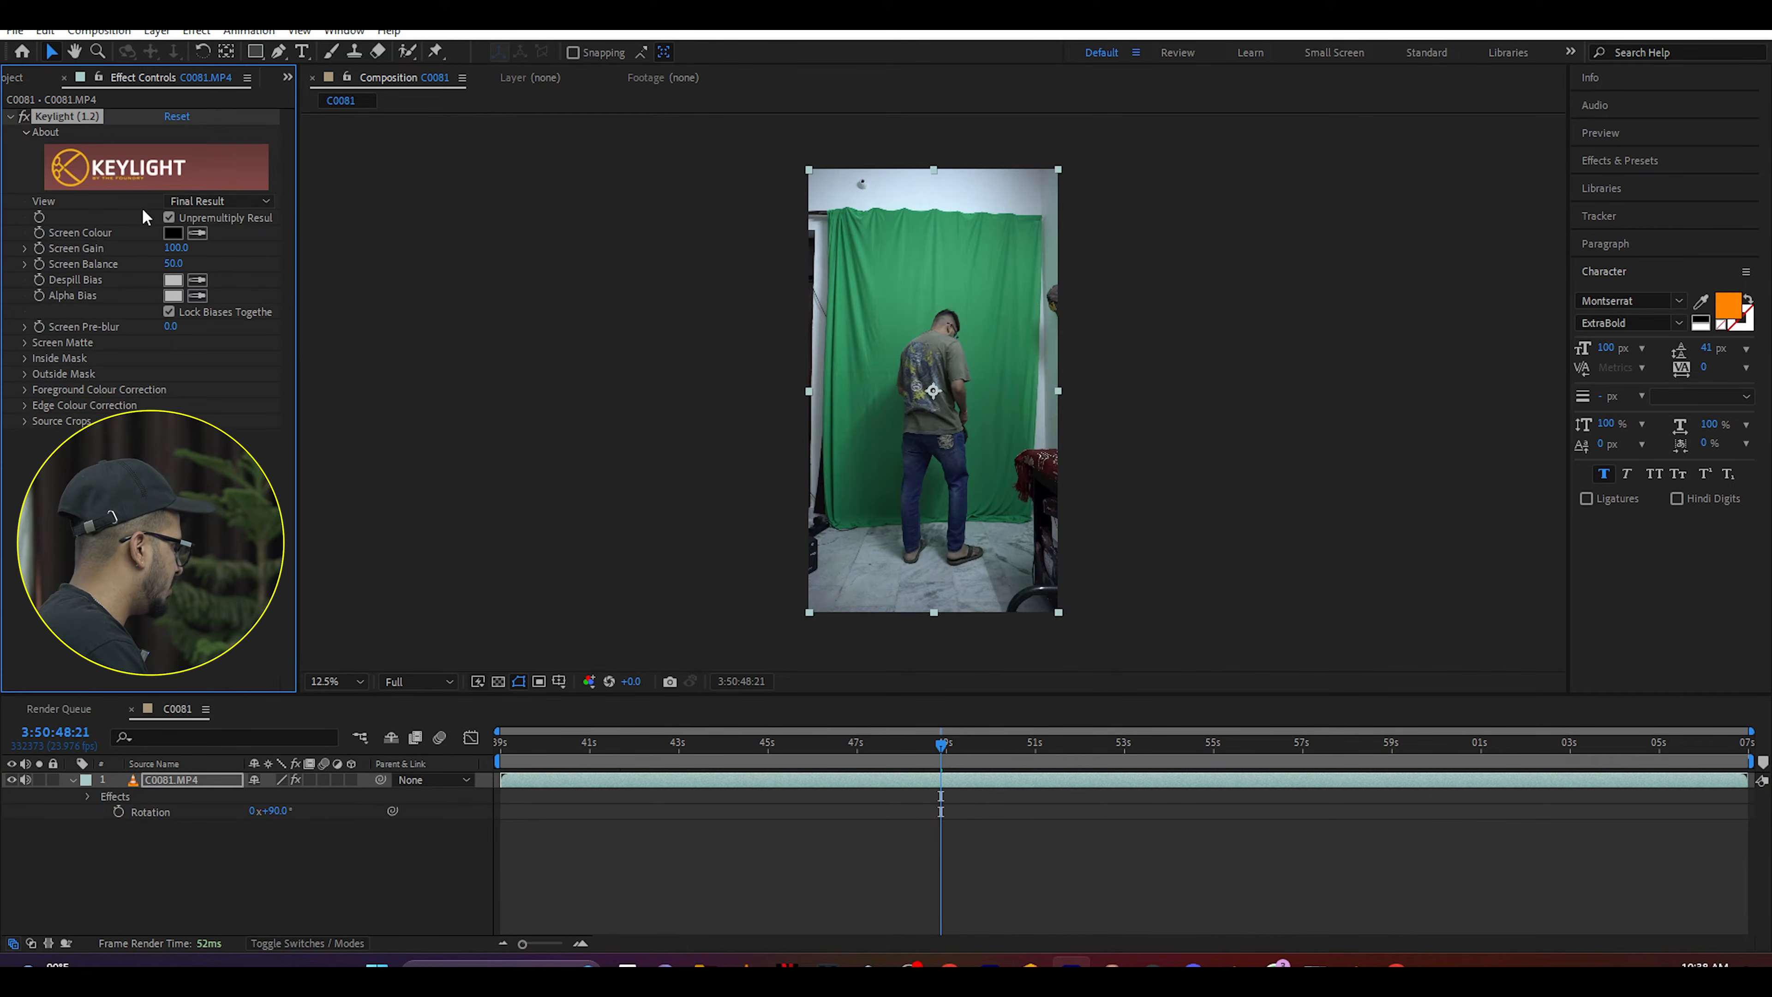
left_click(898, 295)
Duplicate the keyed C0081.MP4 layer.
scroll(906, 572, "up", 1)
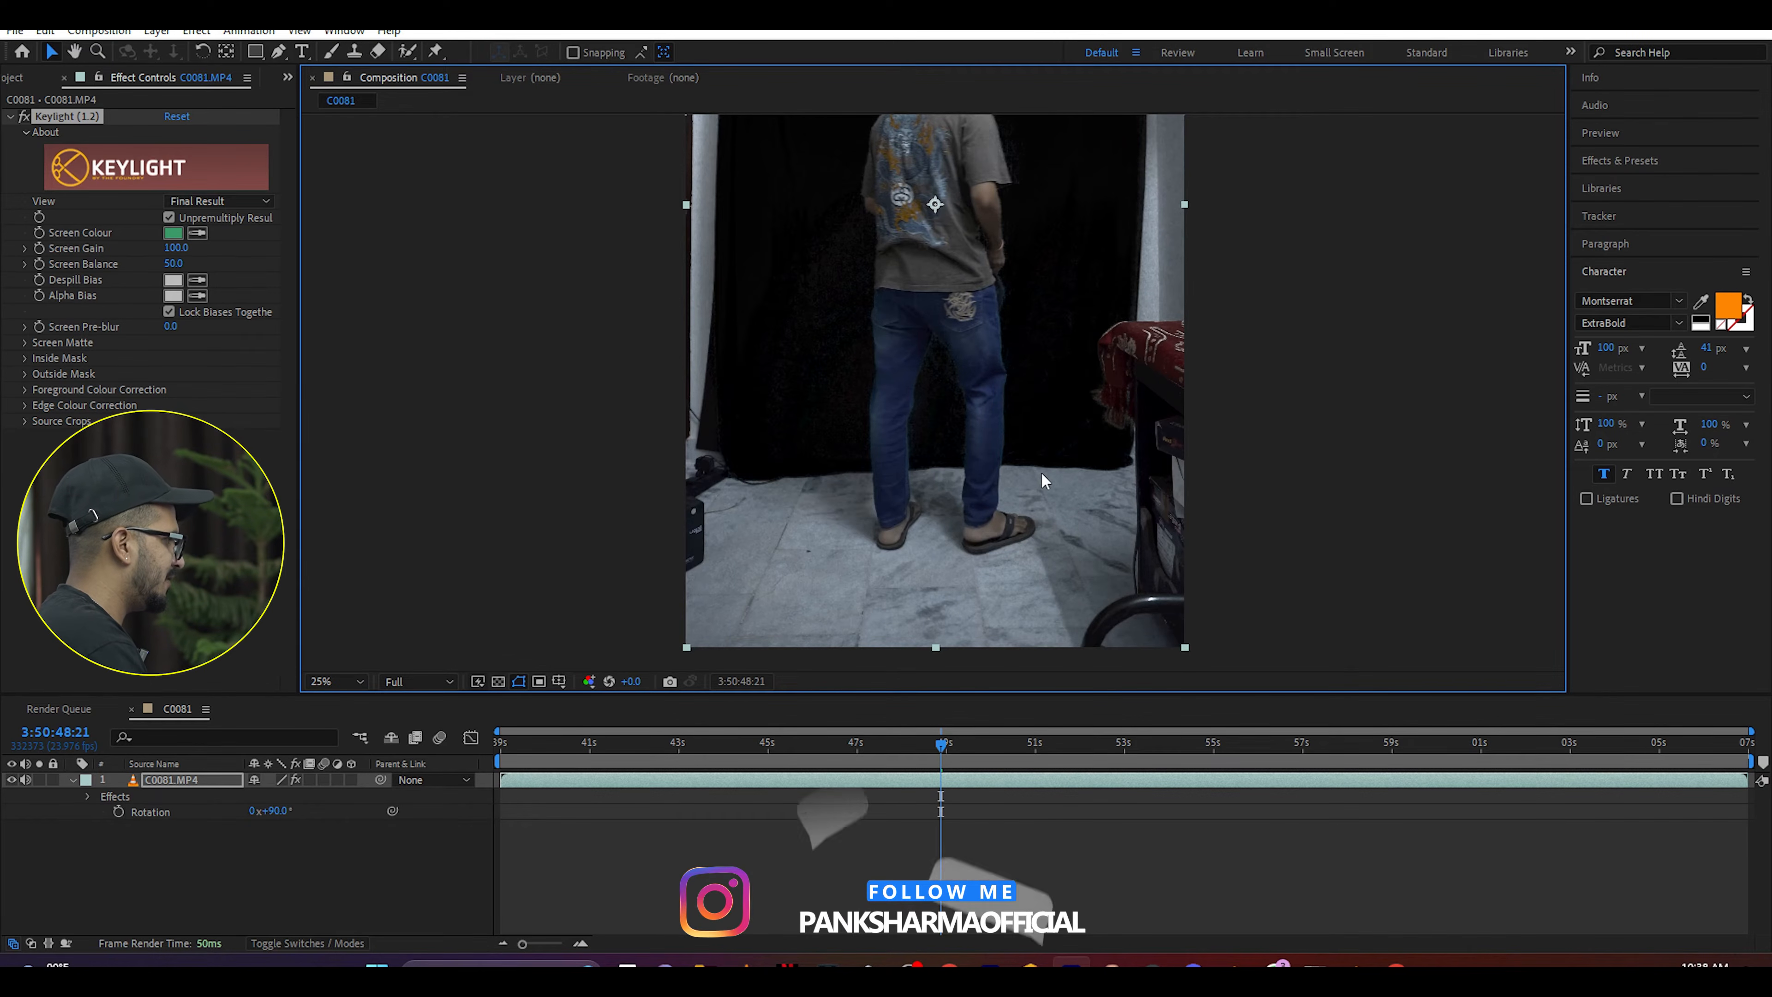
left_click(73, 781)
left_click(111, 835)
left_click(156, 782)
key("ctrl+d")
Draw a closed five-point Pen mask around the man's left foot on the upper C0081.MP4 layer.
left_click(279, 51)
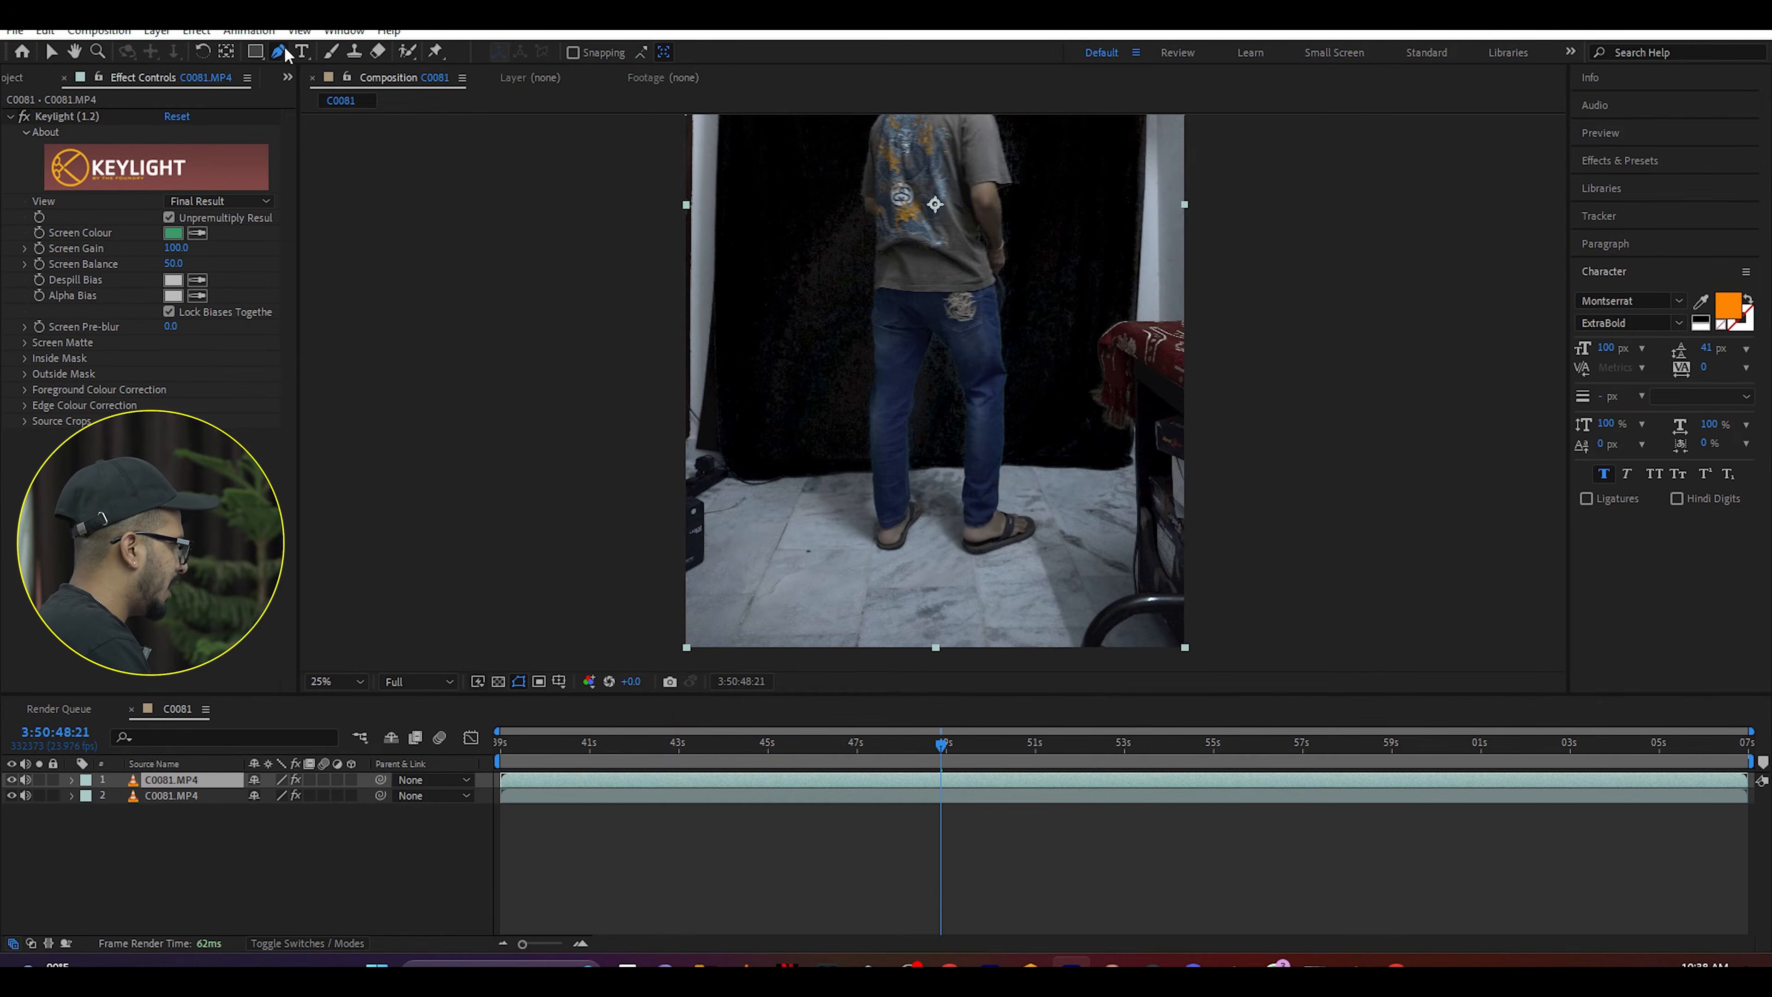
left_click(858, 471)
left_click(865, 545)
left_click(922, 556)
left_click(937, 507)
left_click(928, 451)
left_click(859, 471)
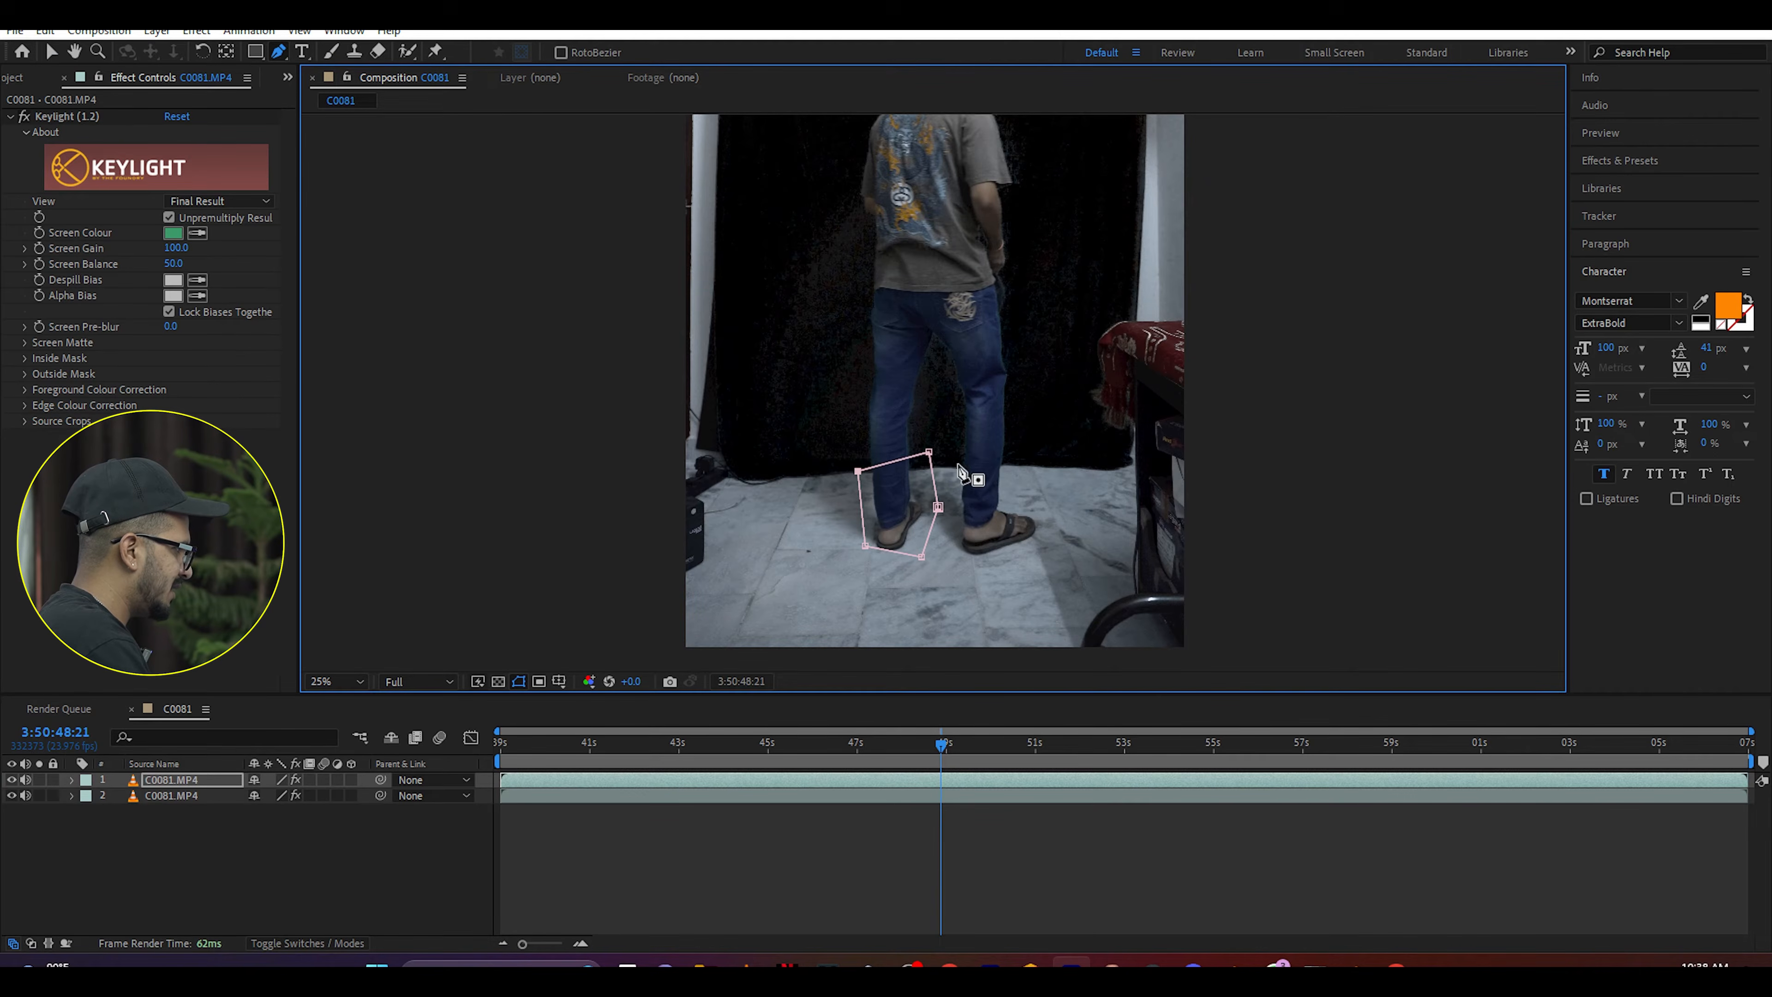
Add a second closed Pen mask with six points around the man's right foot on the upper layer.
left_click(949, 456)
left_click(950, 535)
left_click(992, 569)
left_click(1058, 539)
left_click(1066, 463)
left_click(1012, 439)
left_click(948, 456)
left_click(269, 837)
Draw a rectangular mask on the lower C0081.MP4 layer enclosing the man from head to lower legs.
left_click(168, 775)
left_click(171, 795)
left_click(252, 58)
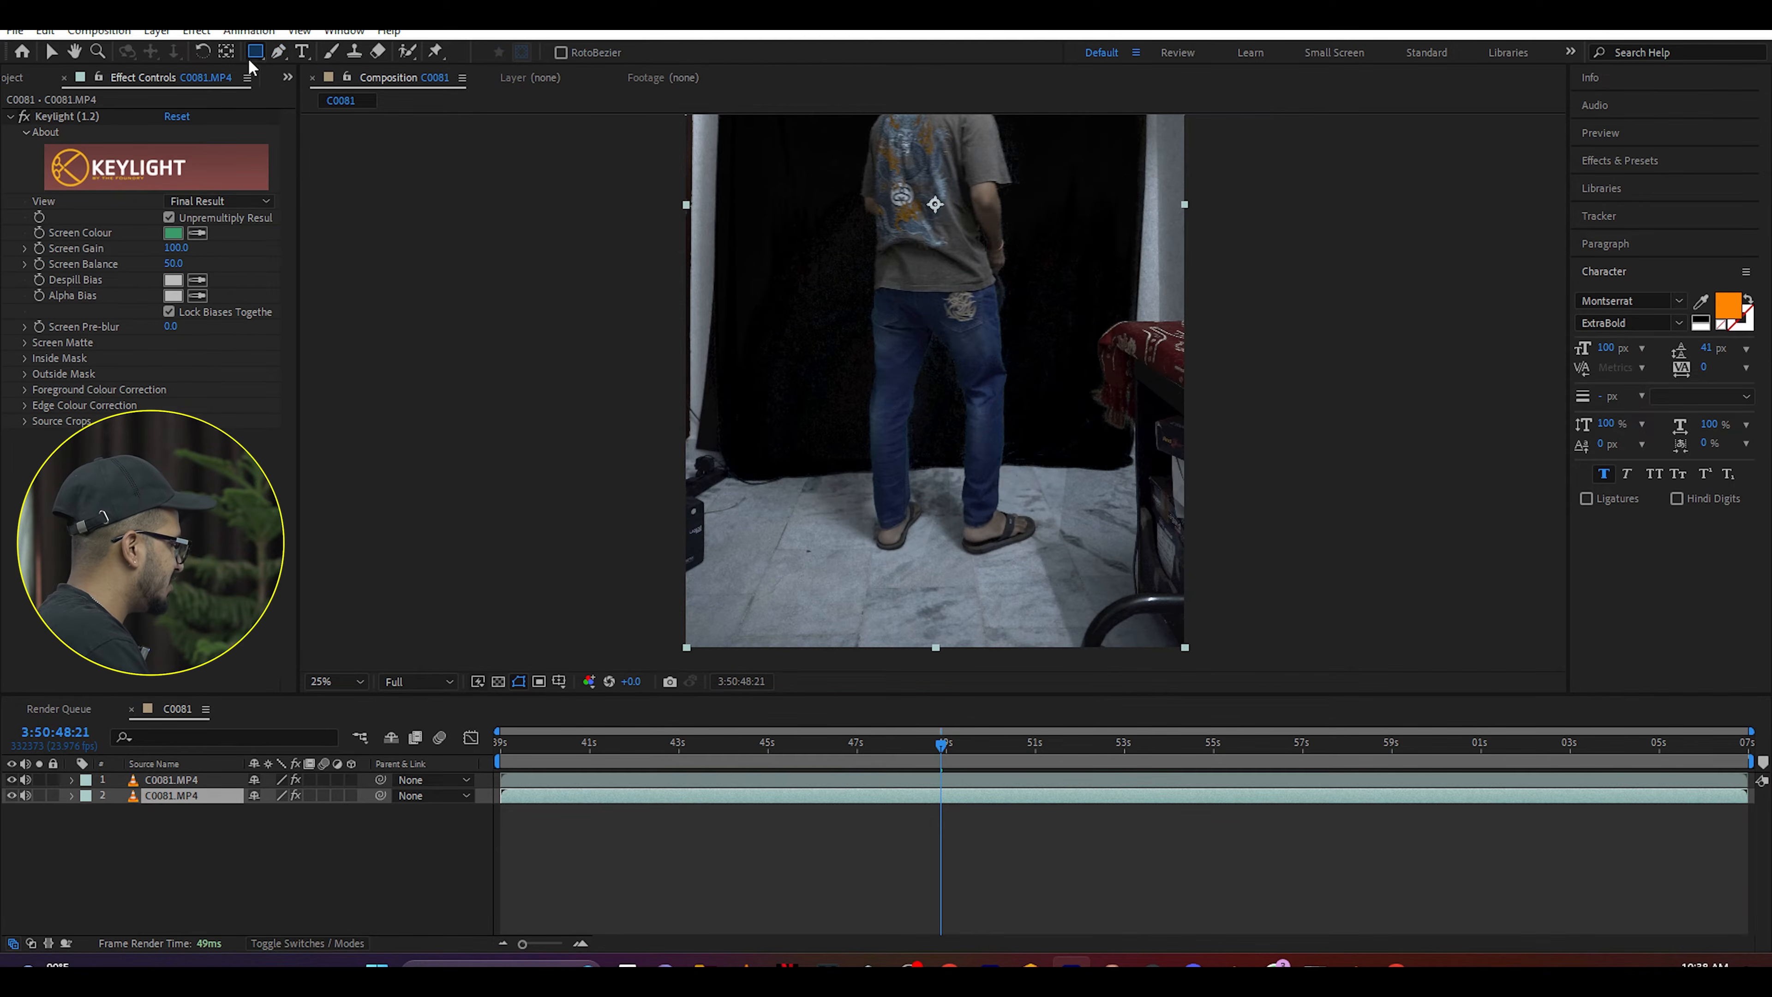
middle_click_drag(871, 239, 867, 346)
left_click_drag(808, 136, 1029, 571)
left_click(337, 681)
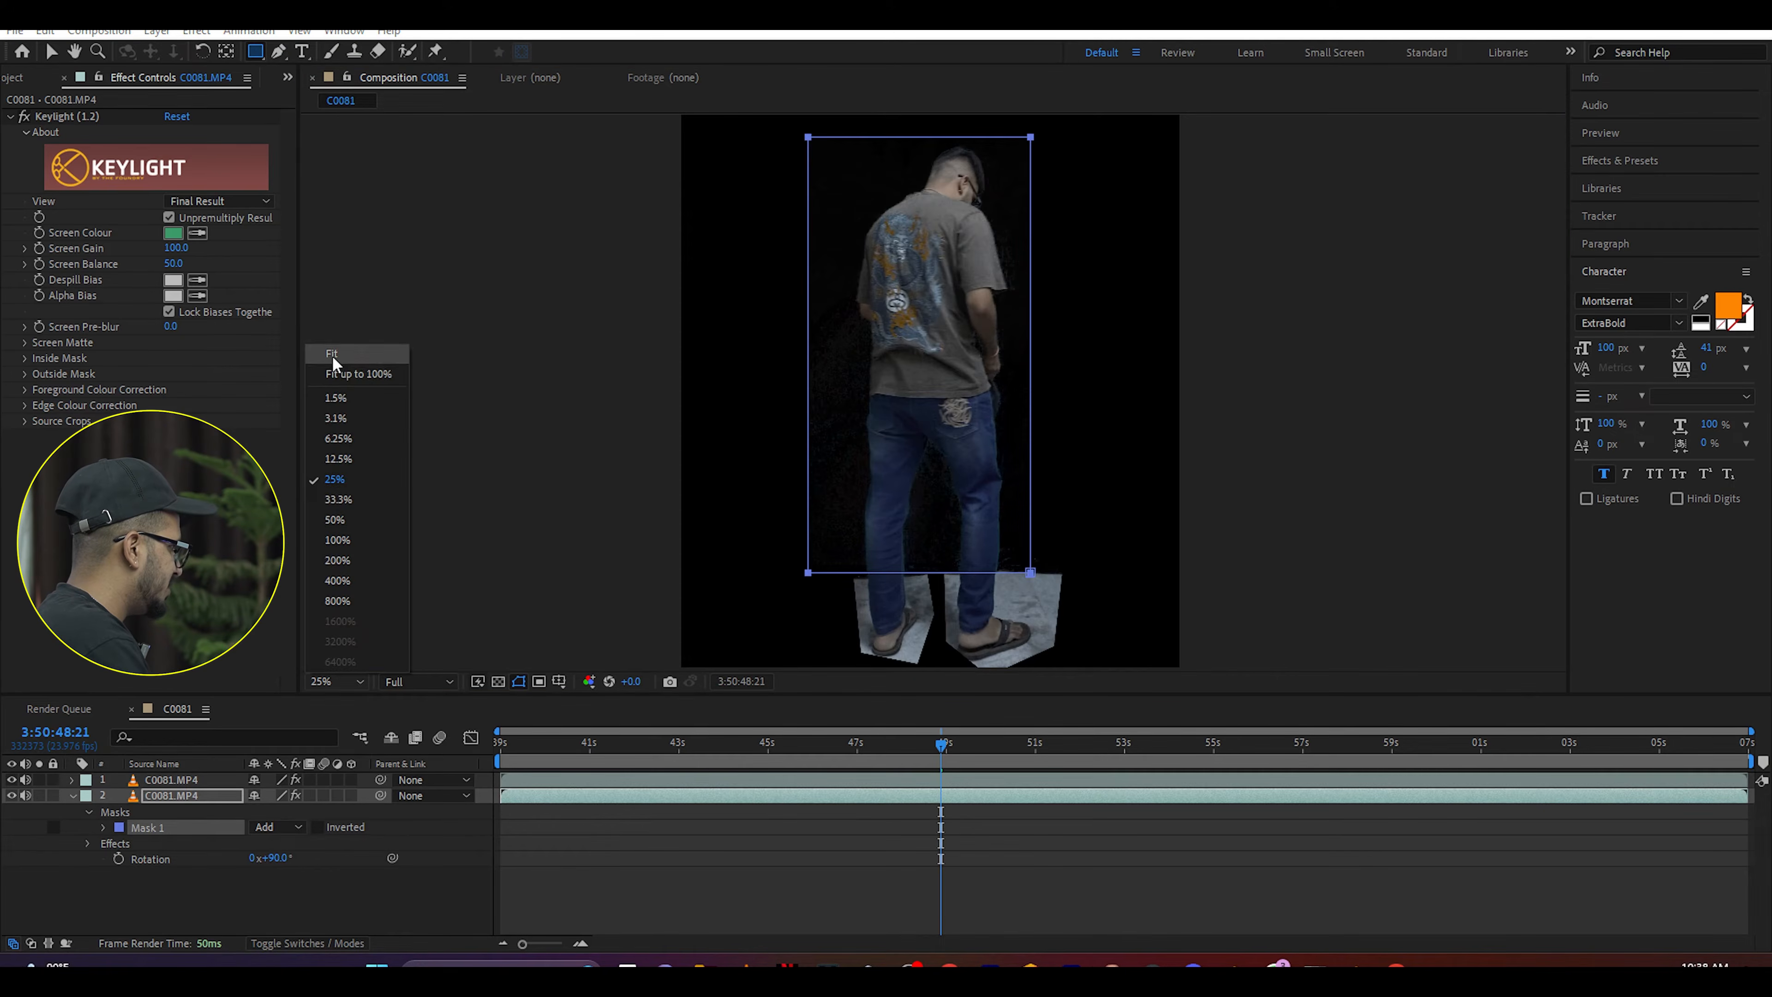
left_click(334, 354)
left_click(73, 795)
left_click(189, 879)
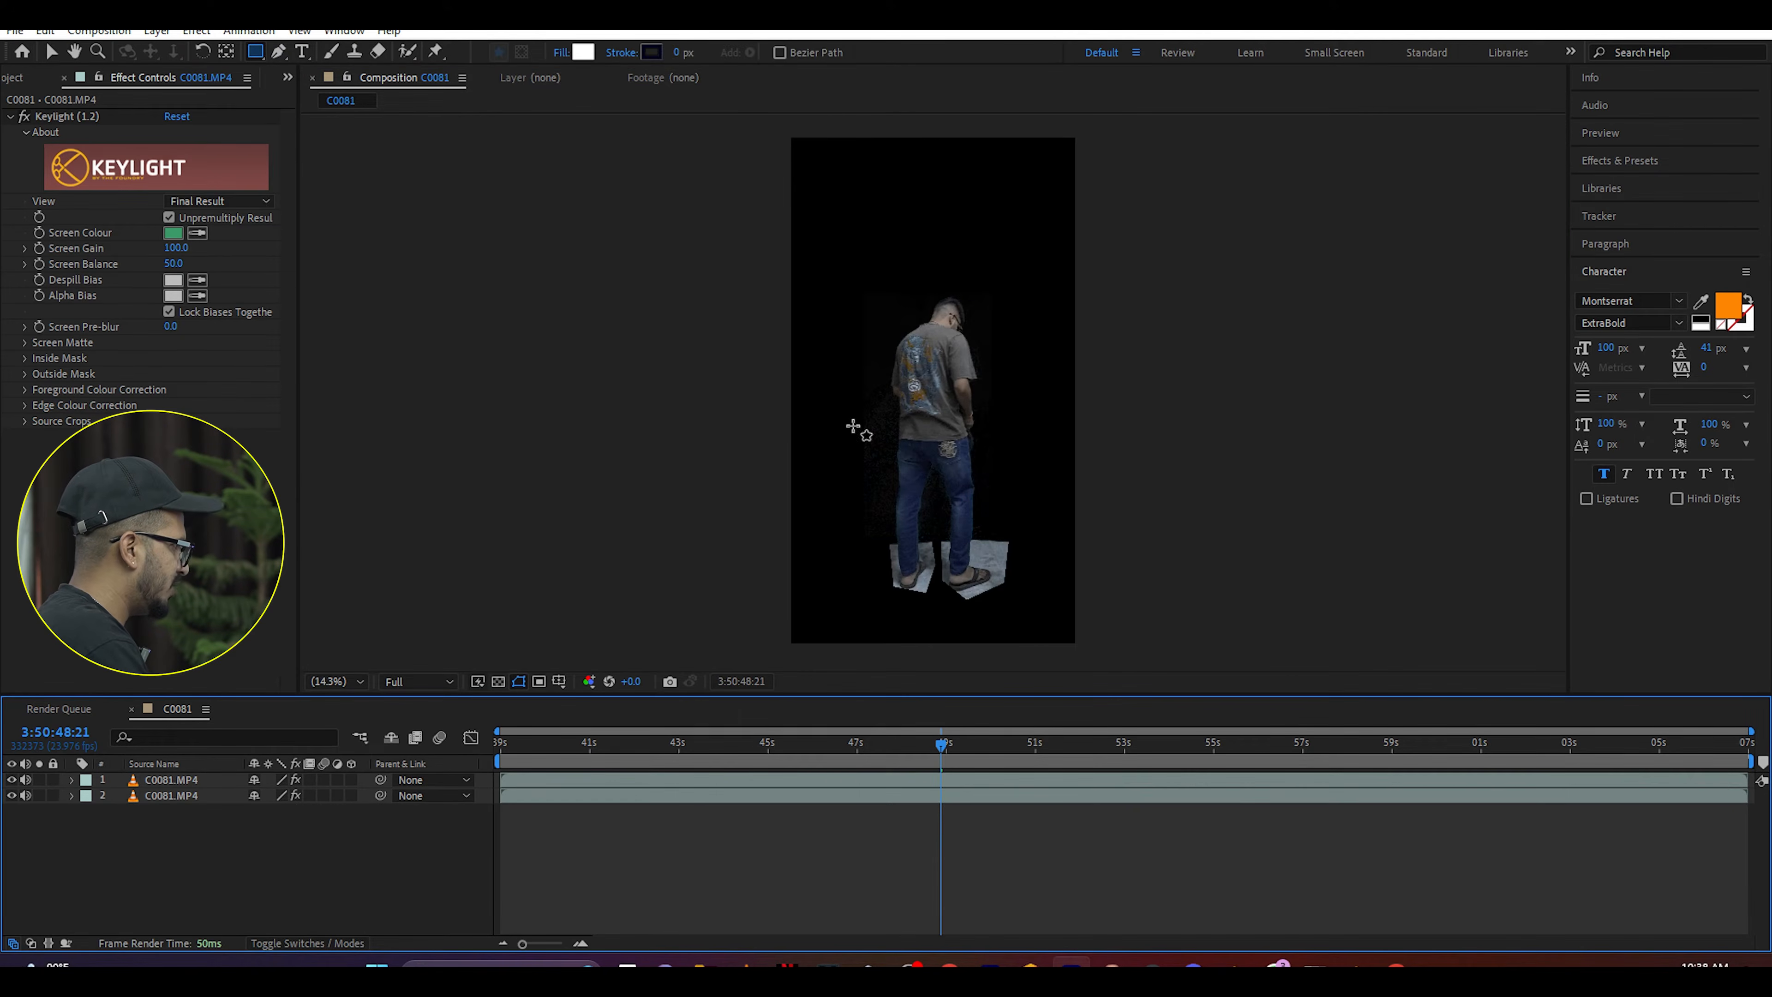
Inspect the masked feet up close and add the C0081 composition to the render queue.
left_click(50, 54)
left_click(173, 779)
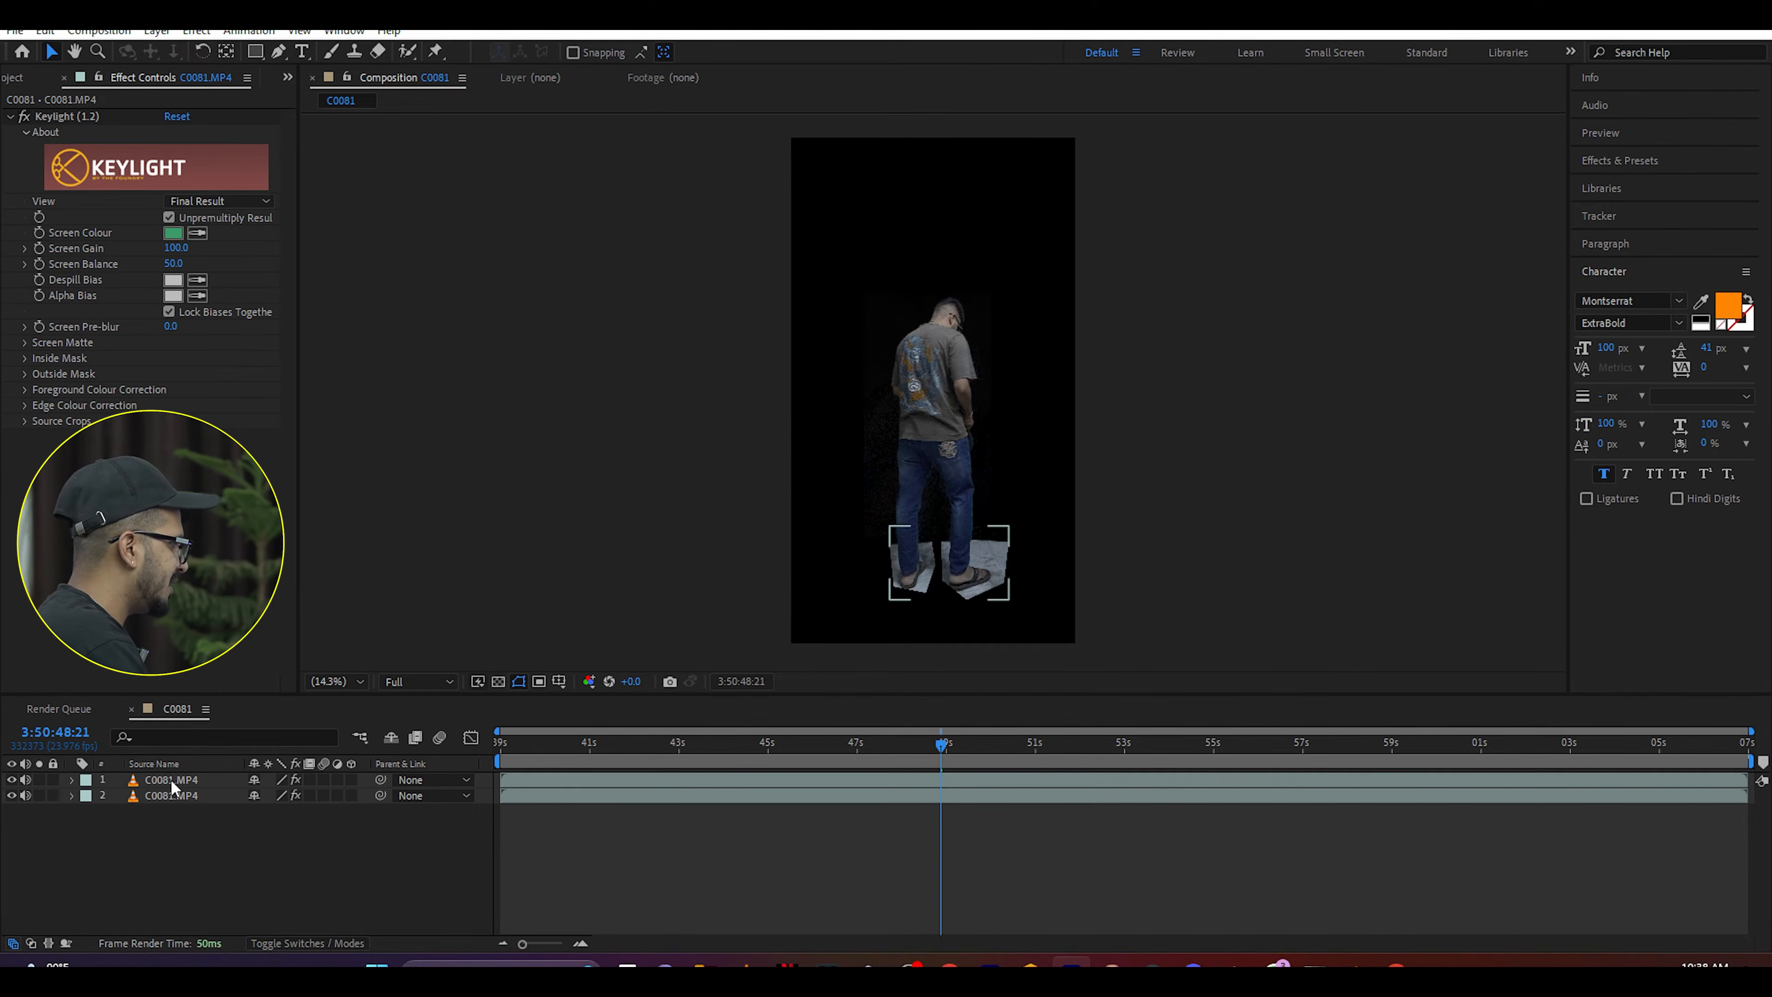
scroll(906, 600, "up", 2)
middle_click_drag(929, 528, 918, 484)
left_click(298, 928)
left_click(337, 681)
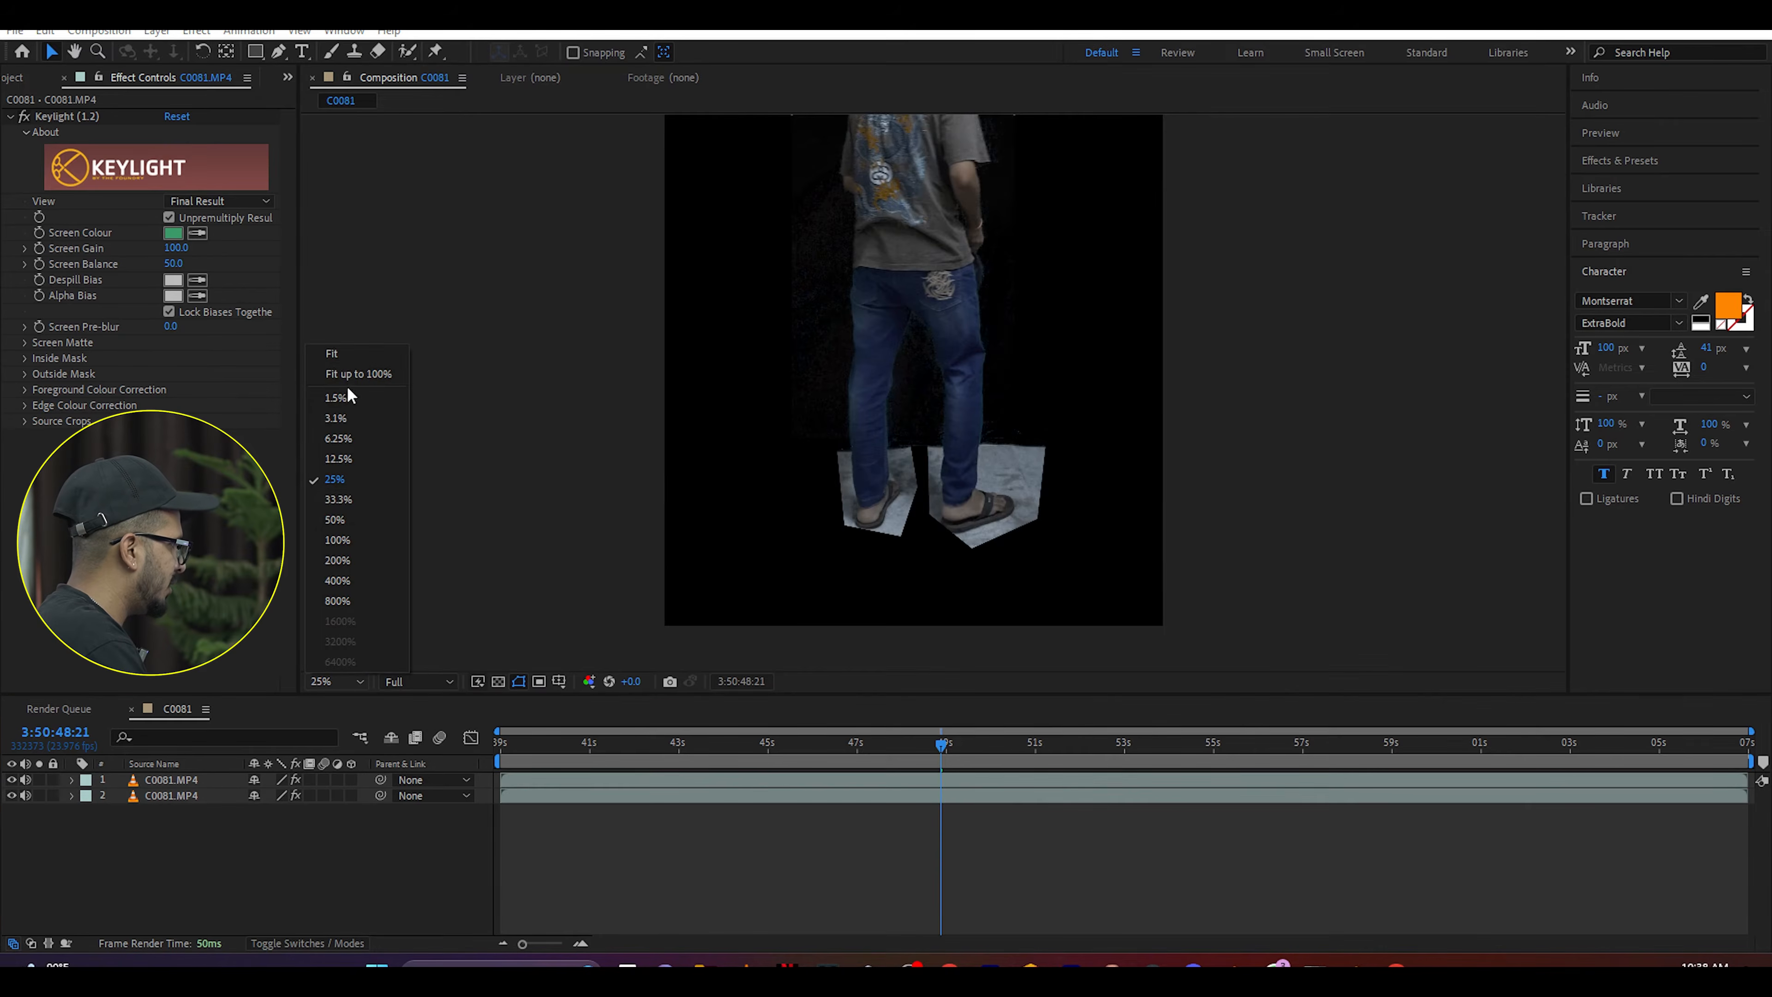
left_click(335, 354)
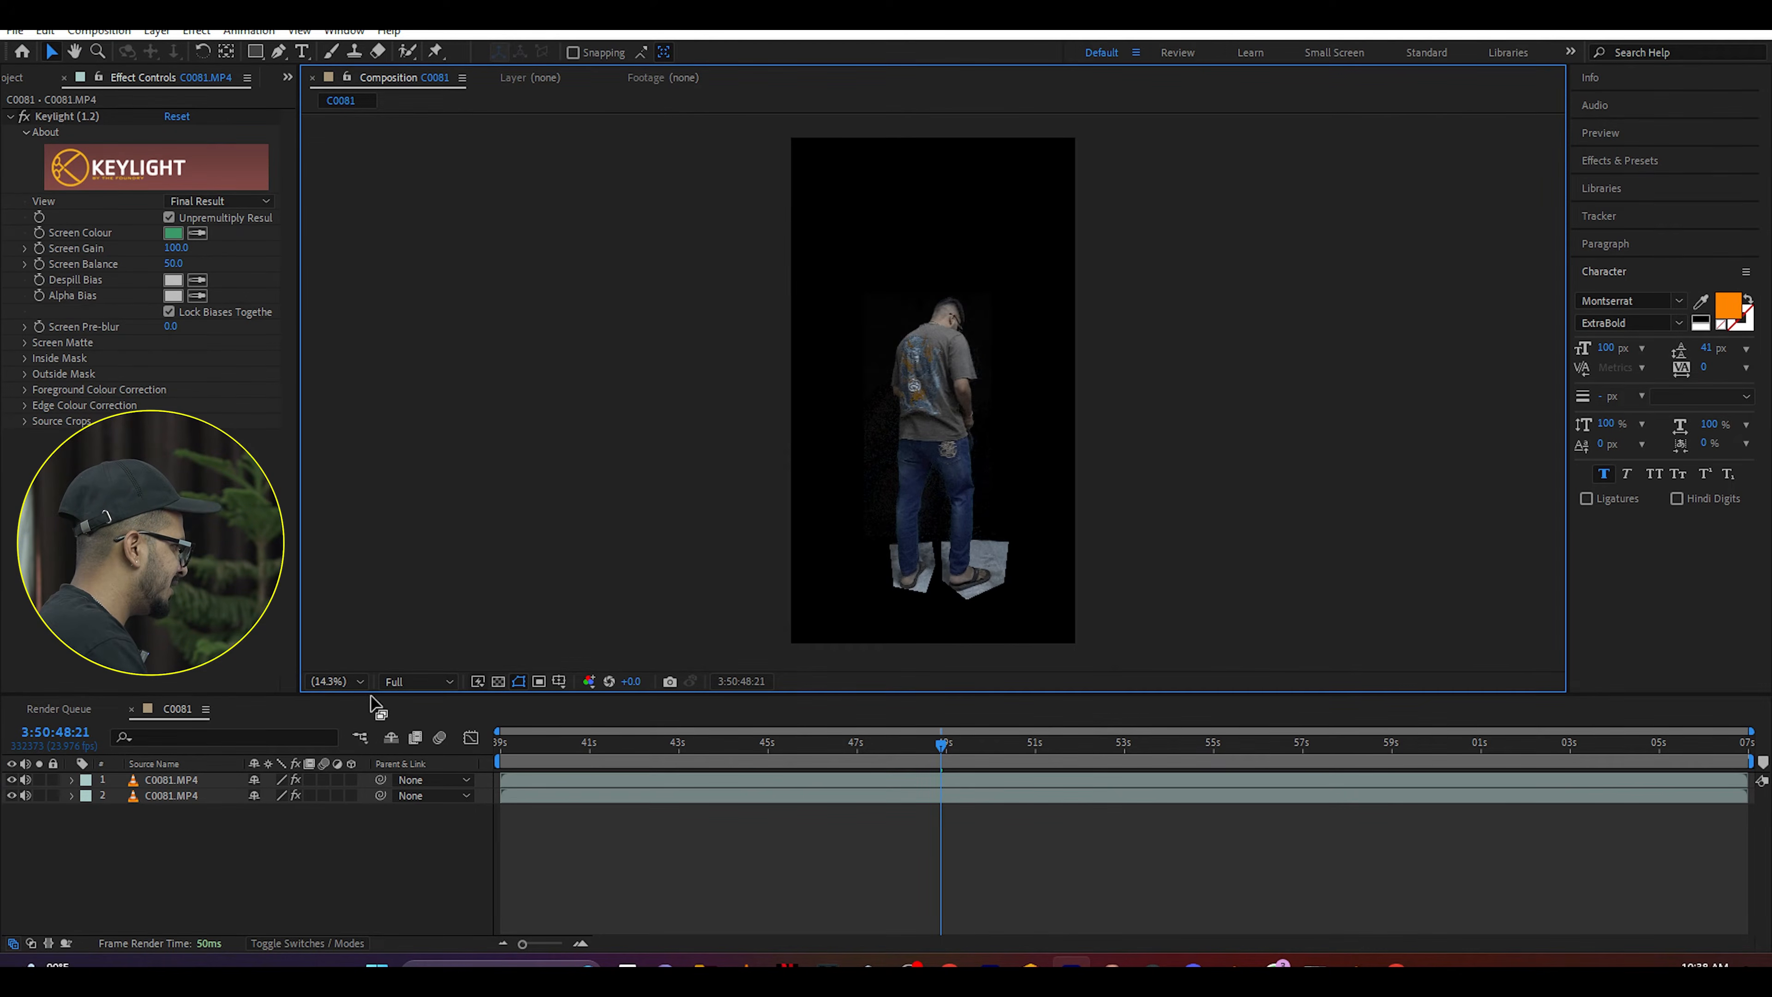
left_click(169, 833)
key("ctrl+m")
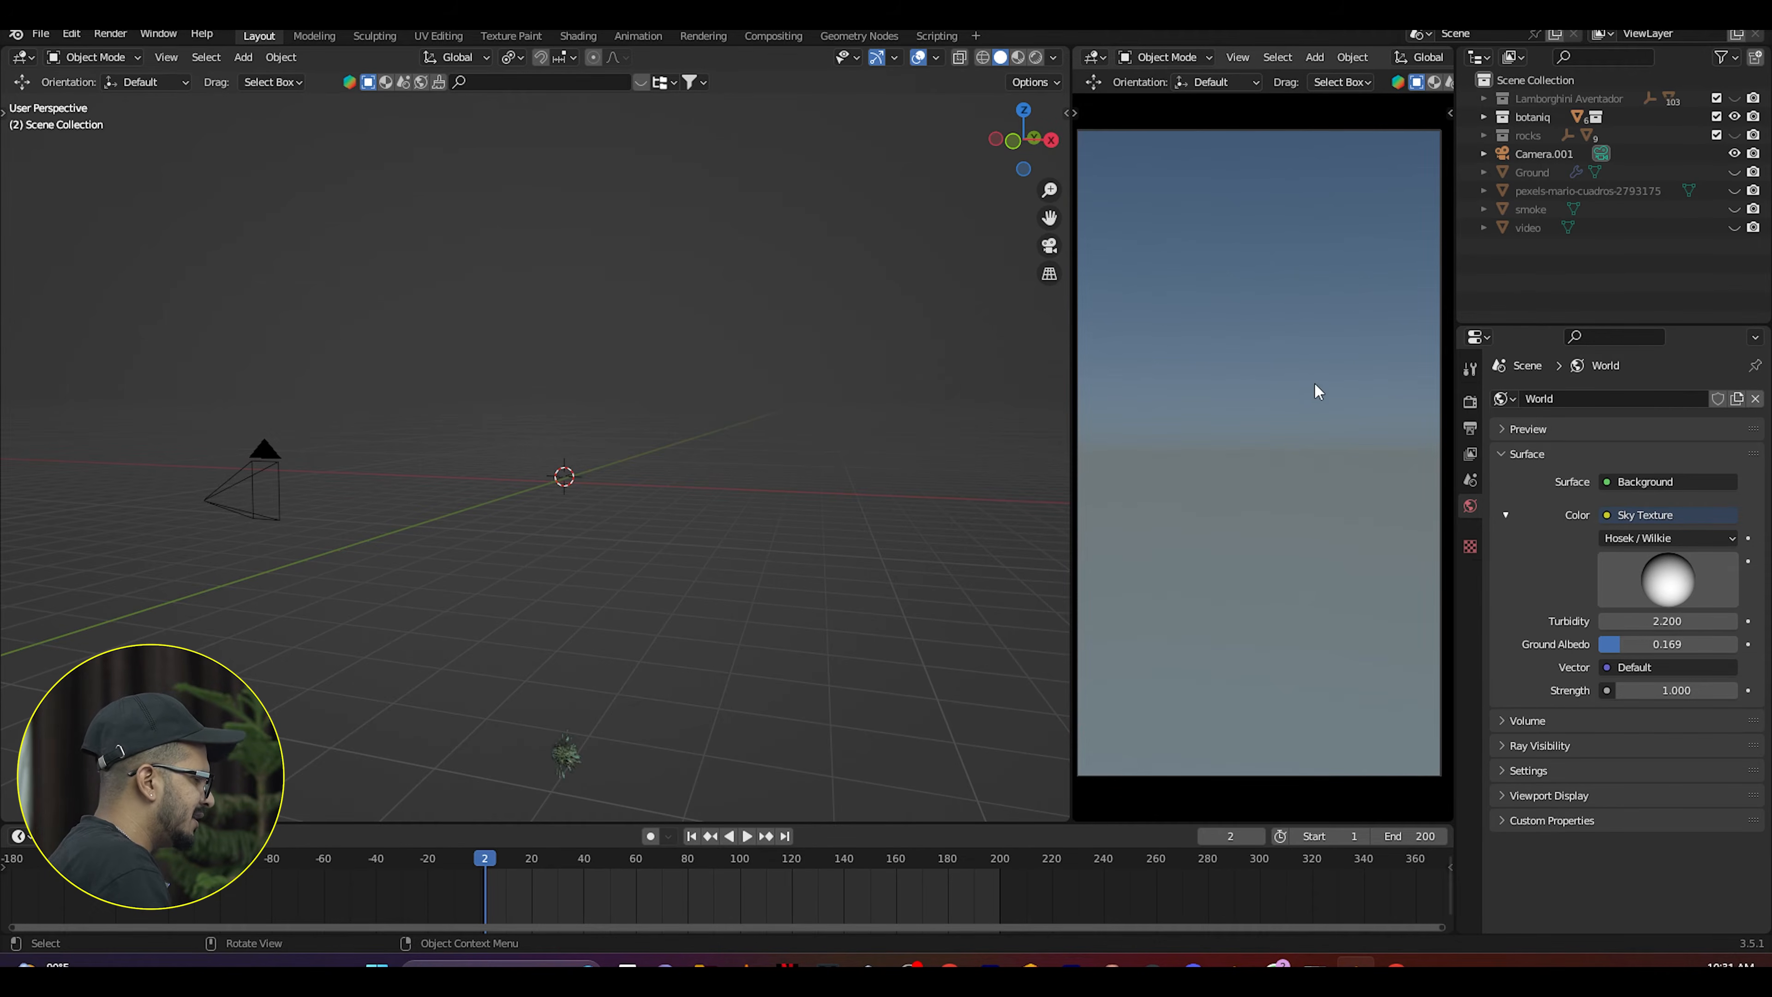
In Blender, unhide the Ground object and examine its subdivided mesh in Edit Mode.
left_click(1733, 172)
scroll(555, 612, "up", 2)
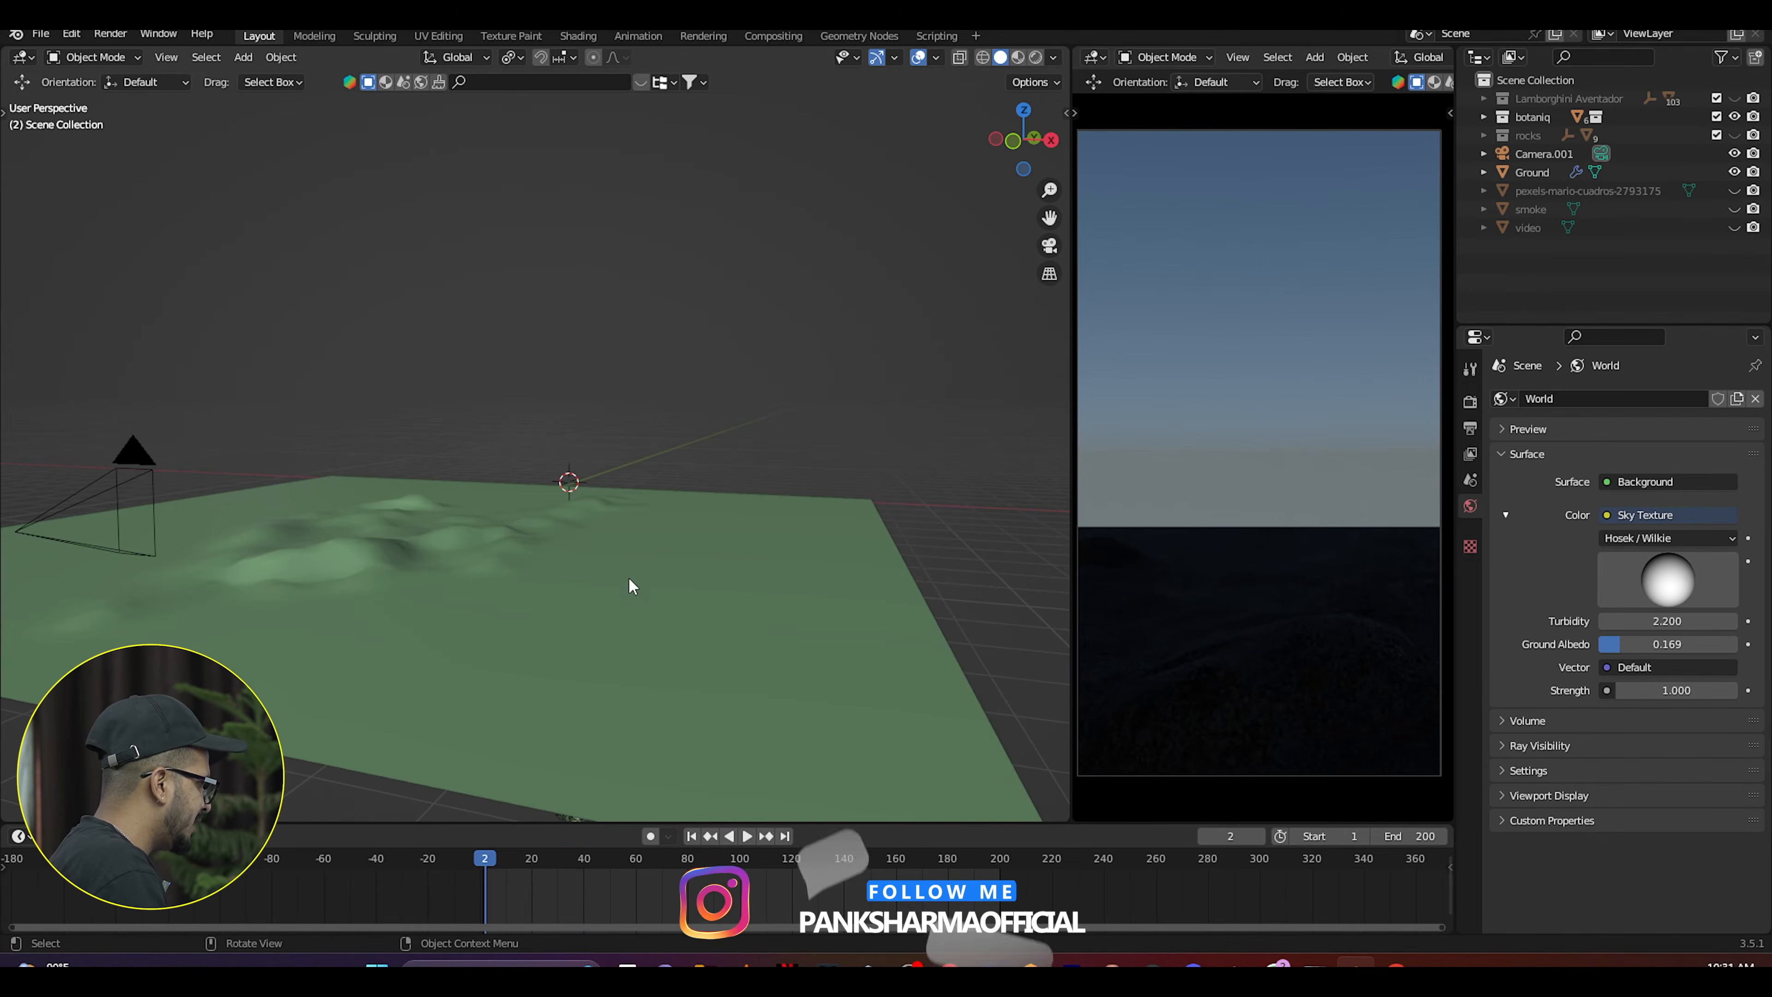
scroll(668, 546, "down", 3)
left_click(664, 539)
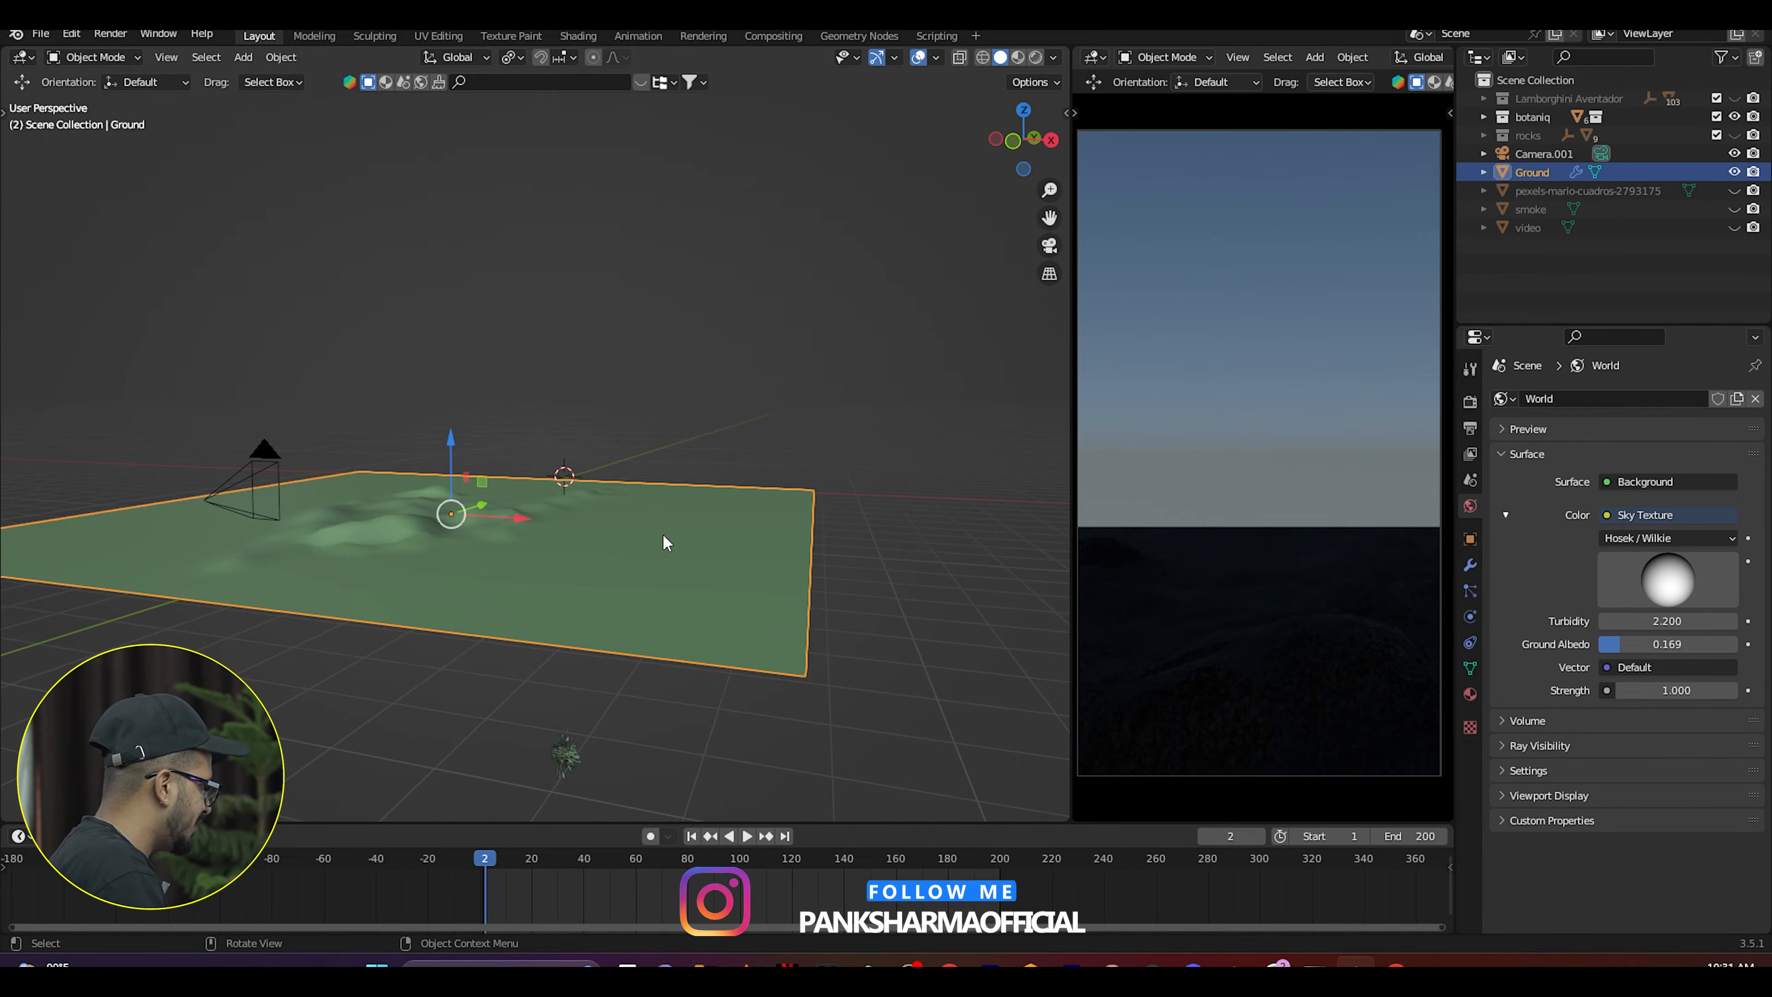
key("Tab")
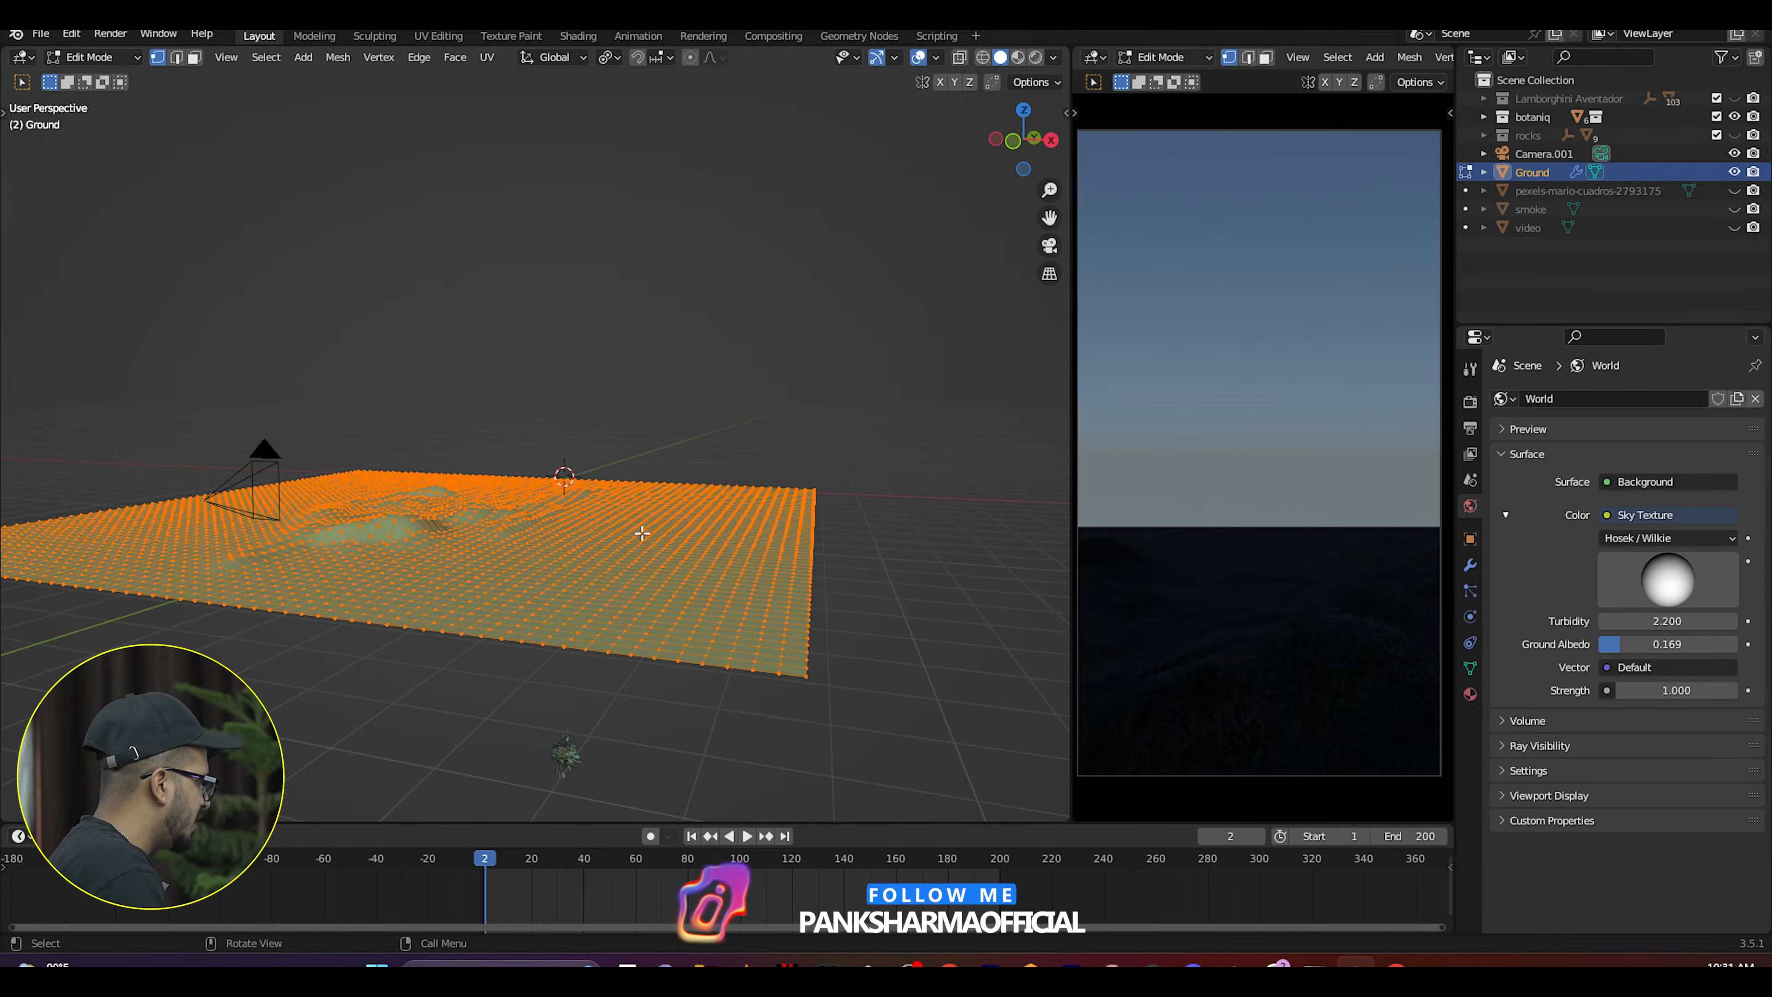
middle_click_drag(656, 532, 594, 592)
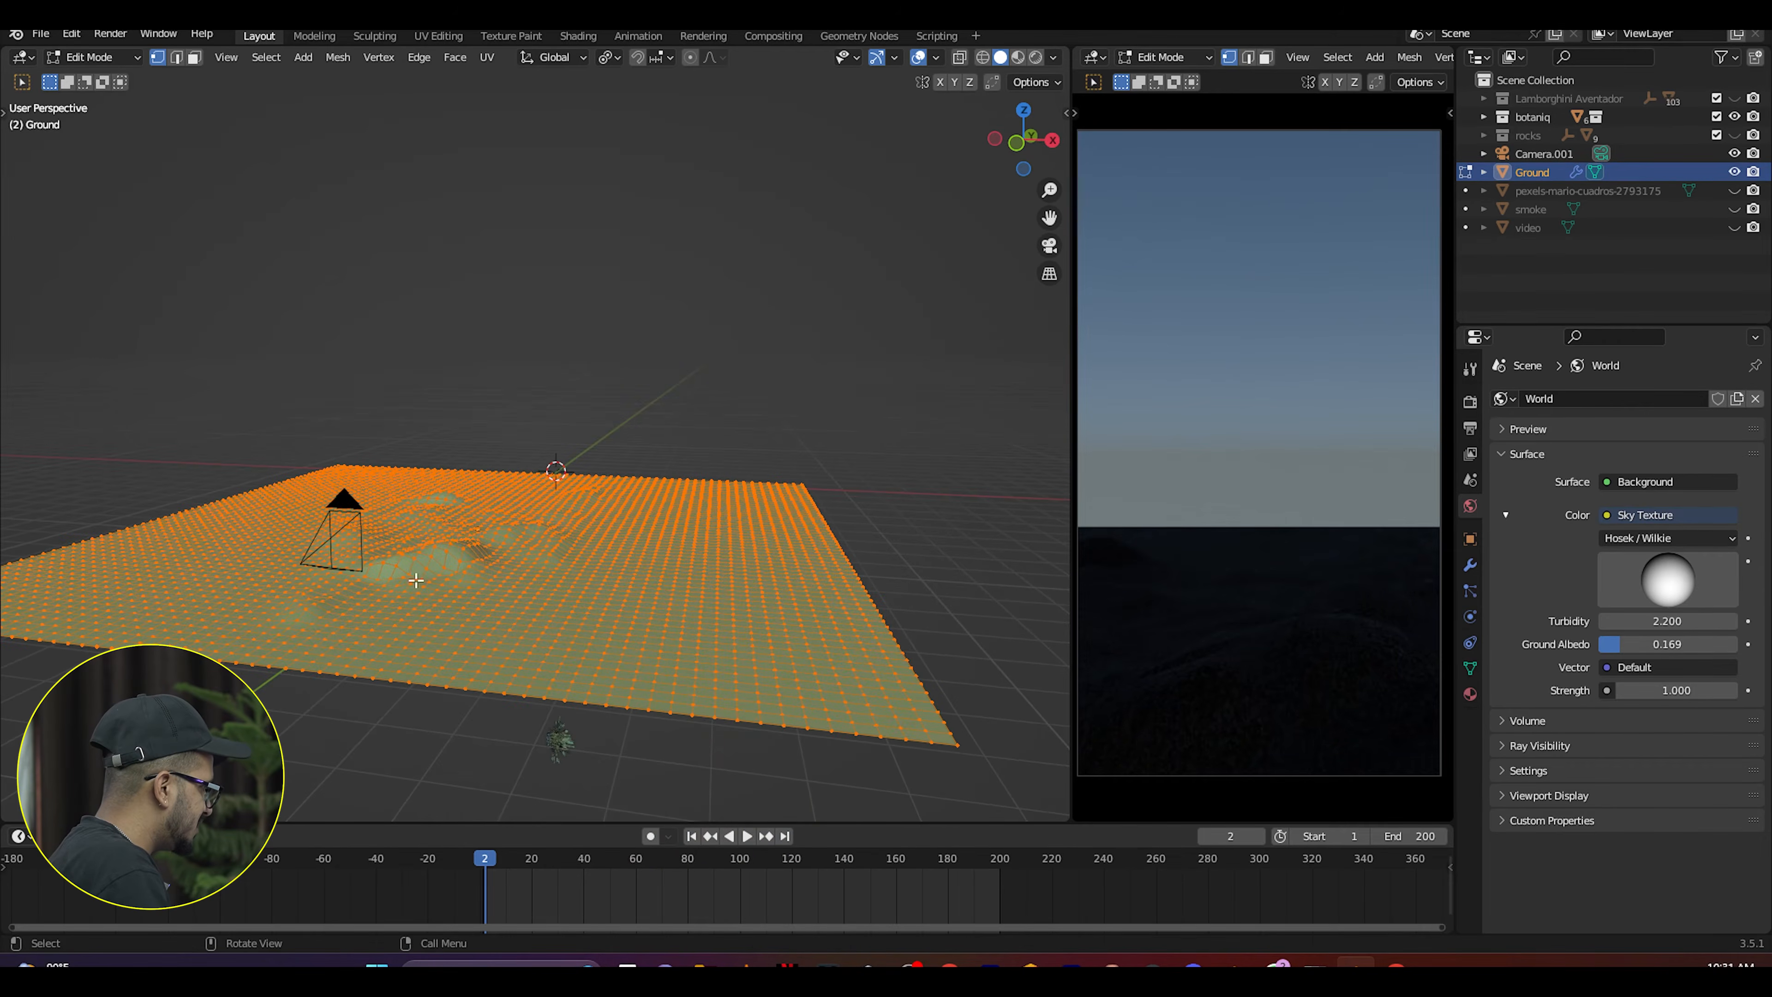
right_click(502, 481)
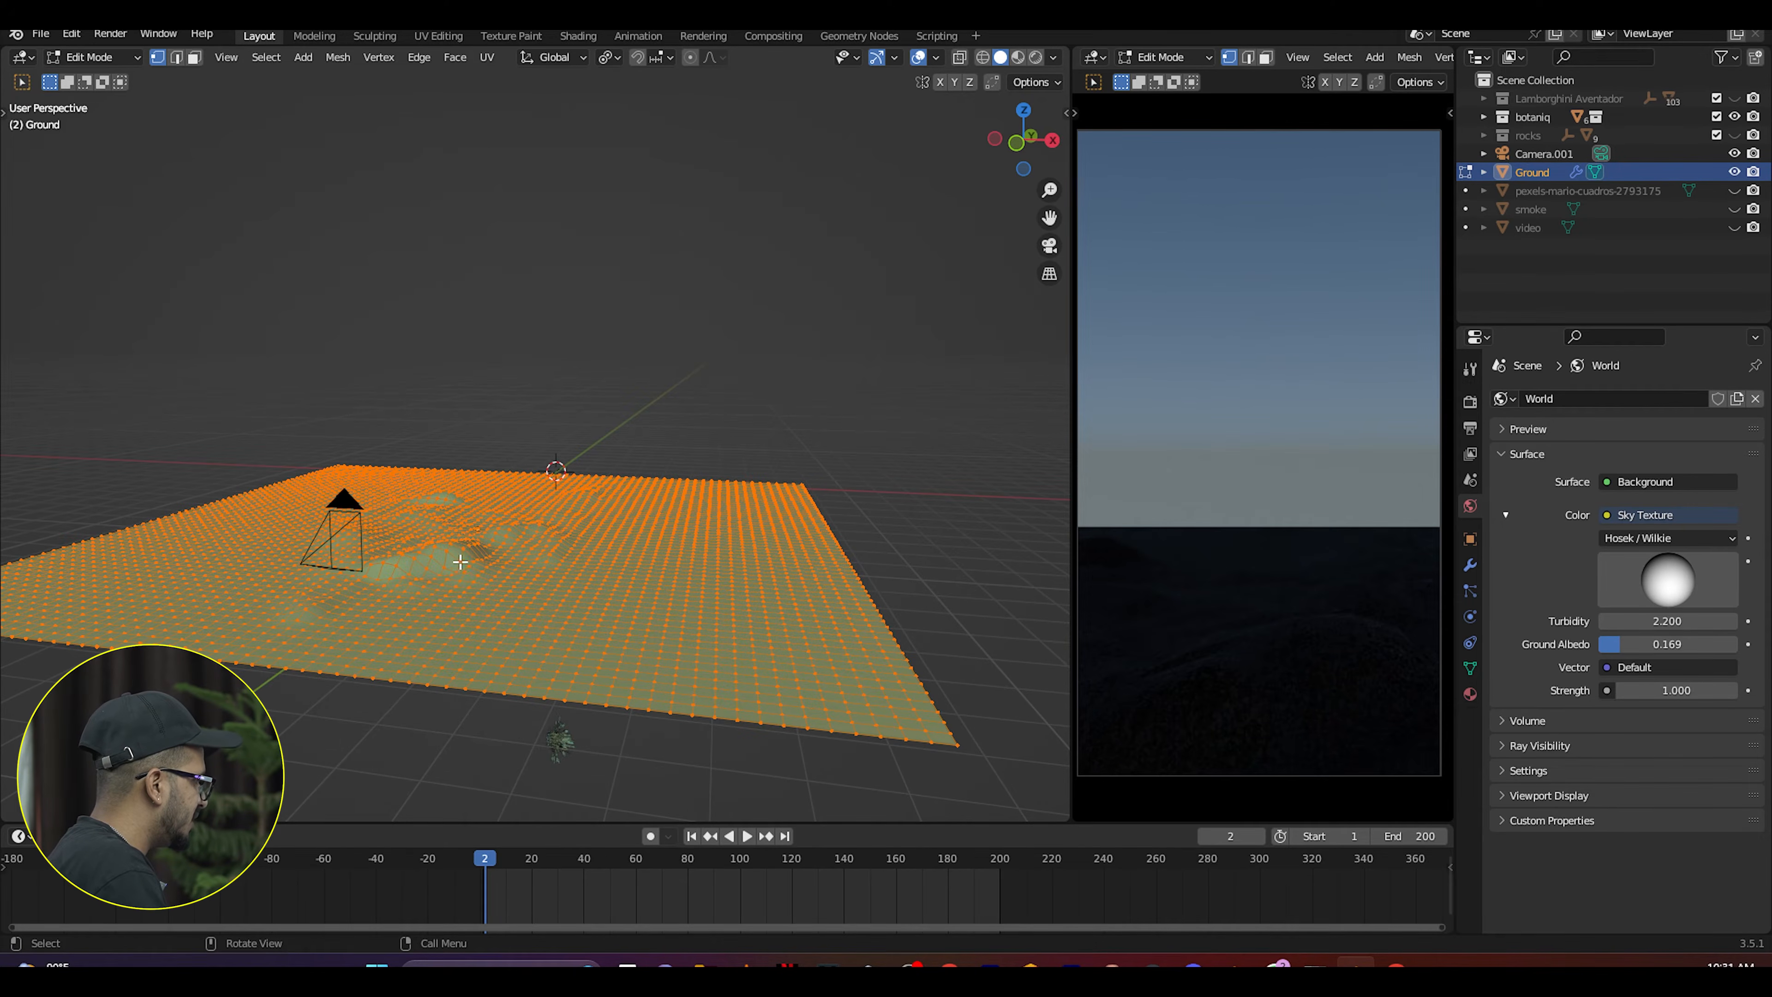
key("Tab")
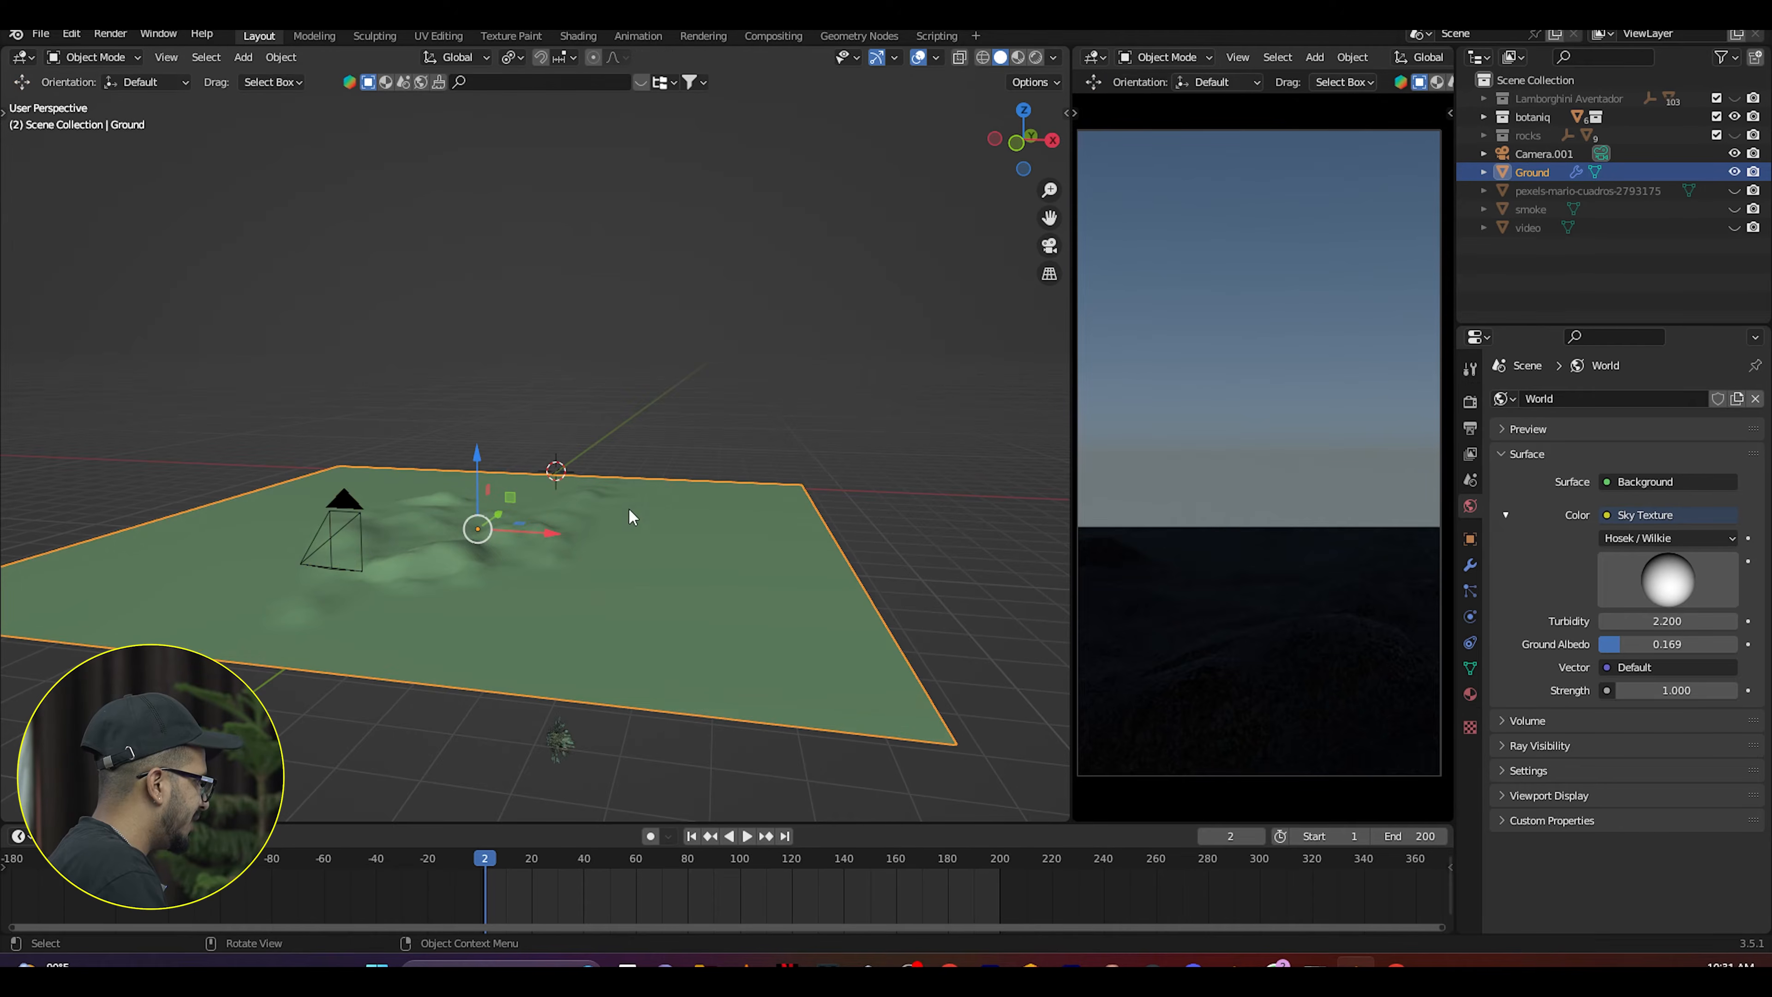
Sculpt additional raised bumps on the flat area of the Ground plane with the Clay Strips brush.
left_click(375, 37)
scroll(768, 670, "down", 2)
scroll(790, 626, "down", 2)
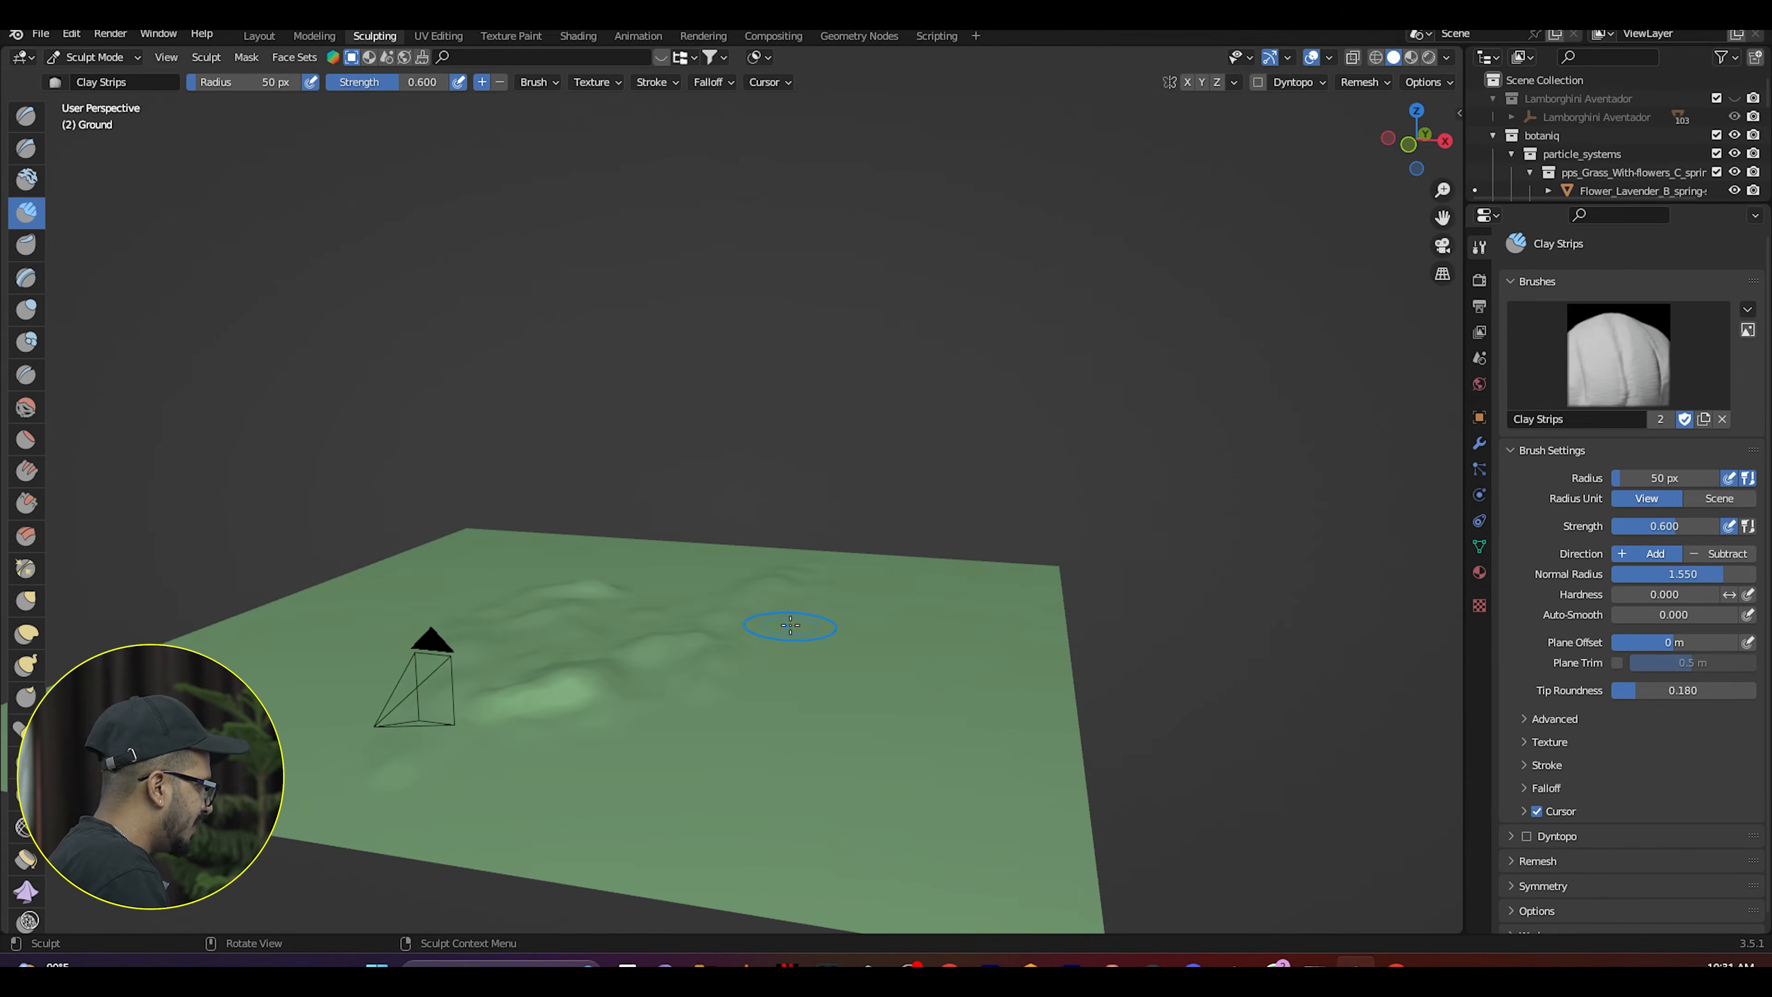
left_click_drag(745, 648, 744, 650)
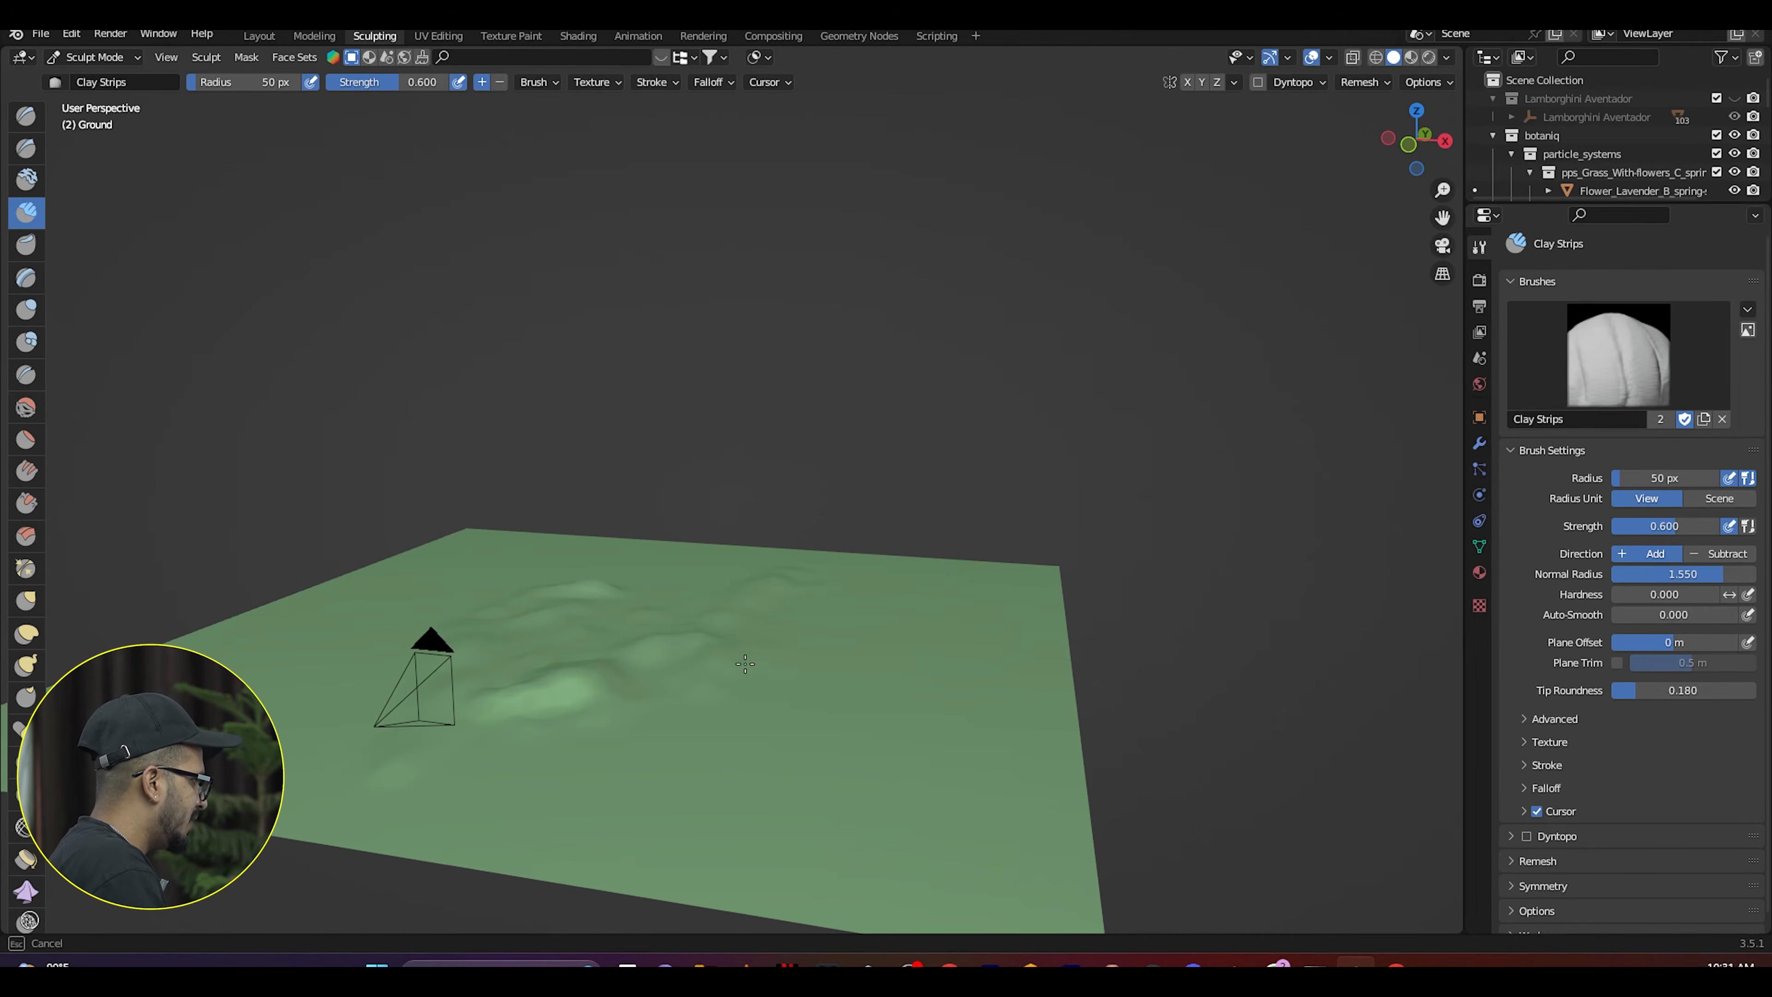
mouse_move(721, 716)
left_mouse_down()
mouse_move(732, 778)
mouse_move(669, 768)
mouse_move(829, 625)
mouse_move(857, 659)
mouse_move(808, 704)
left_mouse_up()
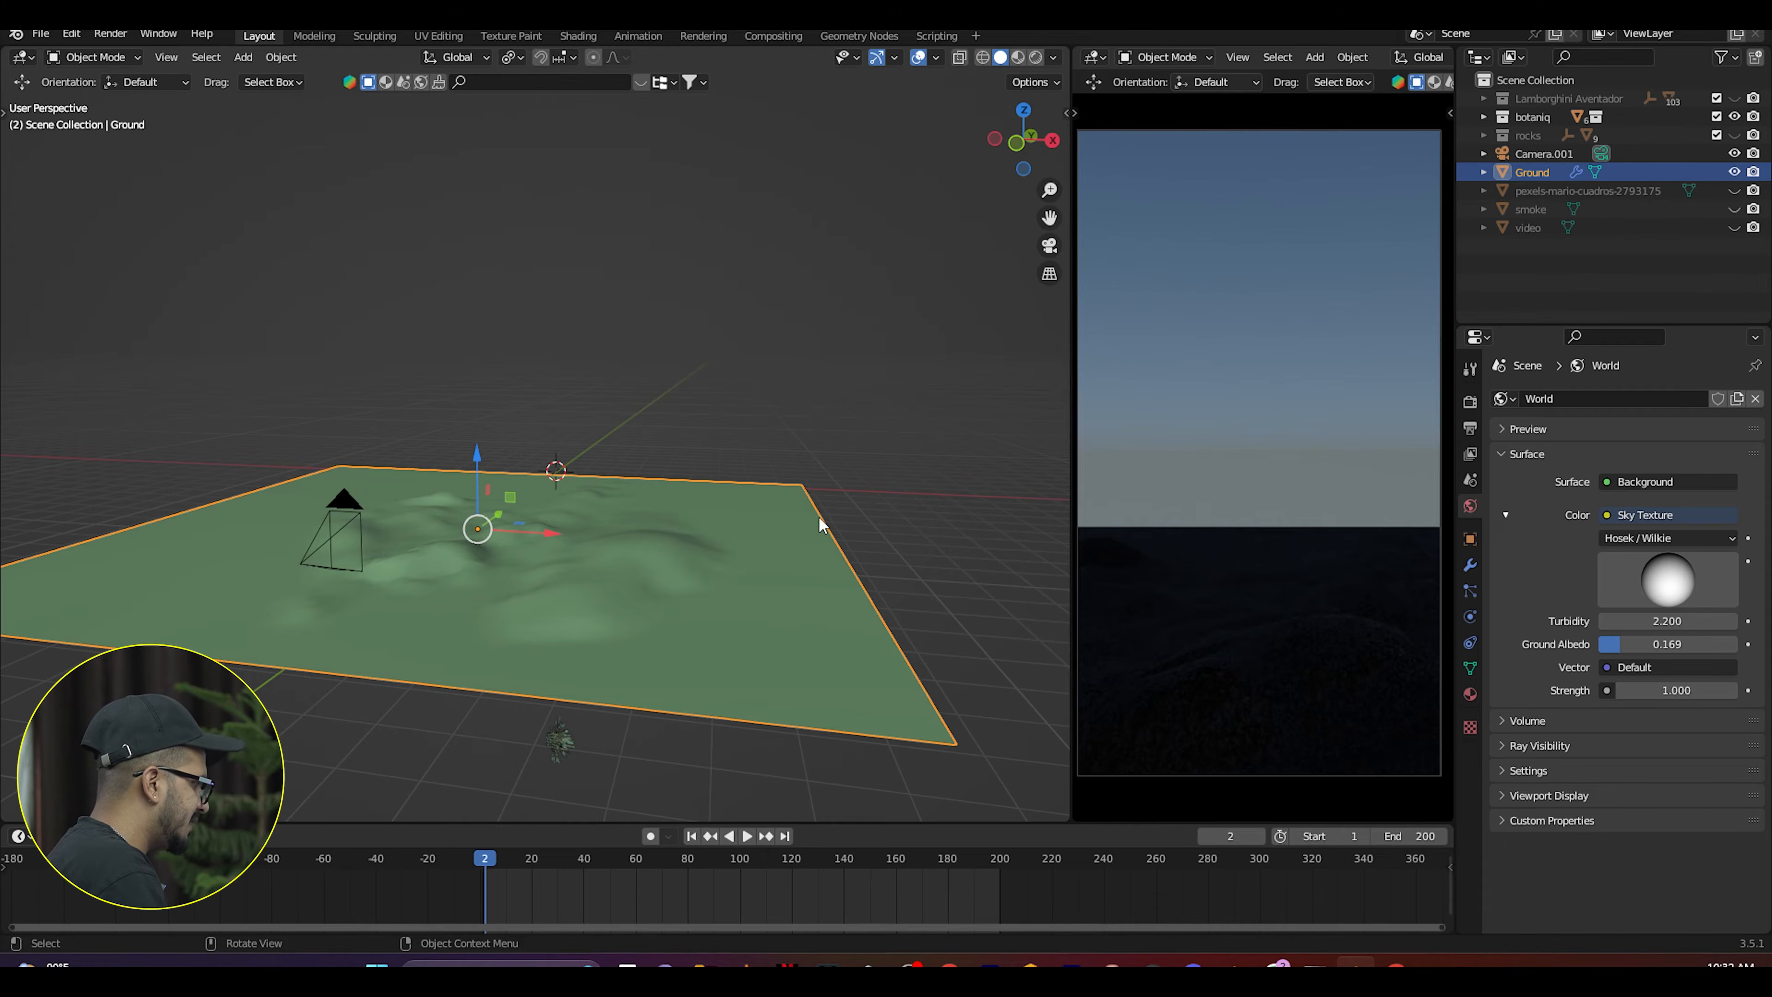
Enable the botaniq Grass_With-flowers scatter on the Ground for both render and viewport display.
key("n")
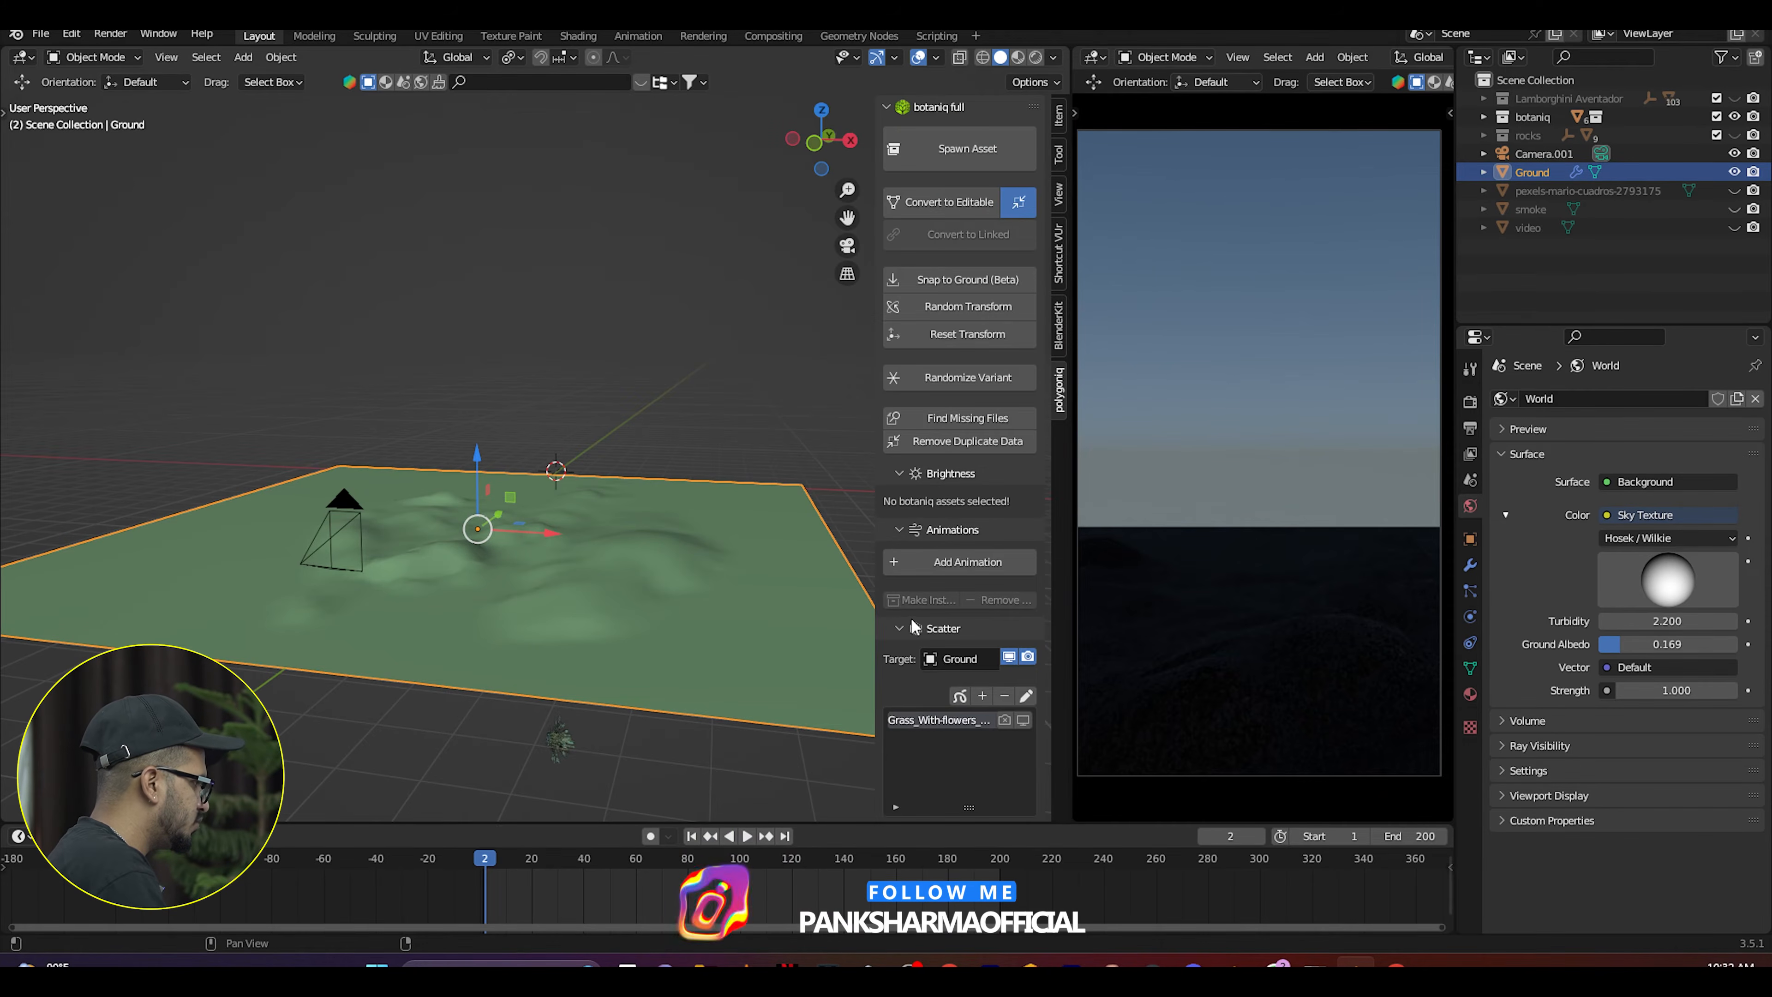
scroll(910, 717, "down", 3)
left_click(1005, 647)
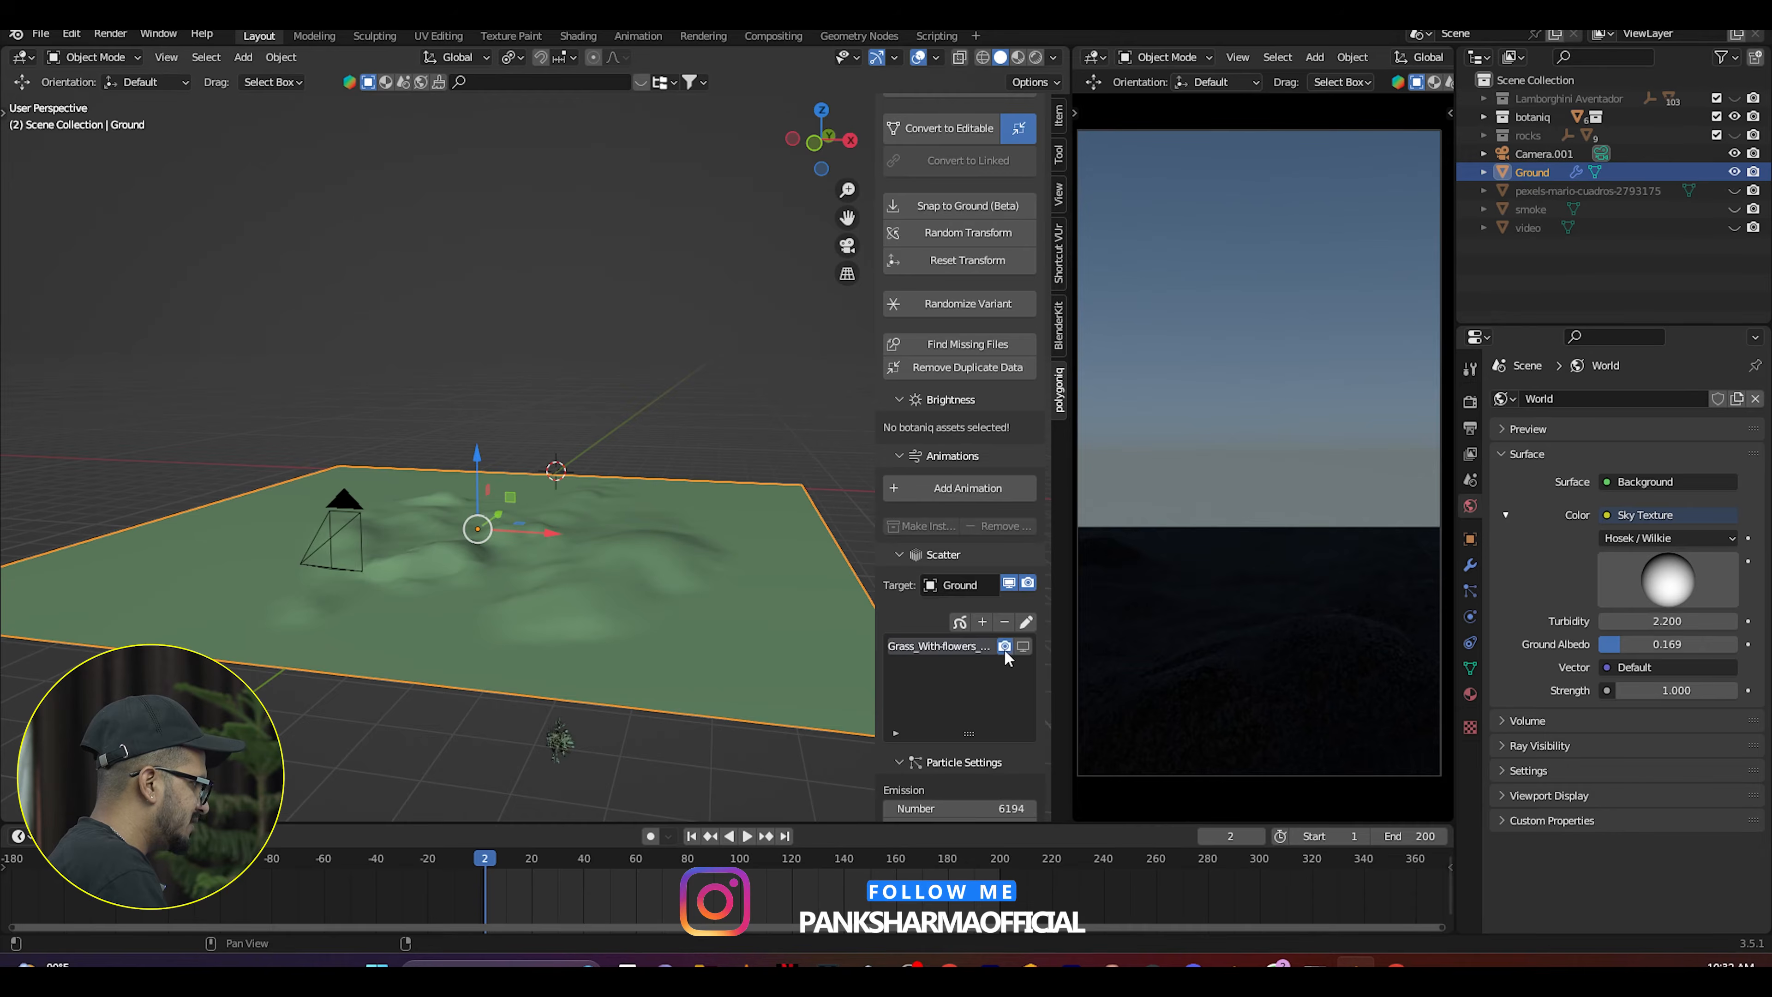
left_click(1022, 647)
left_click(703, 396)
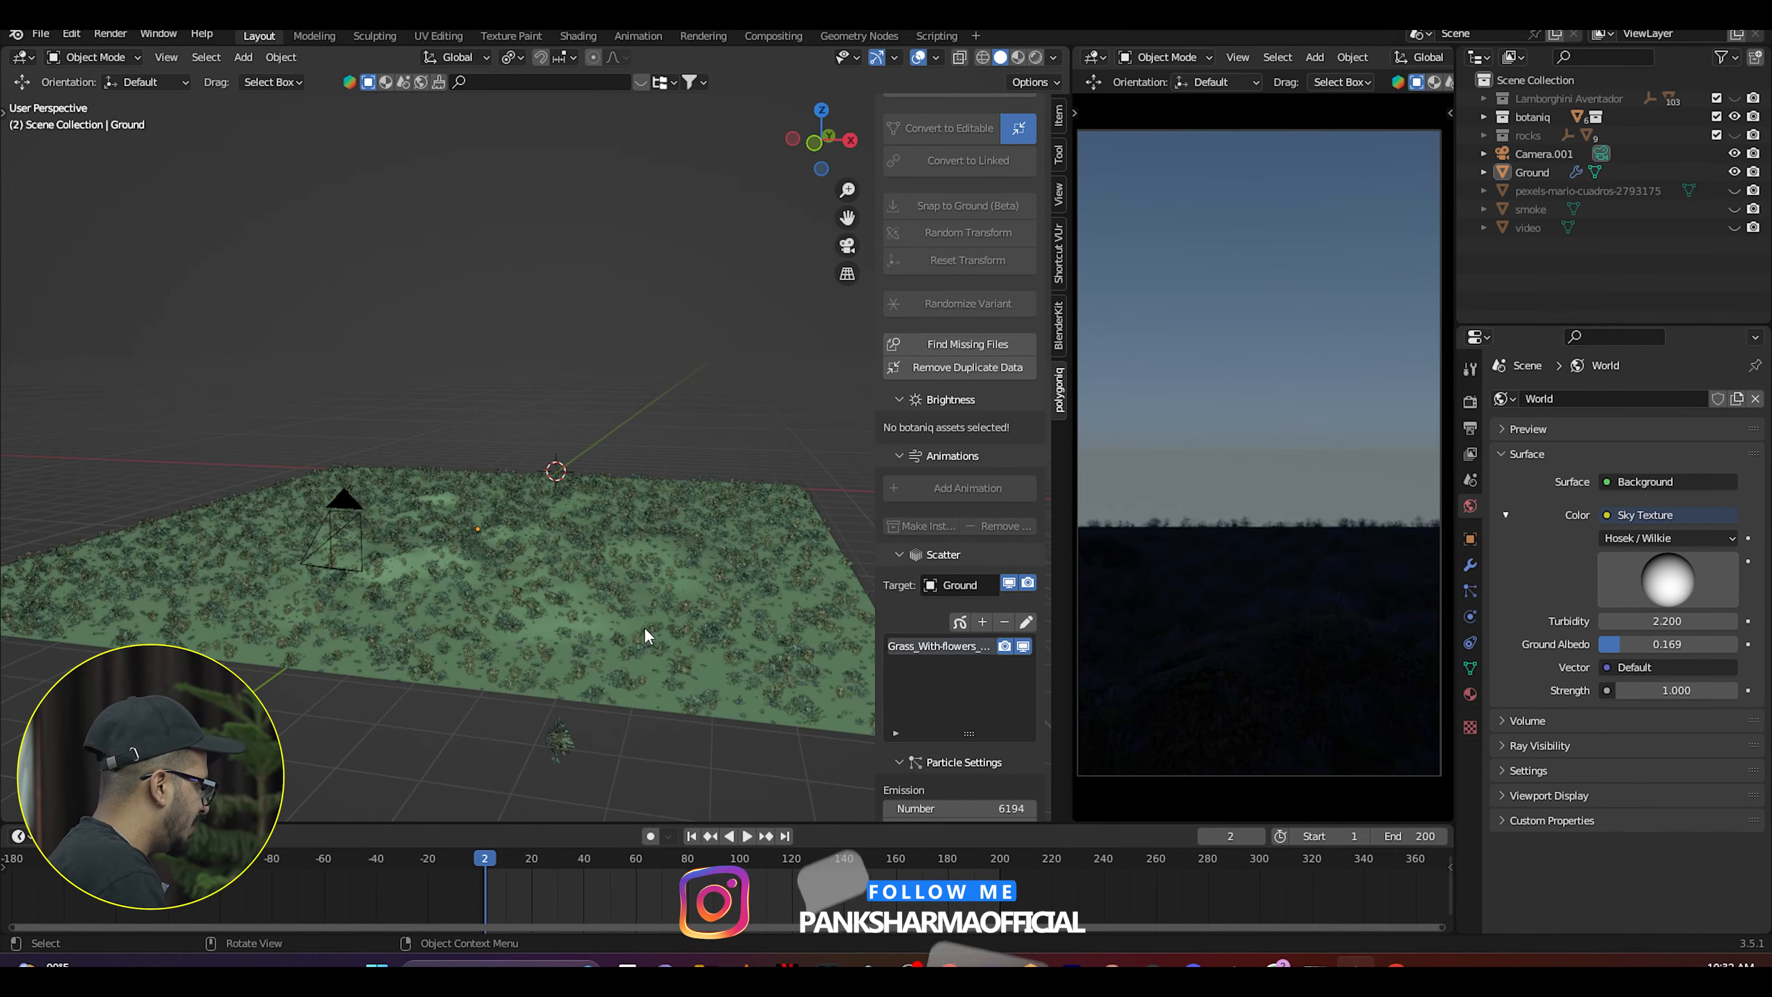
scroll(643, 626, "up", 5)
scroll(486, 621, "down", 2)
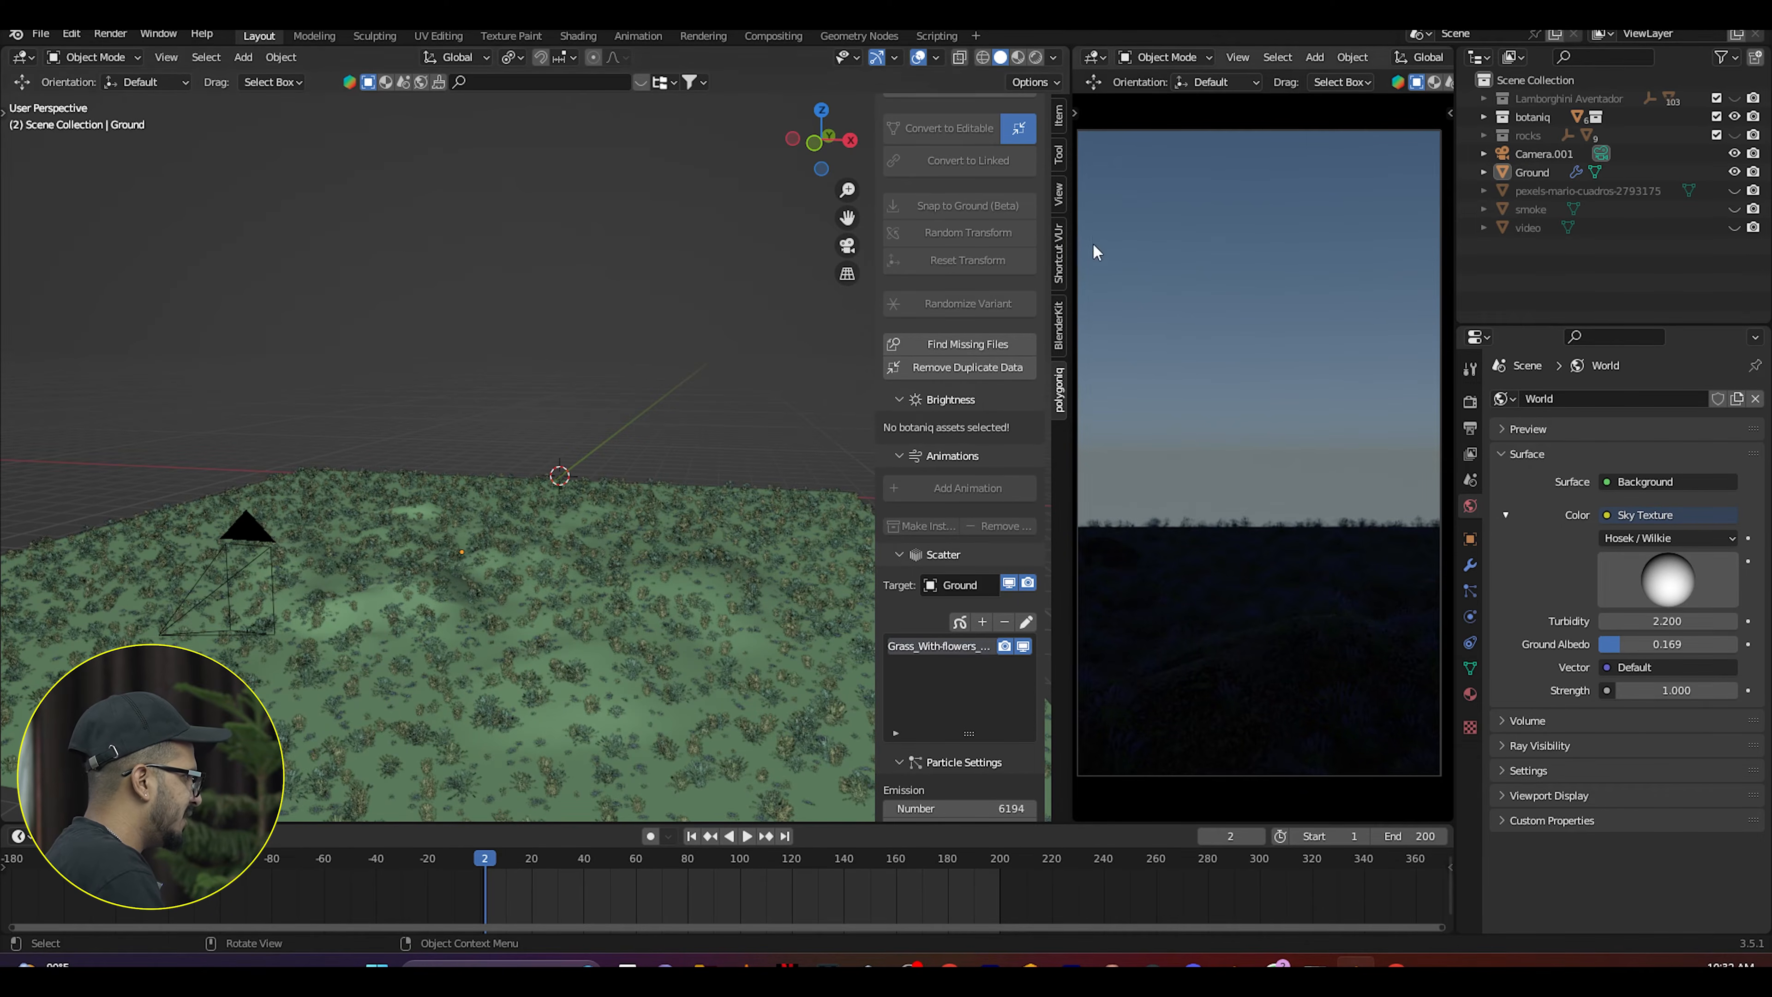
Search BlenderKit materials for "ground", look over the offered textures and close the results.
left_click(1058, 325)
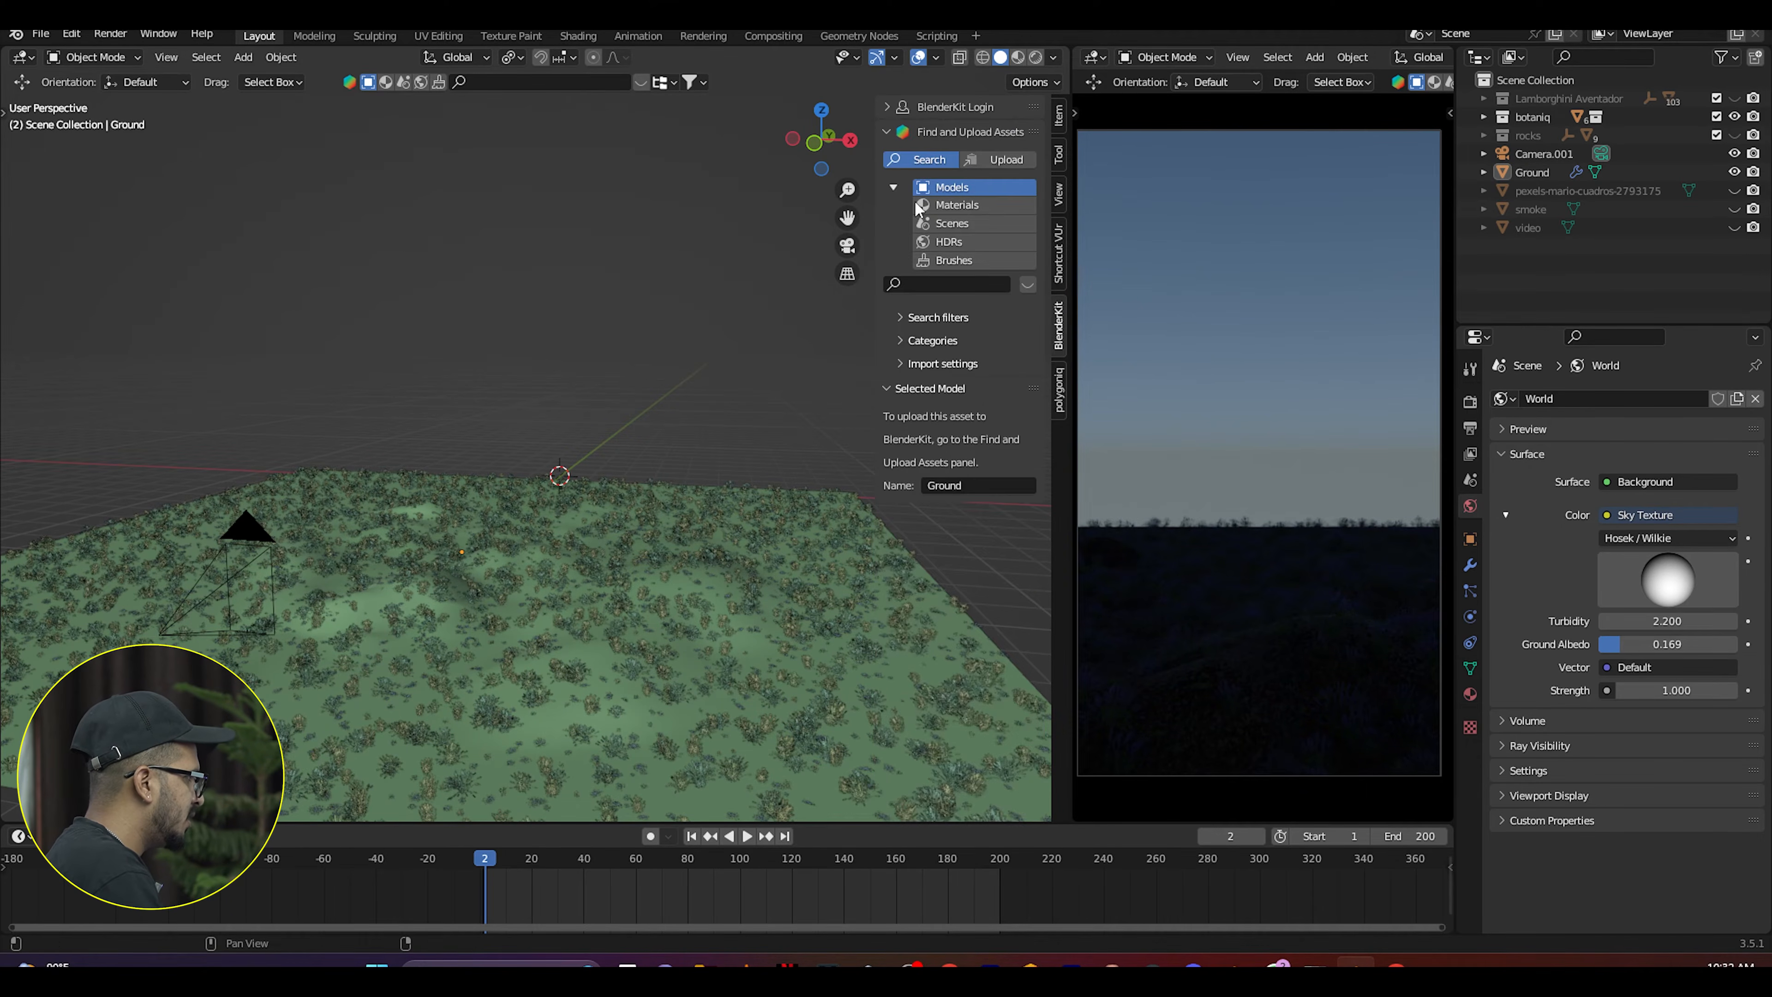
left_click(957, 204)
left_click(519, 86)
type("gr")
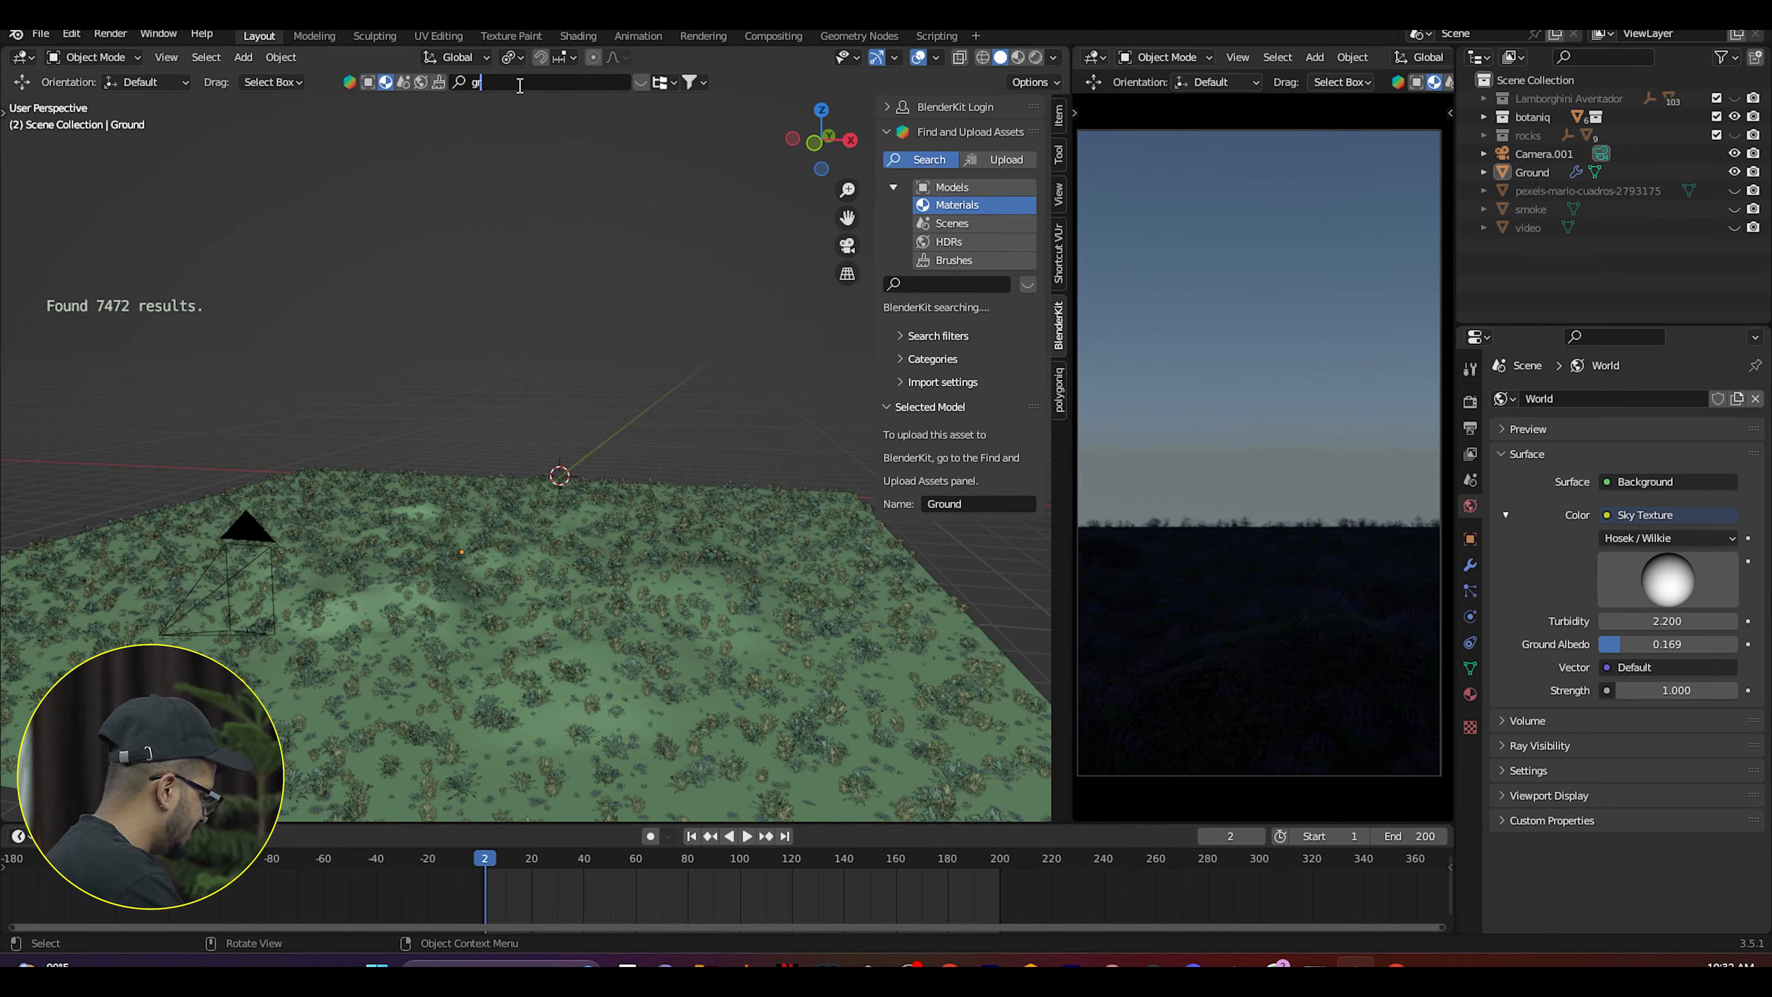
type("ound")
key("Return")
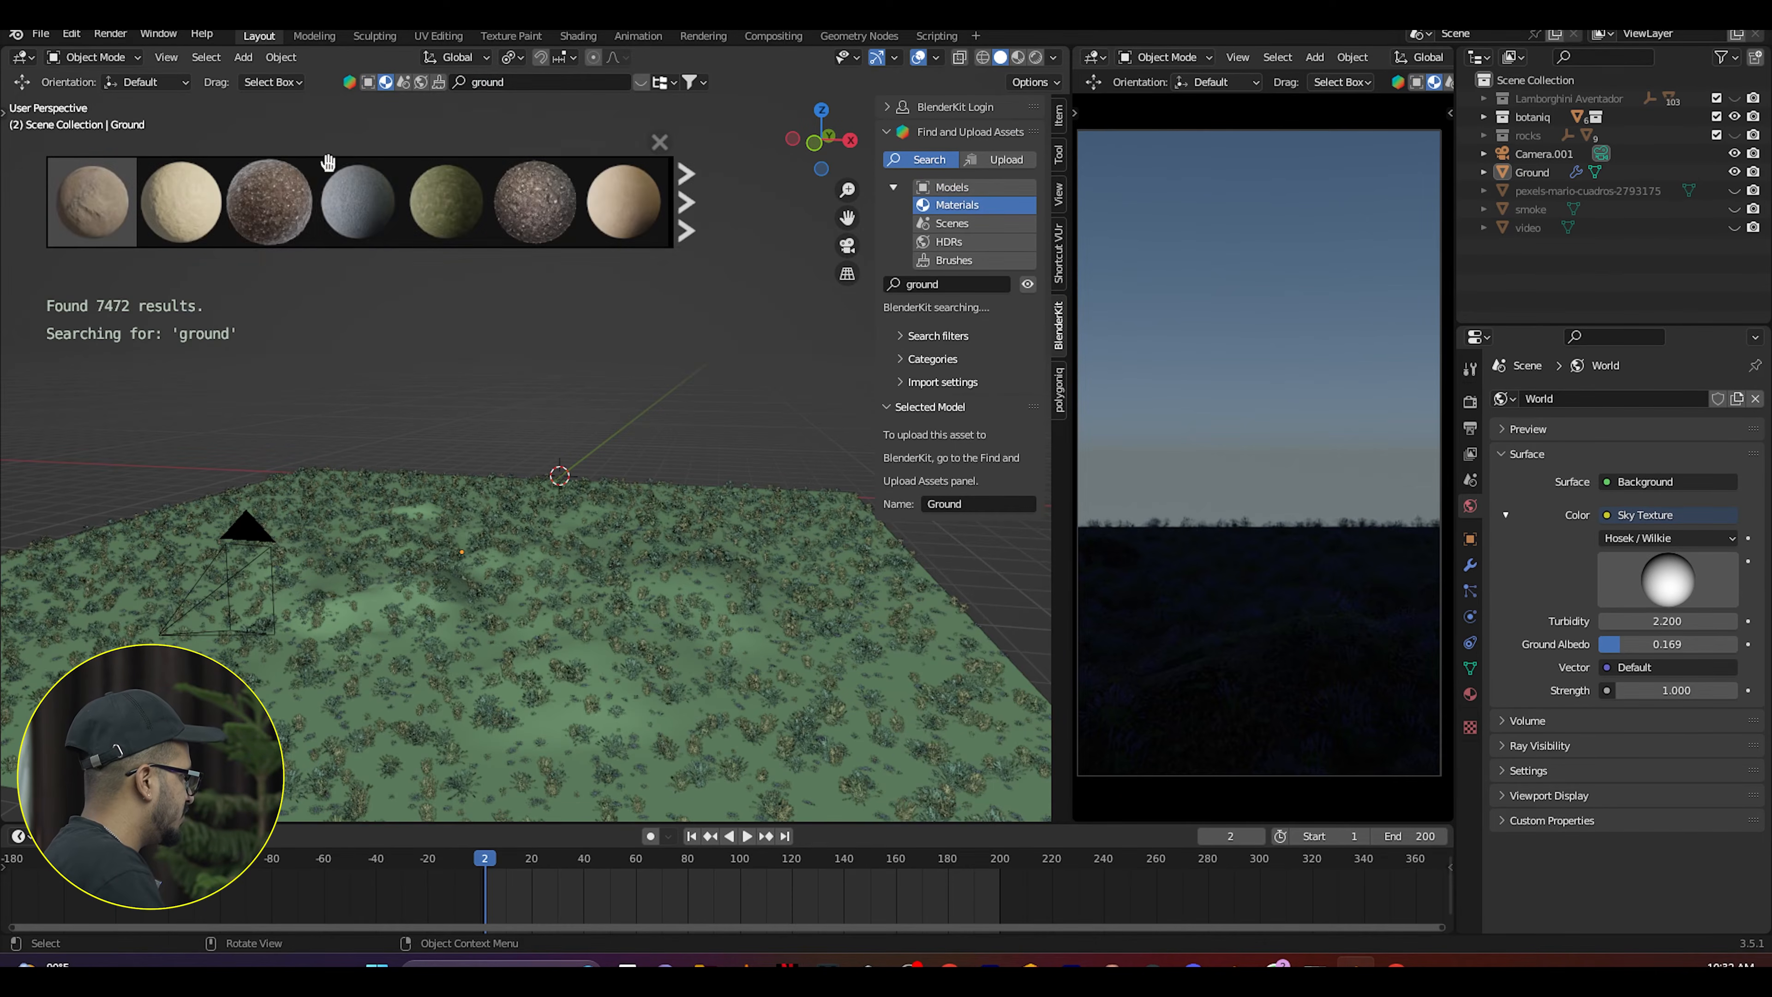
mouse_move(172, 225)
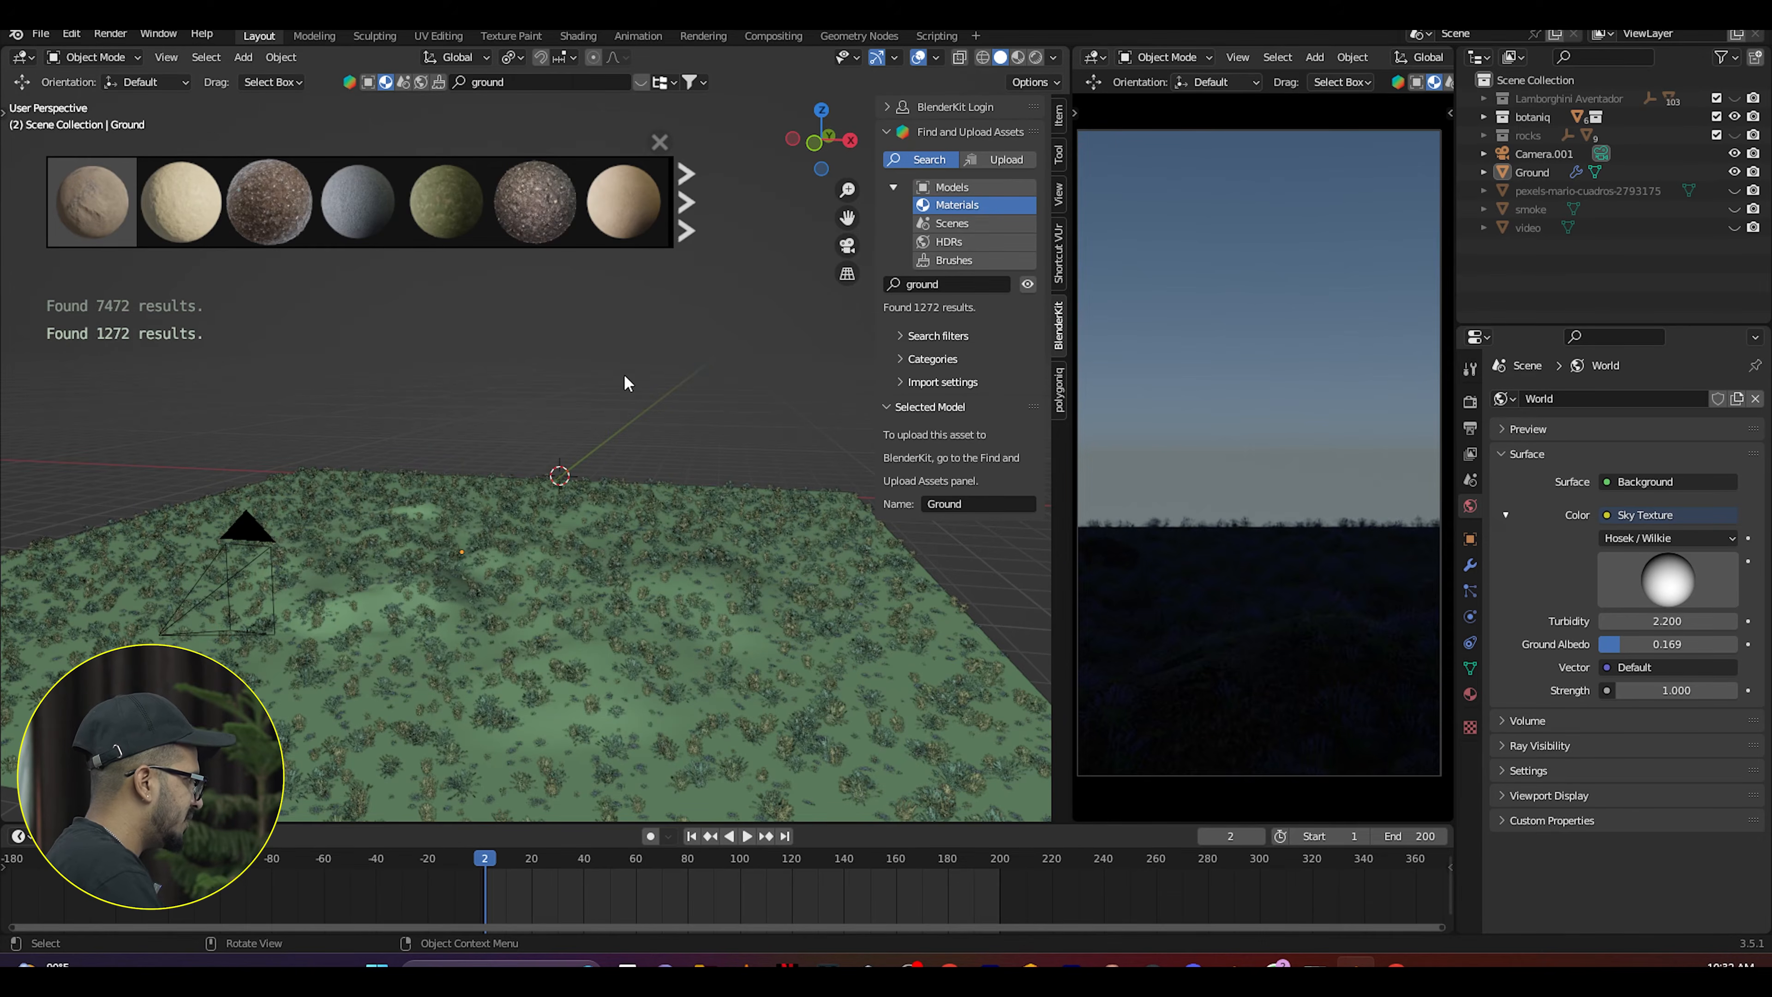
left_click(659, 143)
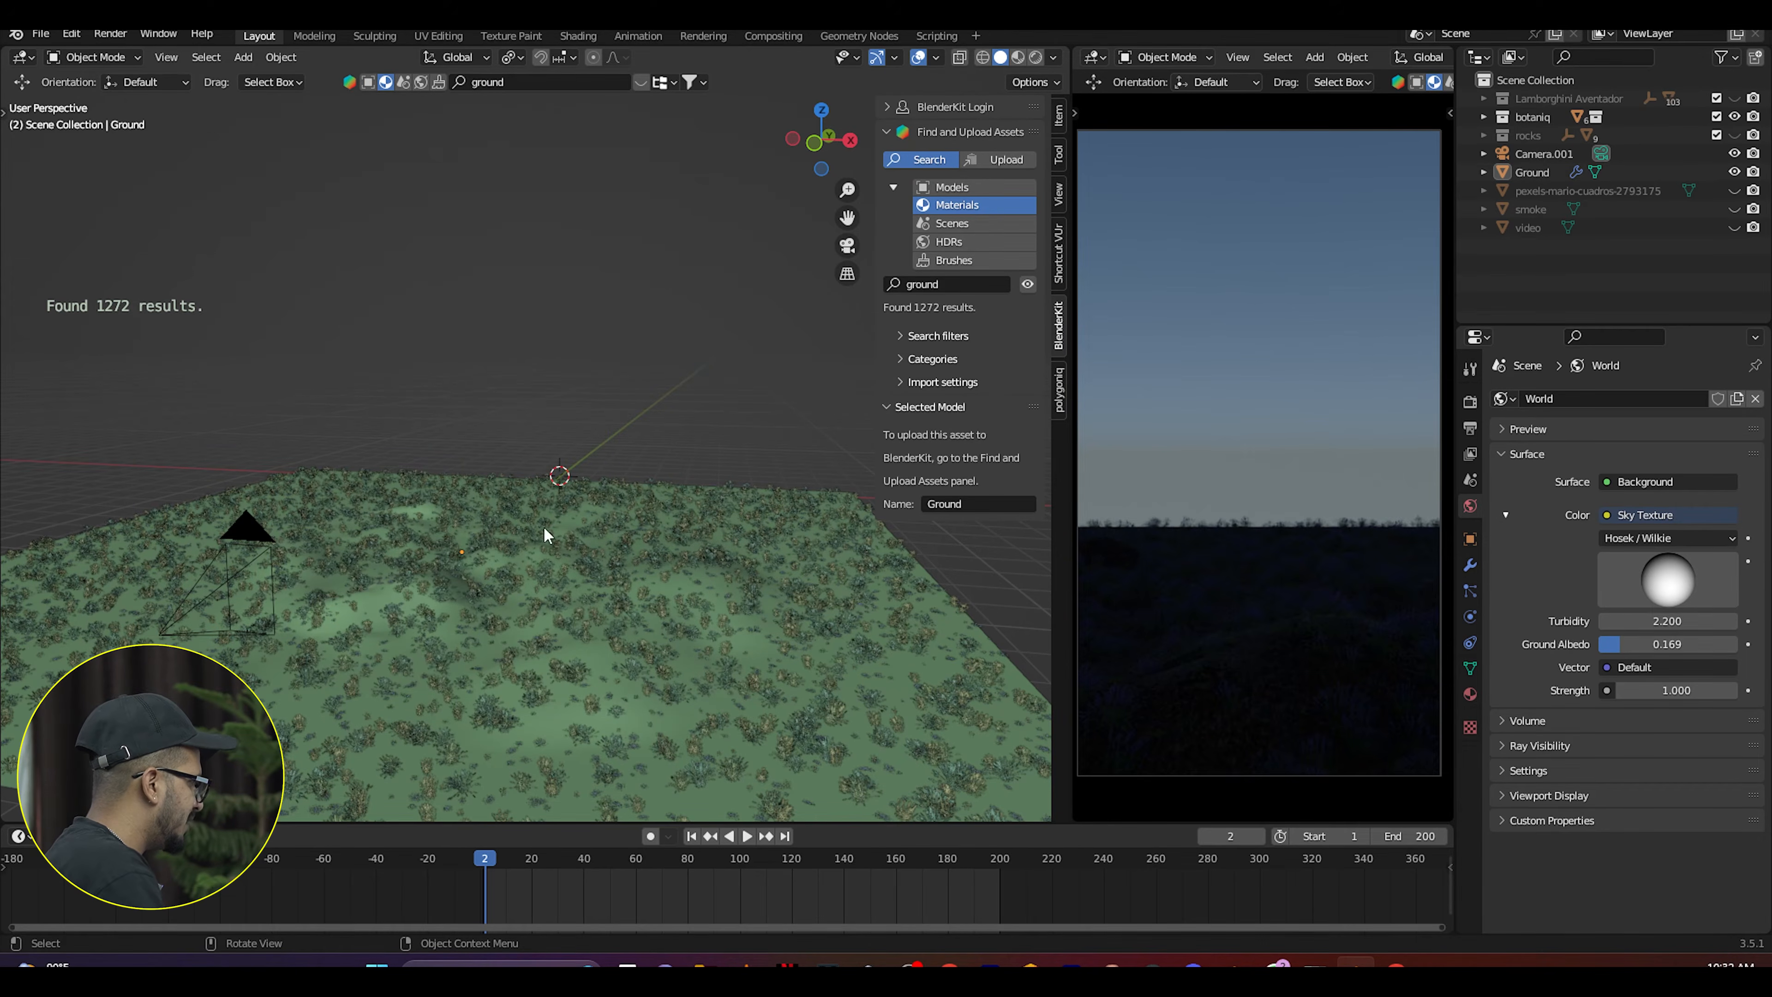
Unhide the smoke object in the scene.
scroll(601, 590, "up", 3)
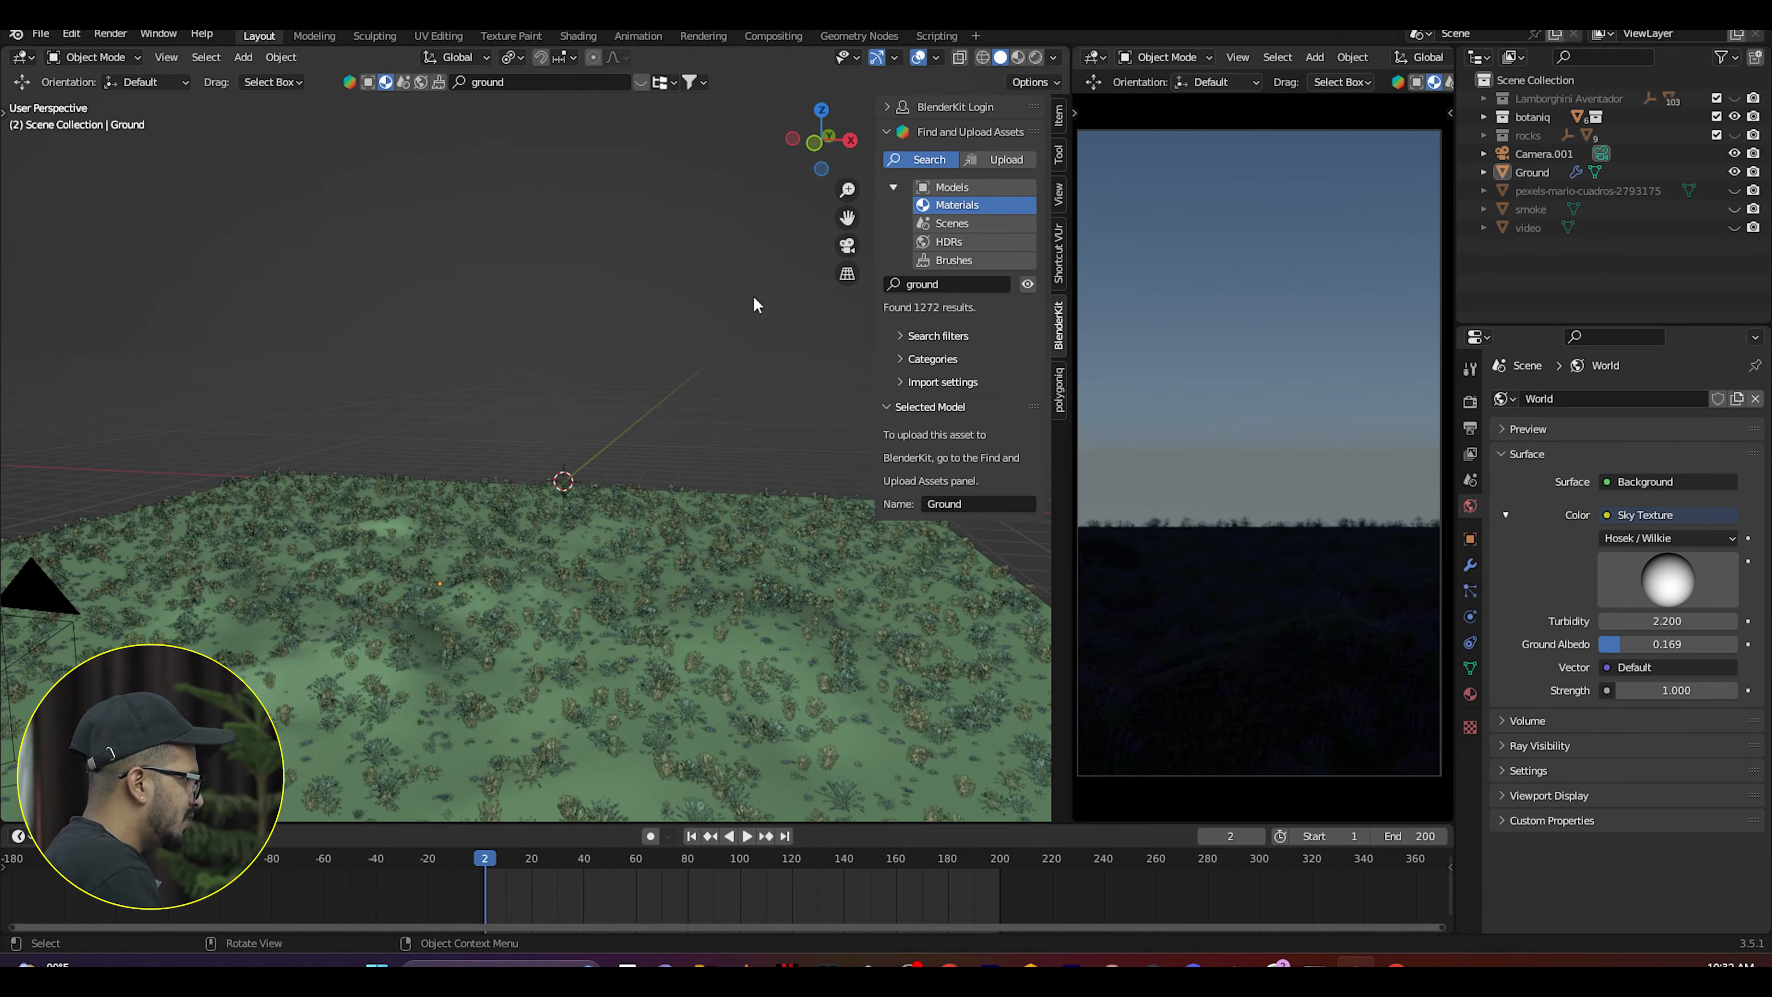
left_click(1734, 208)
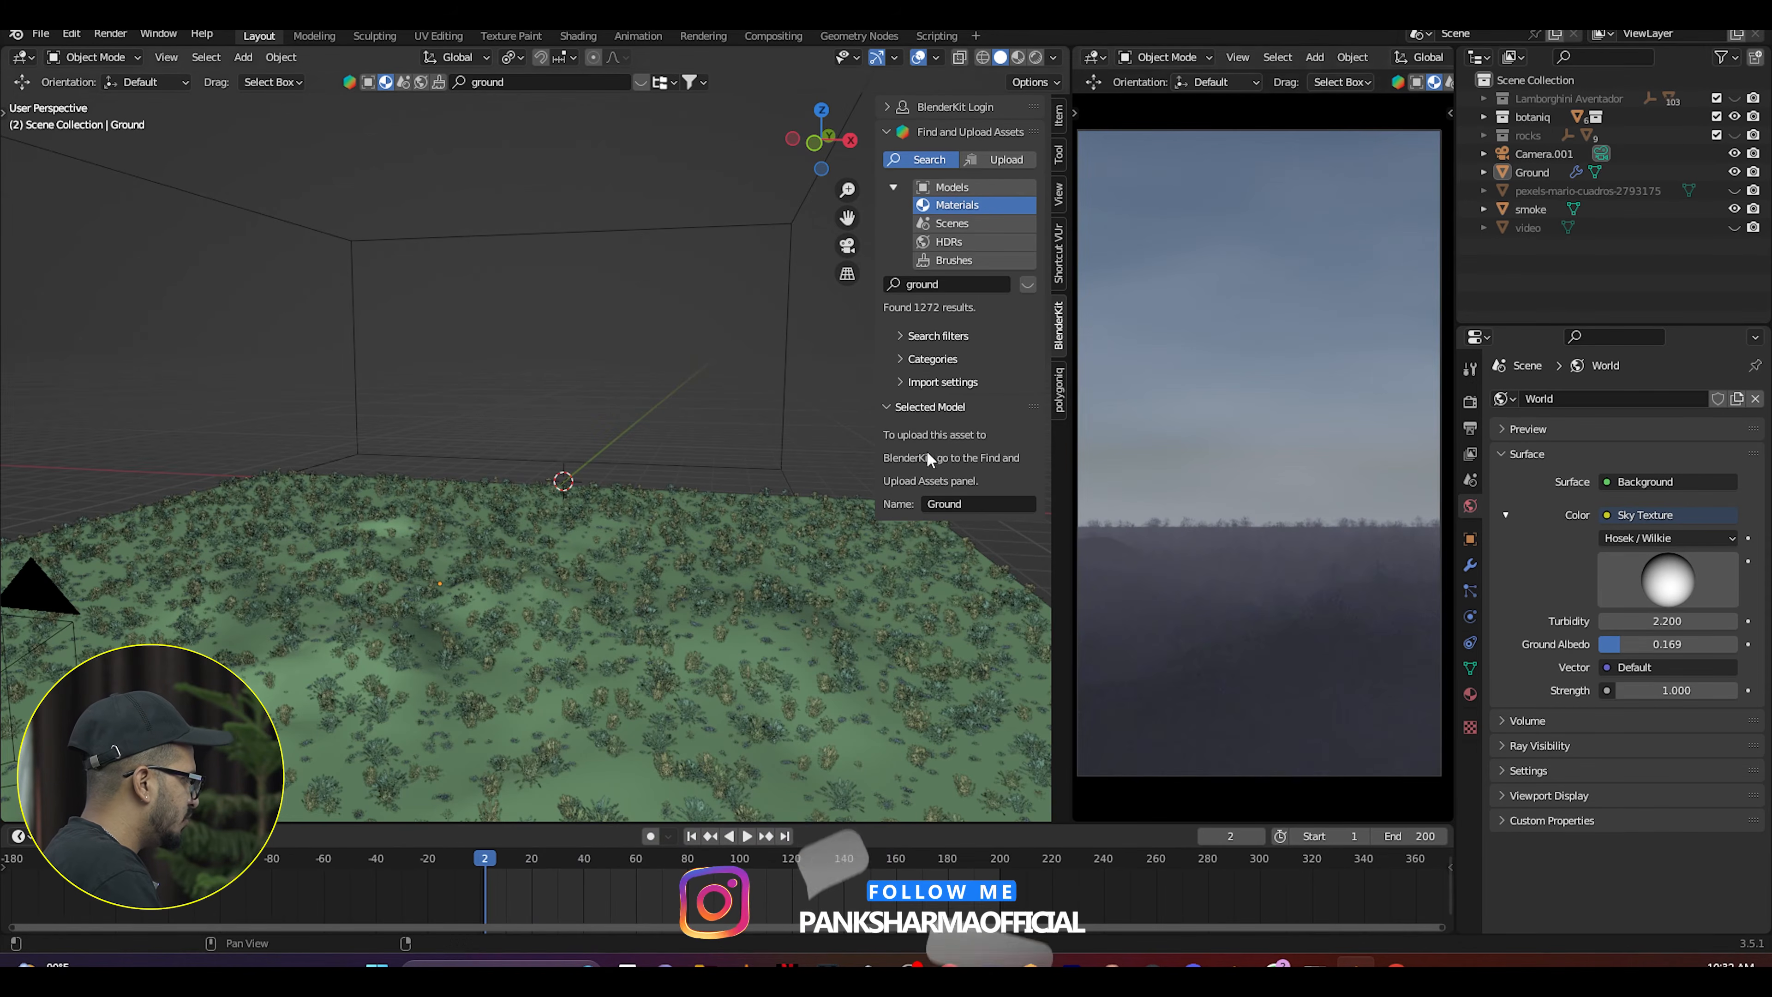
Select the smoke volume box around the ground and unhide the pexels-mario-cuadros-2793175 background image plane.
scroll(521, 440, "down", 5)
middle_click_drag(520, 440, 429, 466)
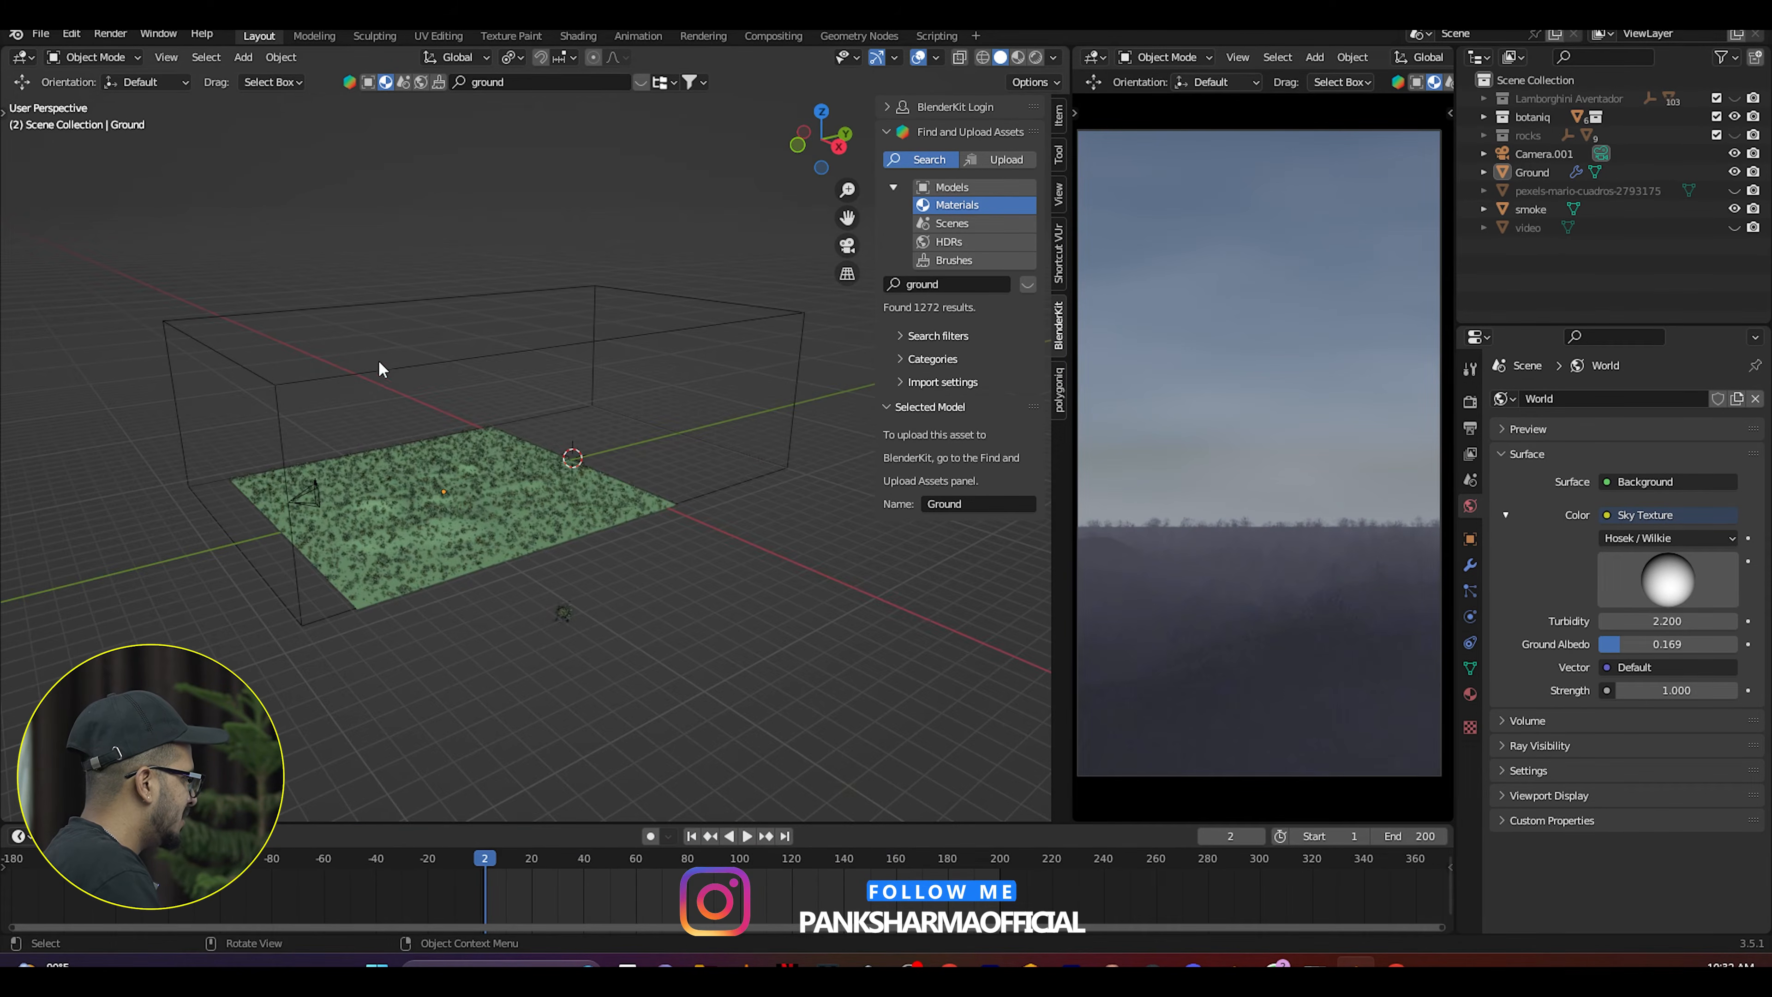
left_click(530, 297)
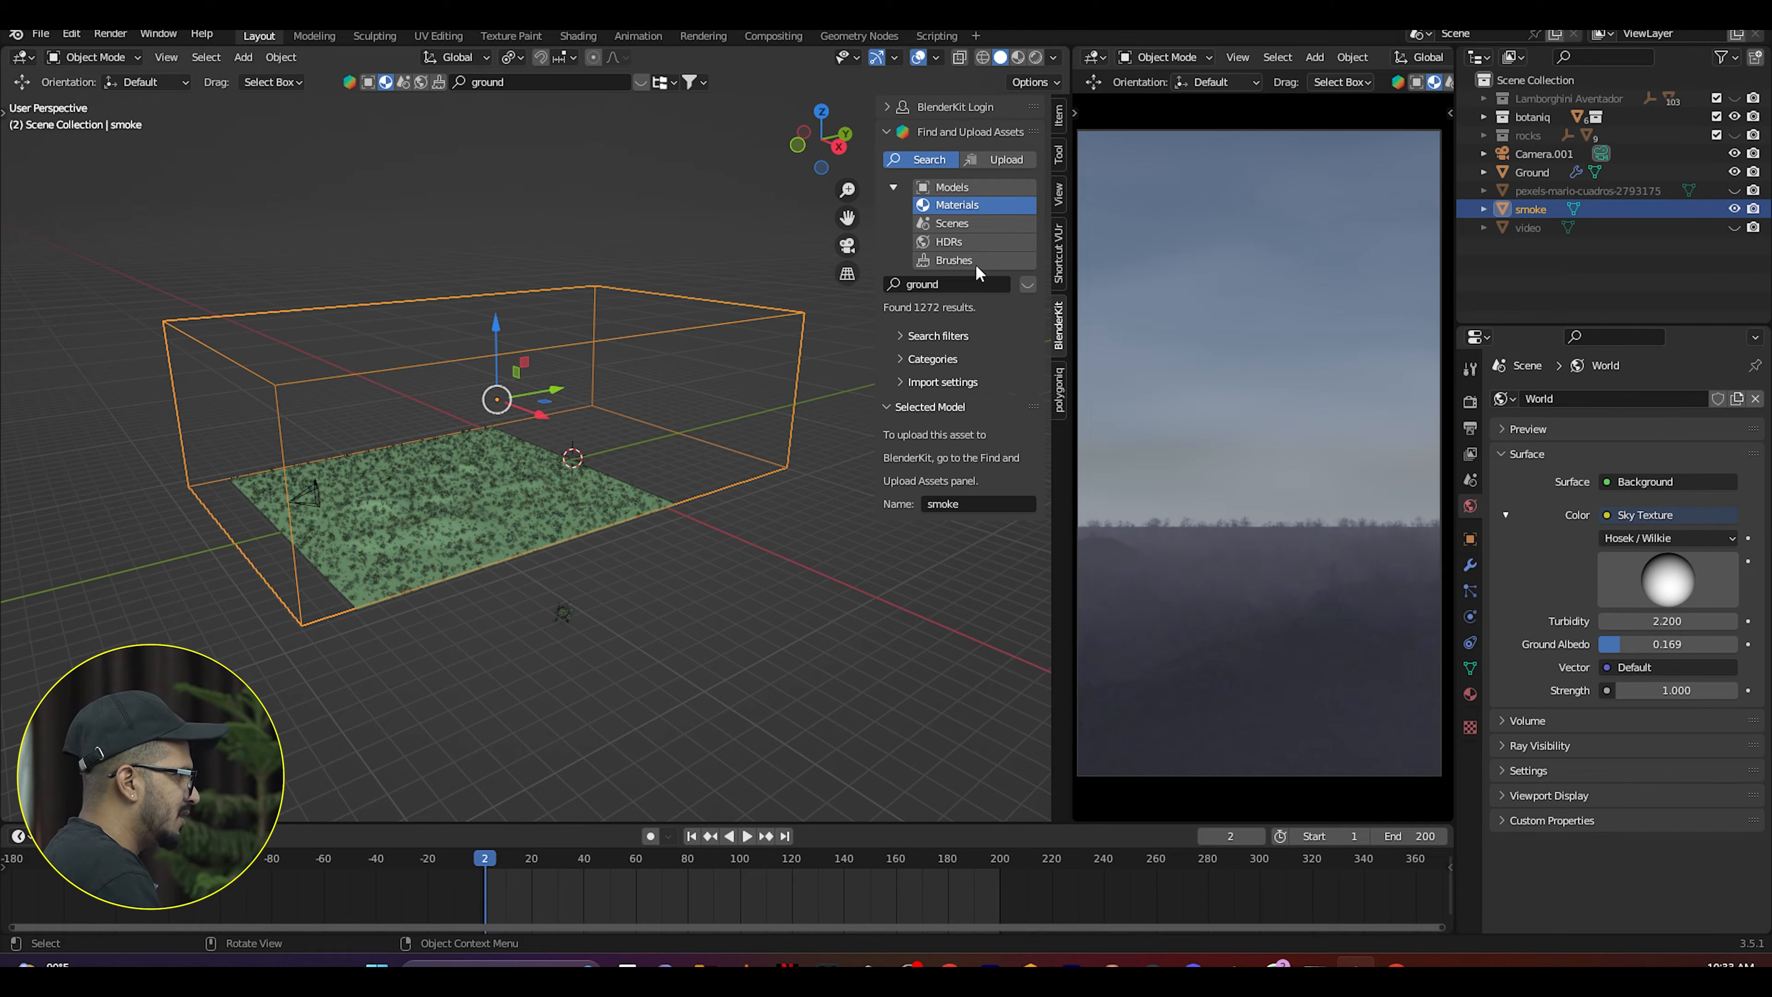
left_click(1732, 190)
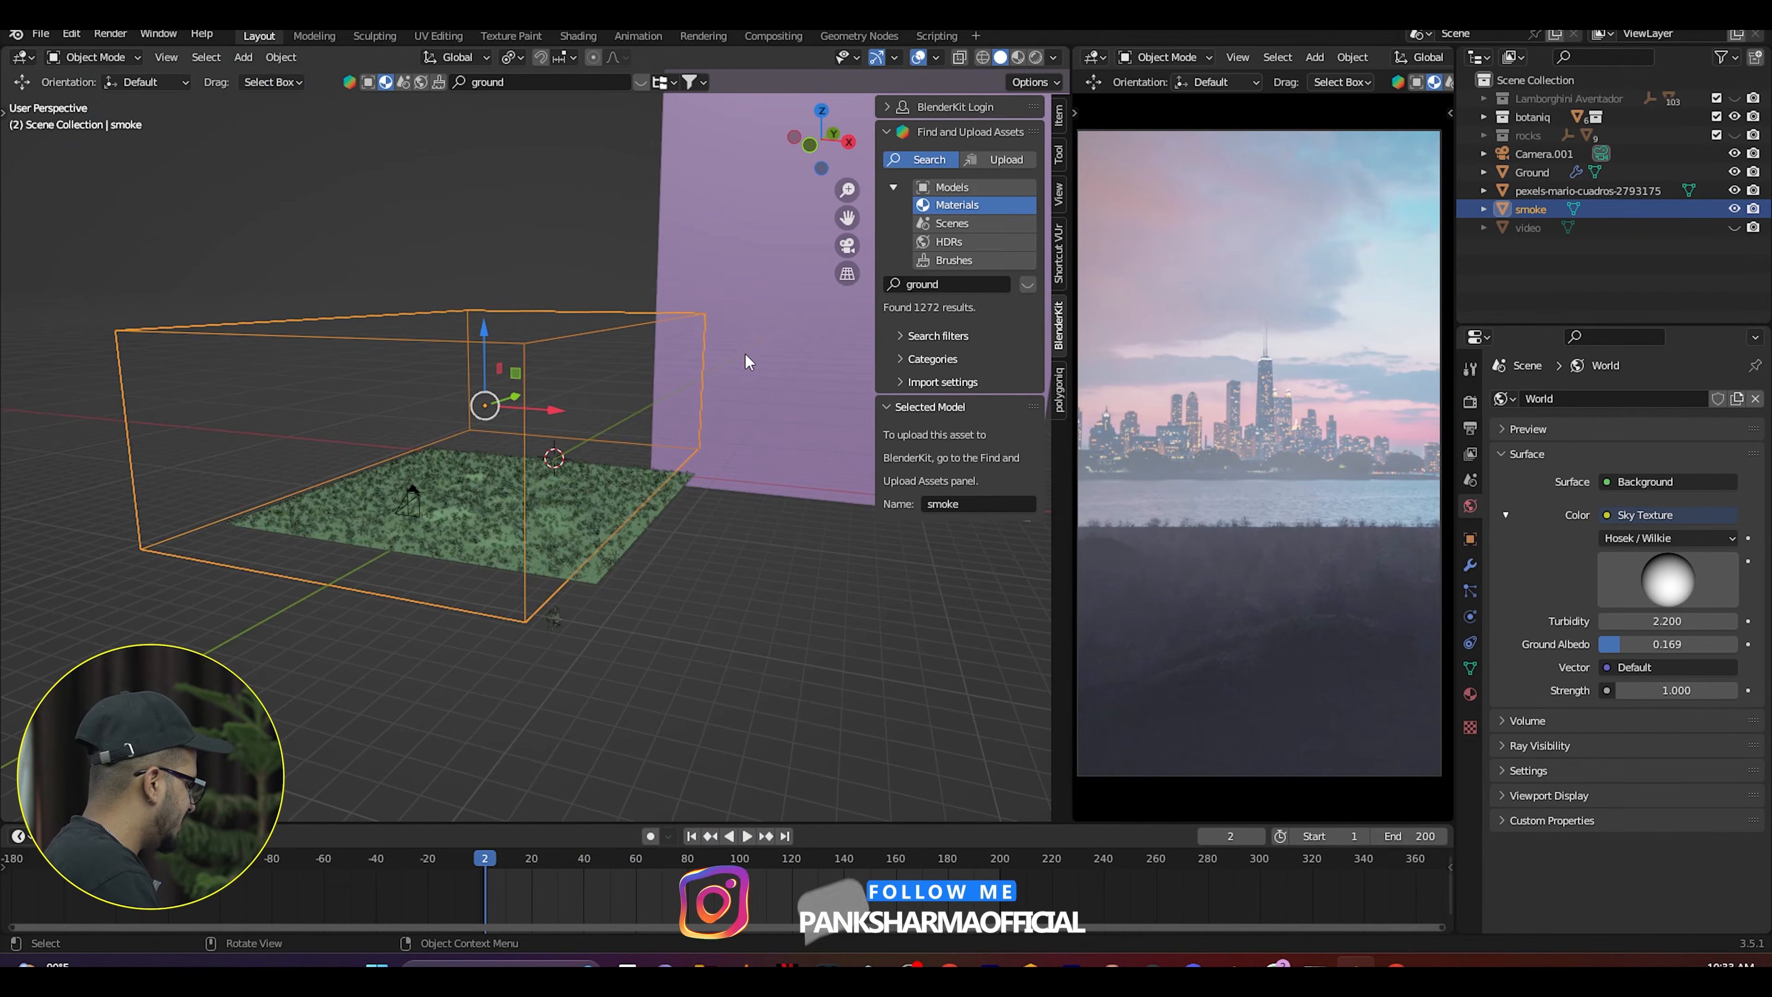
Look over the image options among the object types that can be added to the scene.
key("shift+a")
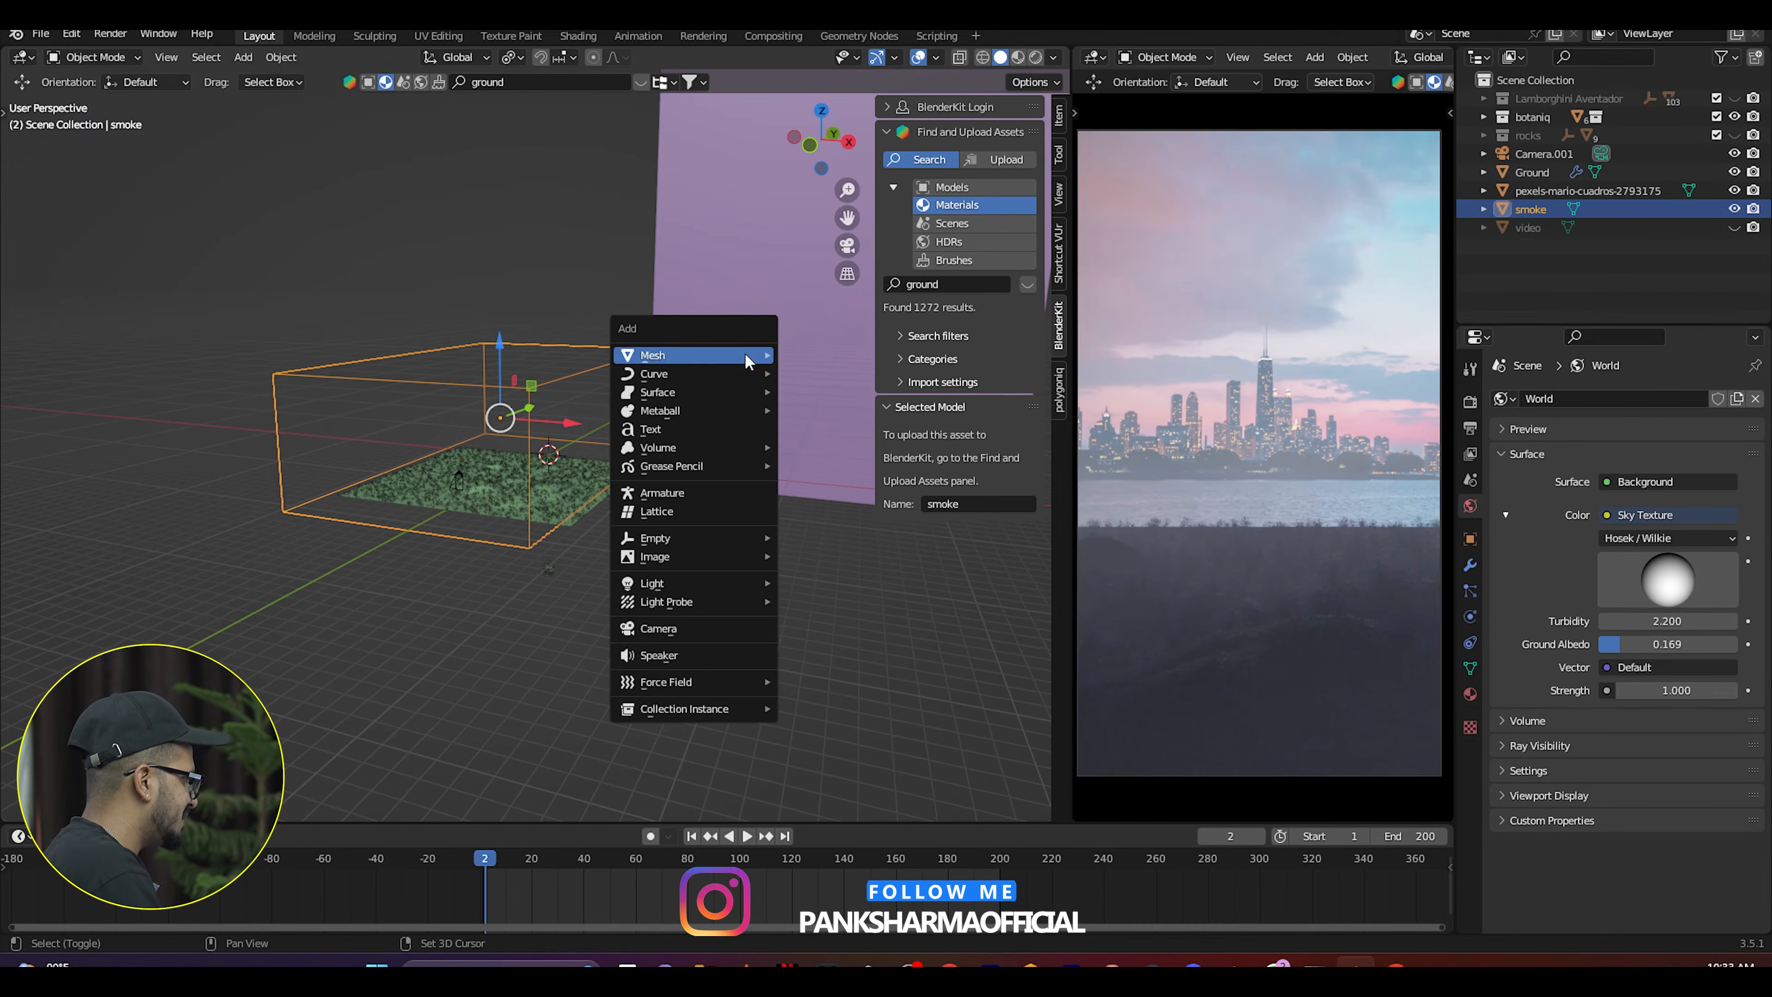
mouse_move(706, 558)
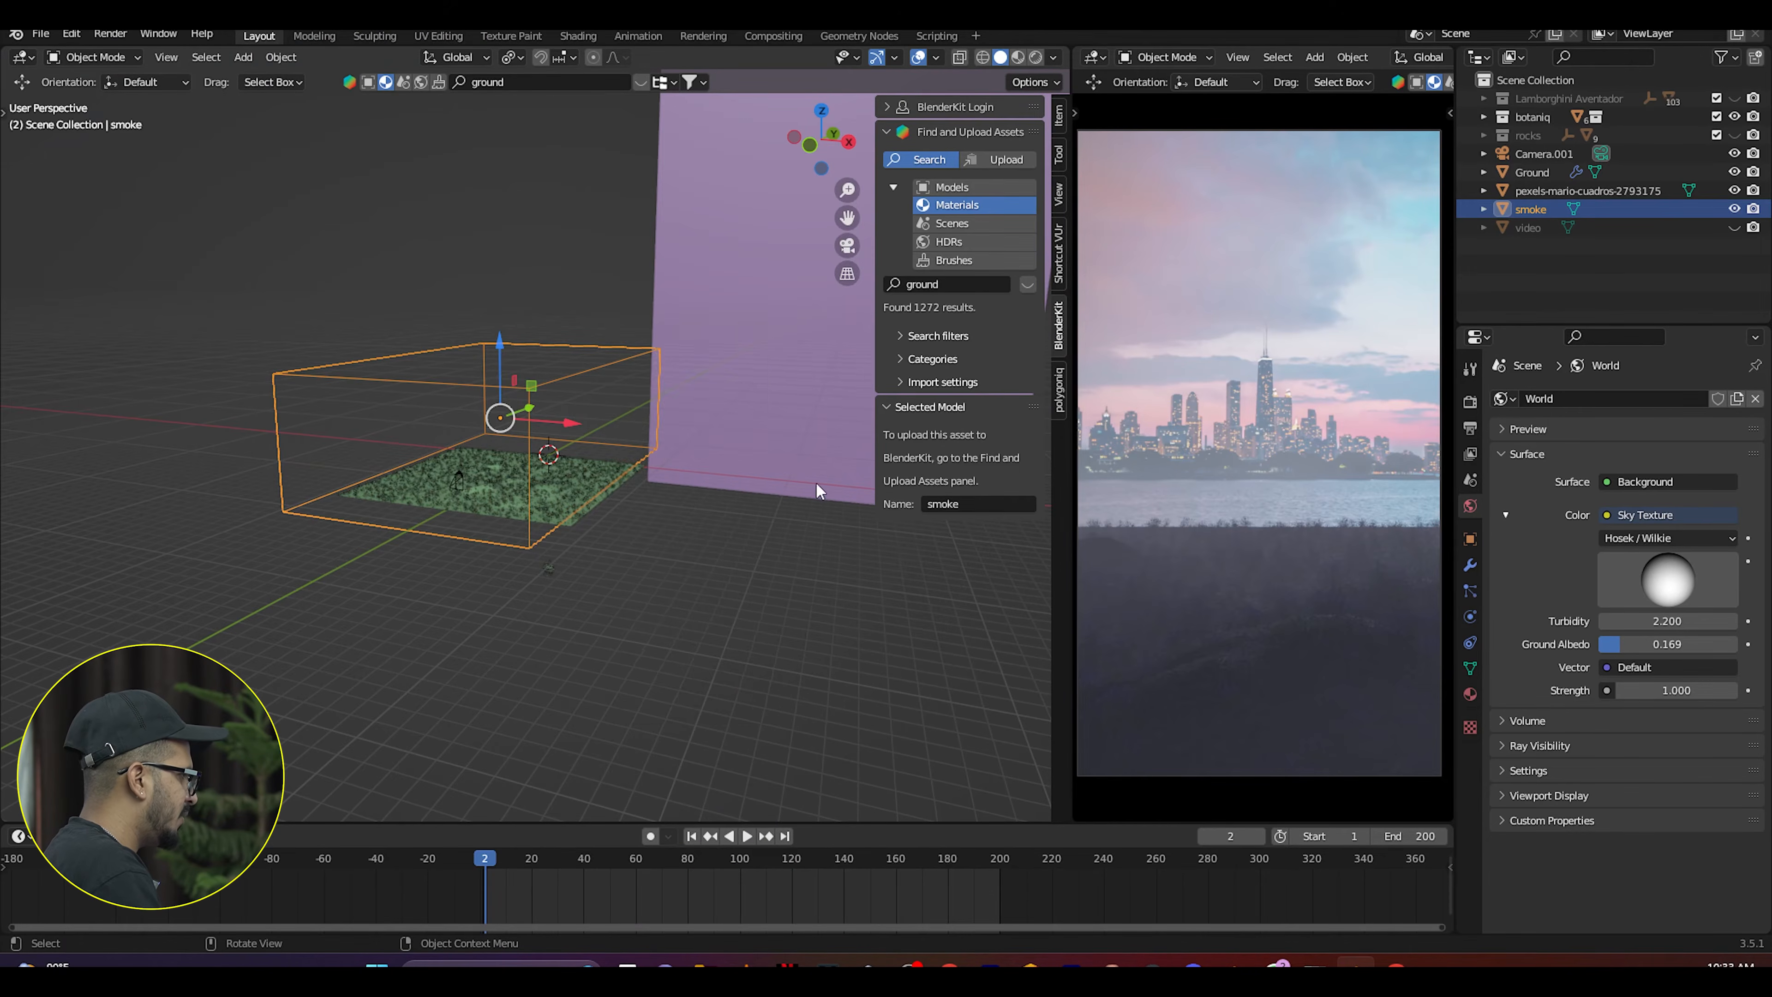
scroll(772, 385, "down", 5)
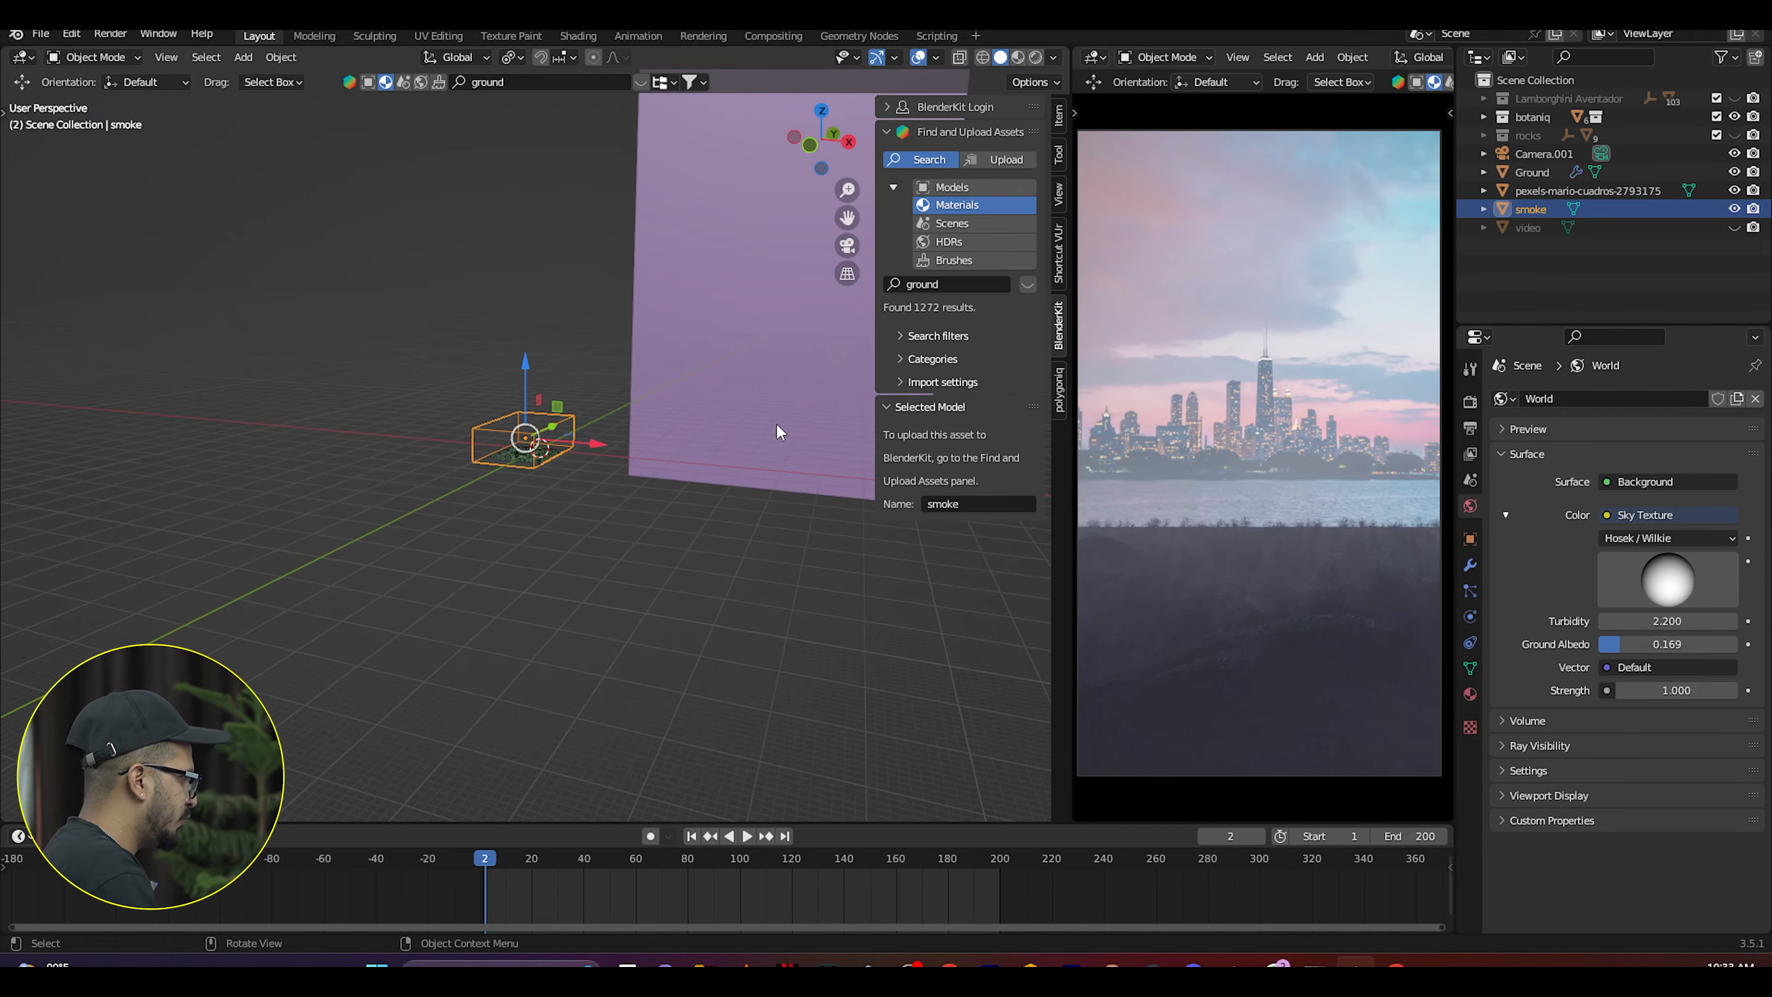
scroll(745, 462, "up", 3)
key("shift+a")
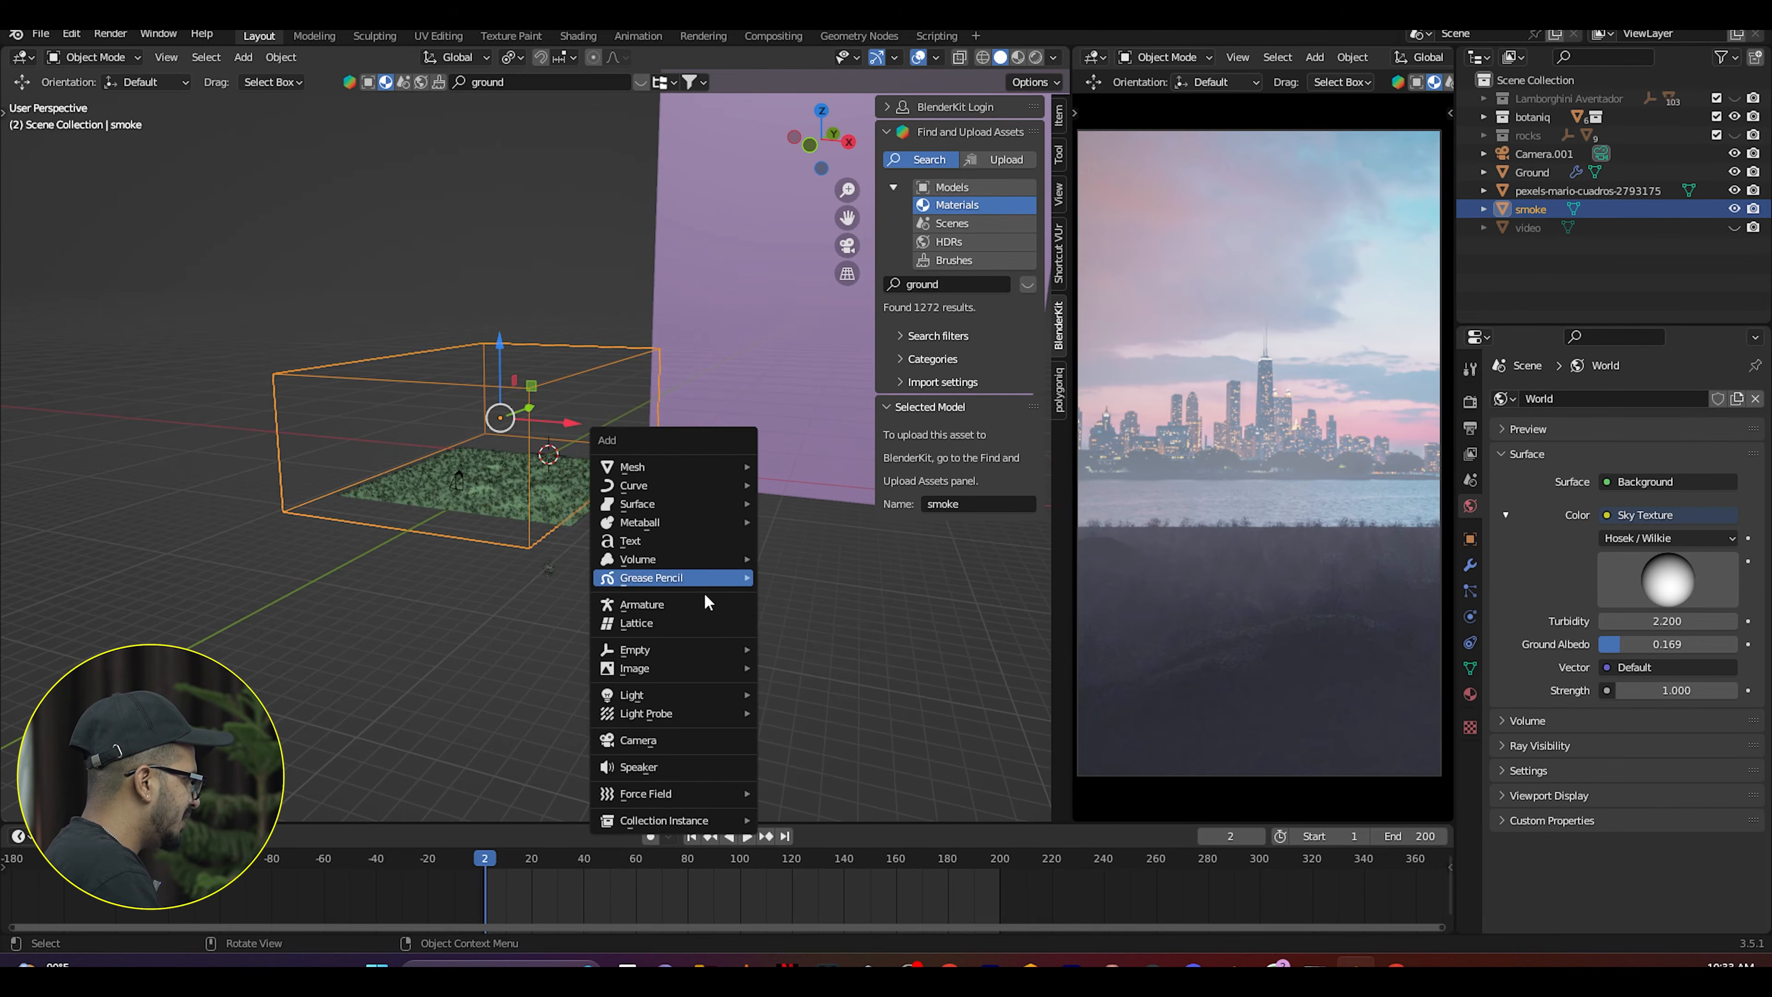
mouse_move(678, 673)
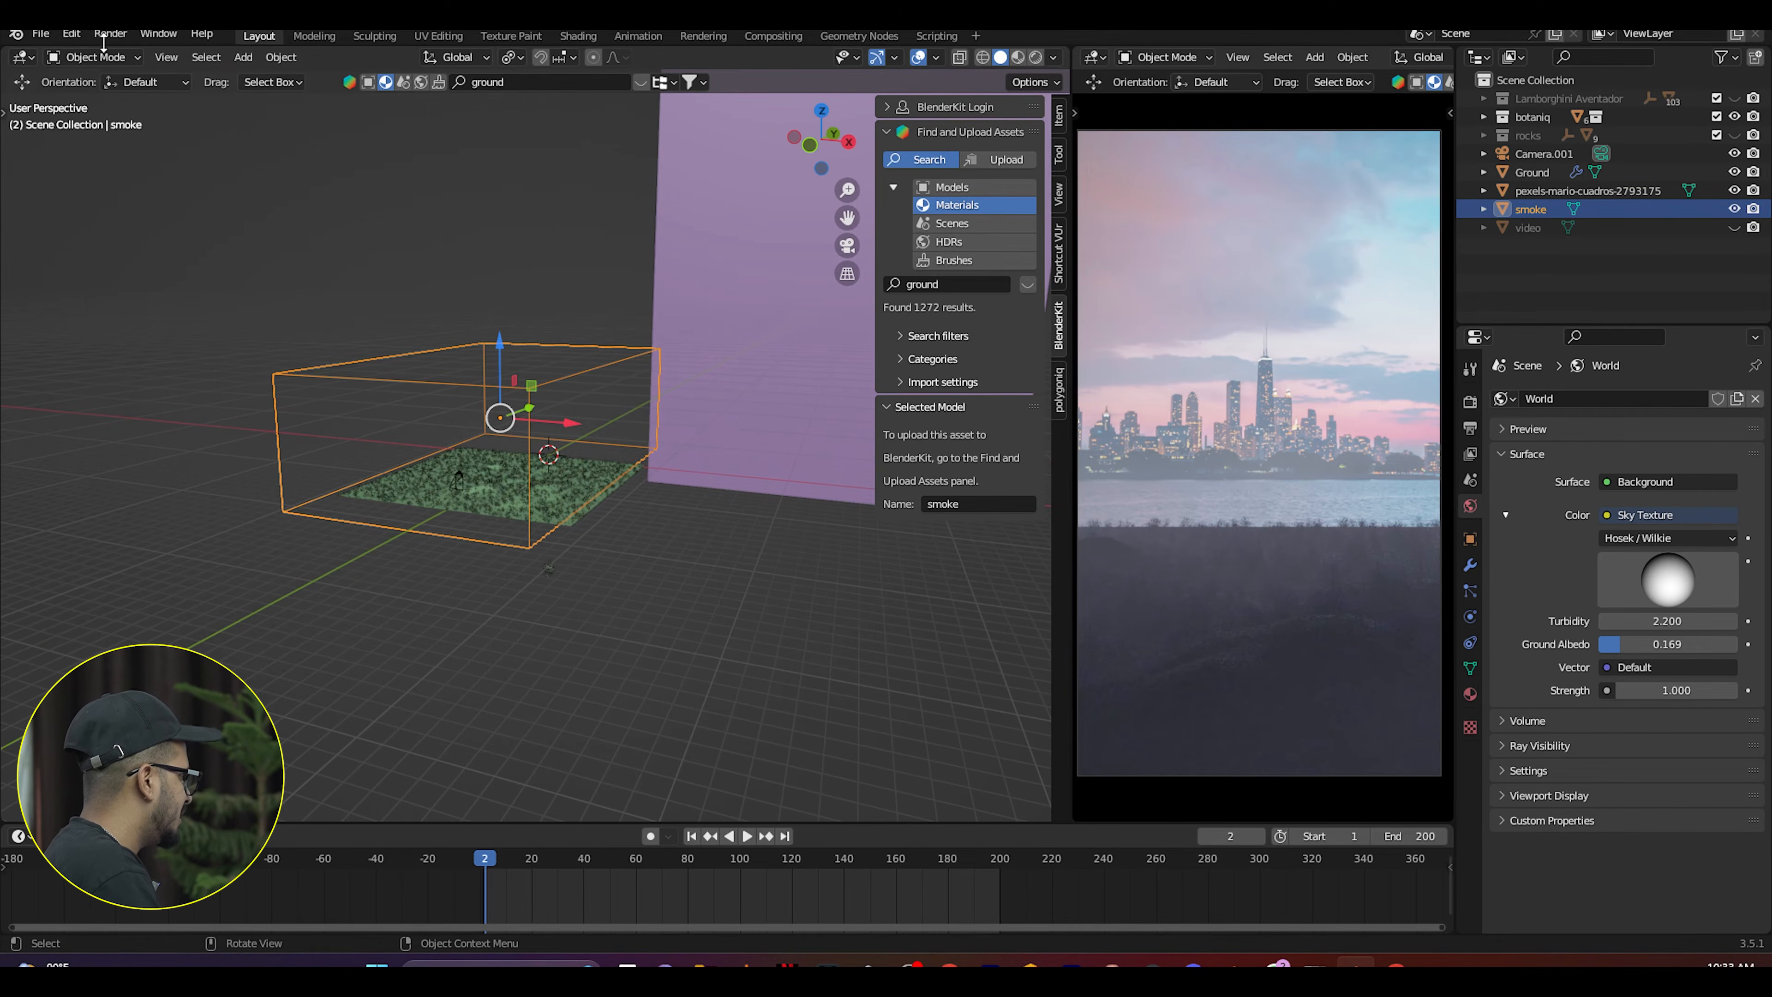
Search the preferences' add-ons for "import i" to find Import Images as Planes, and save the preferences.
left_click(71, 33)
left_click(115, 298)
left_click(513, 103)
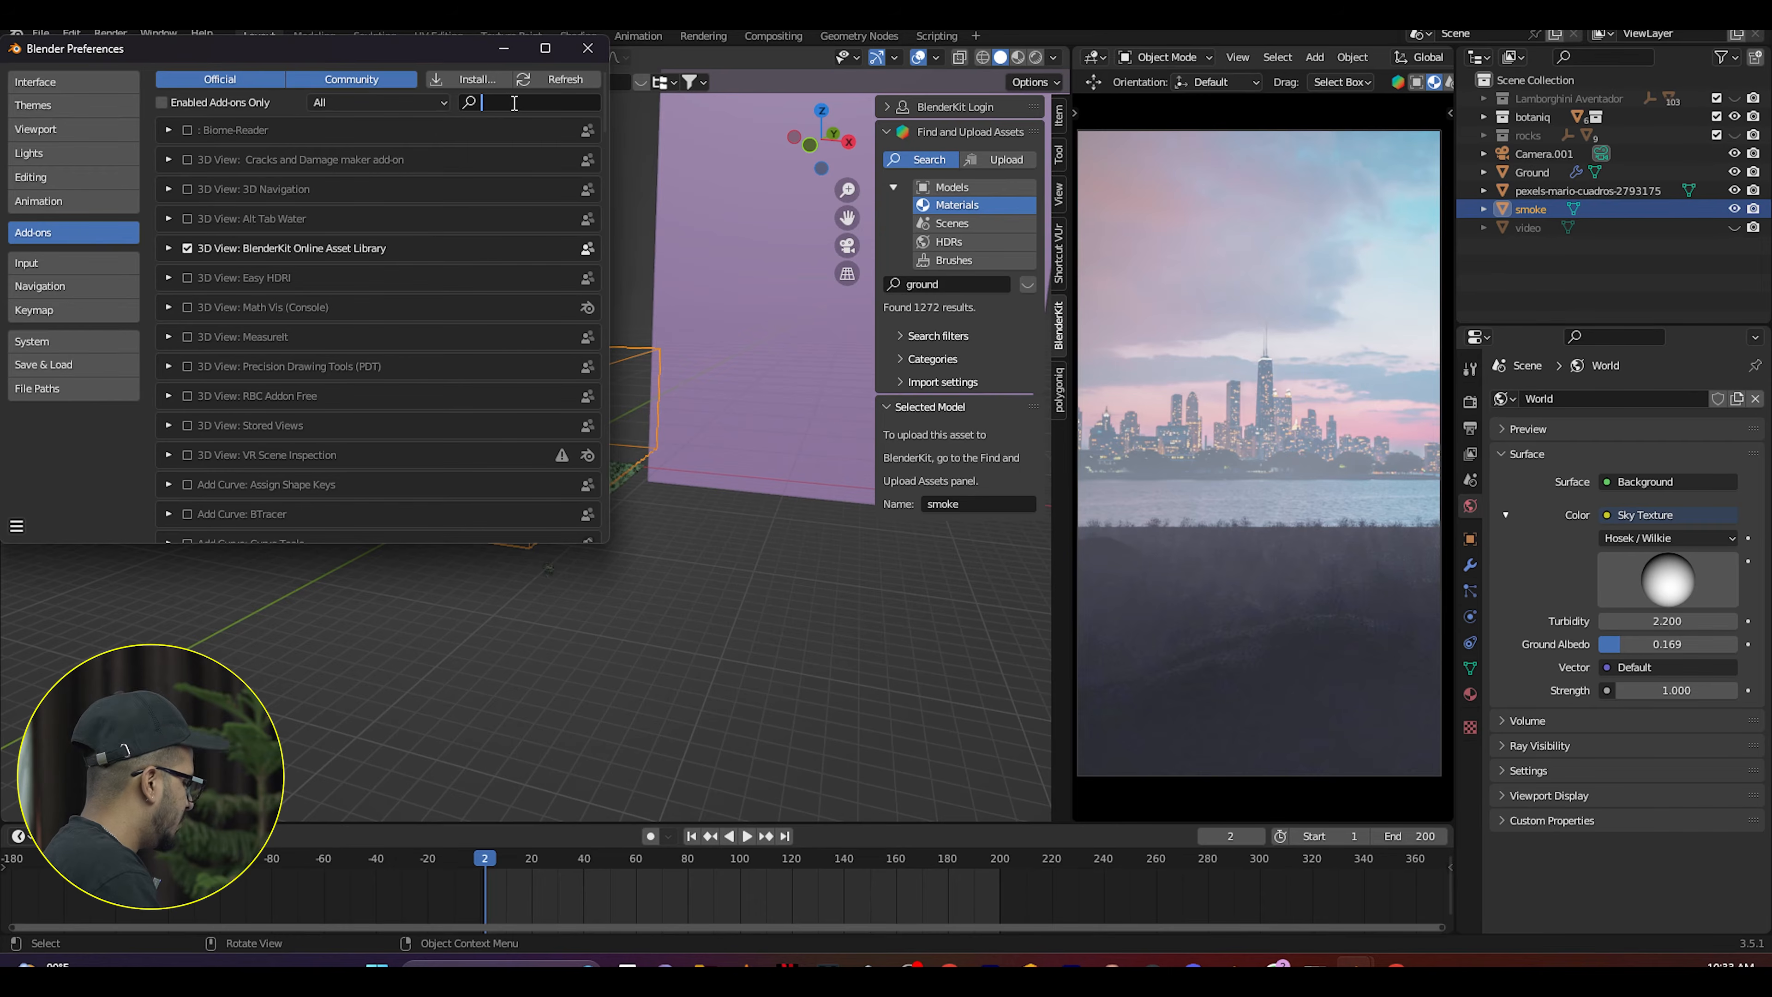
type("imp")
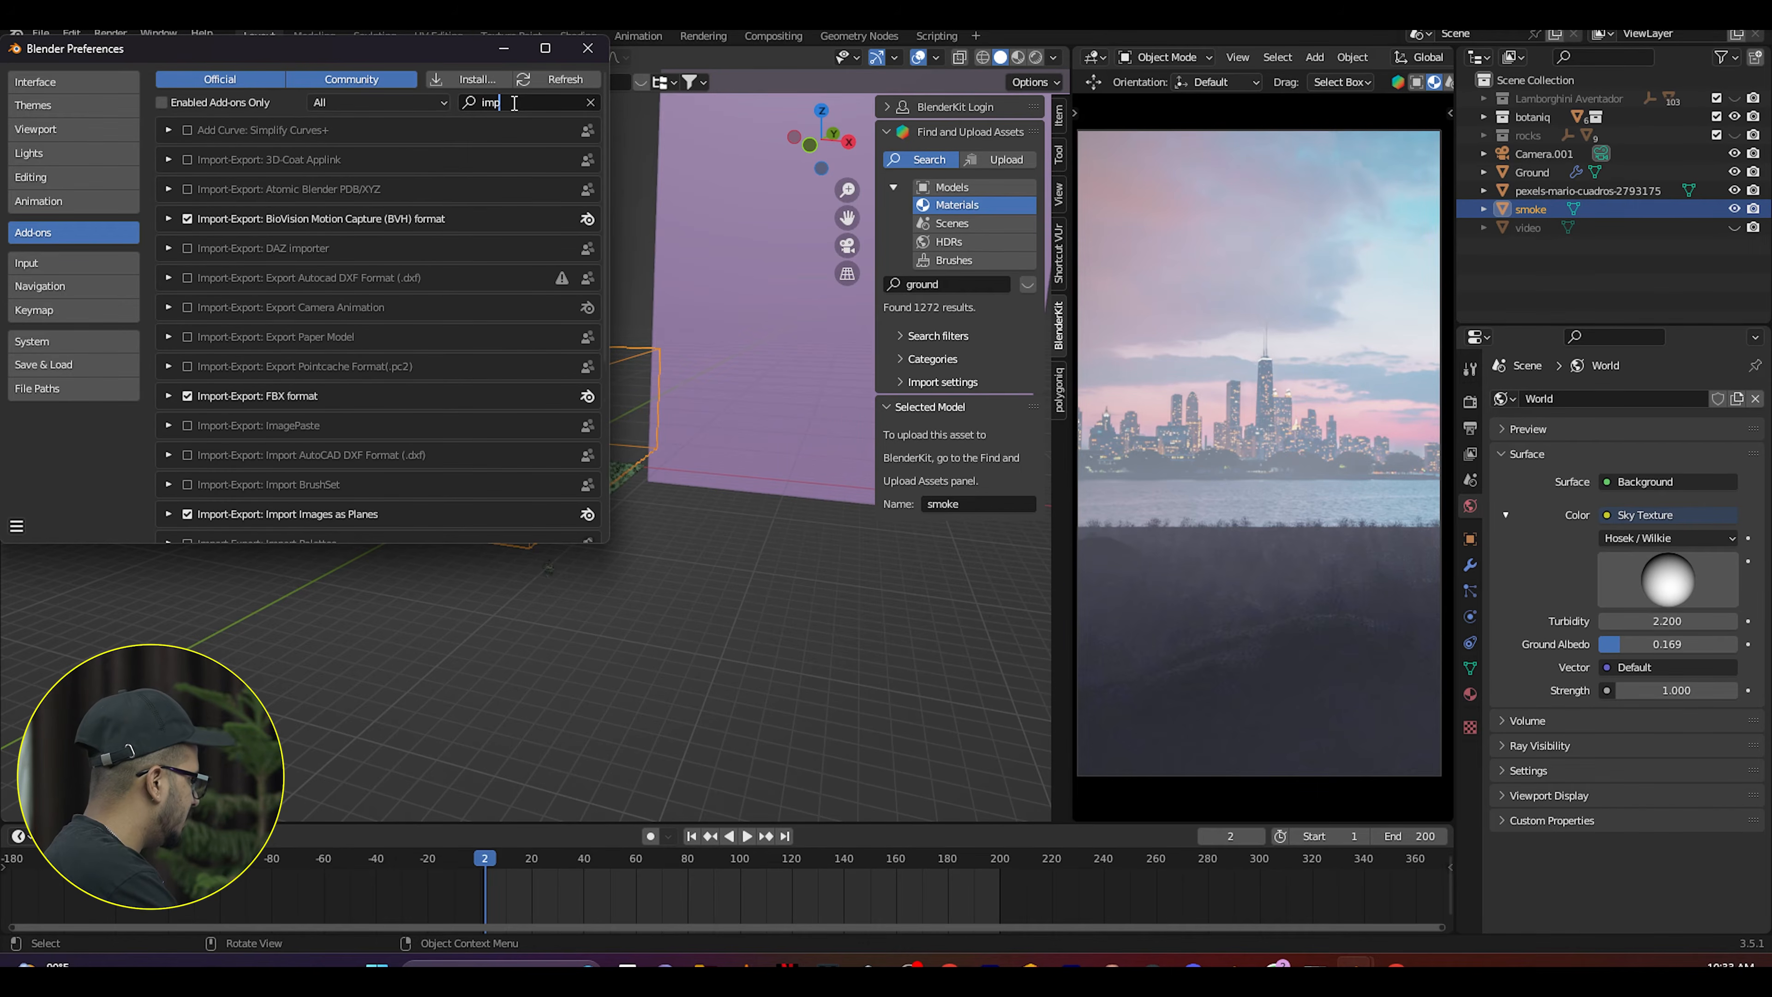
type("ort i")
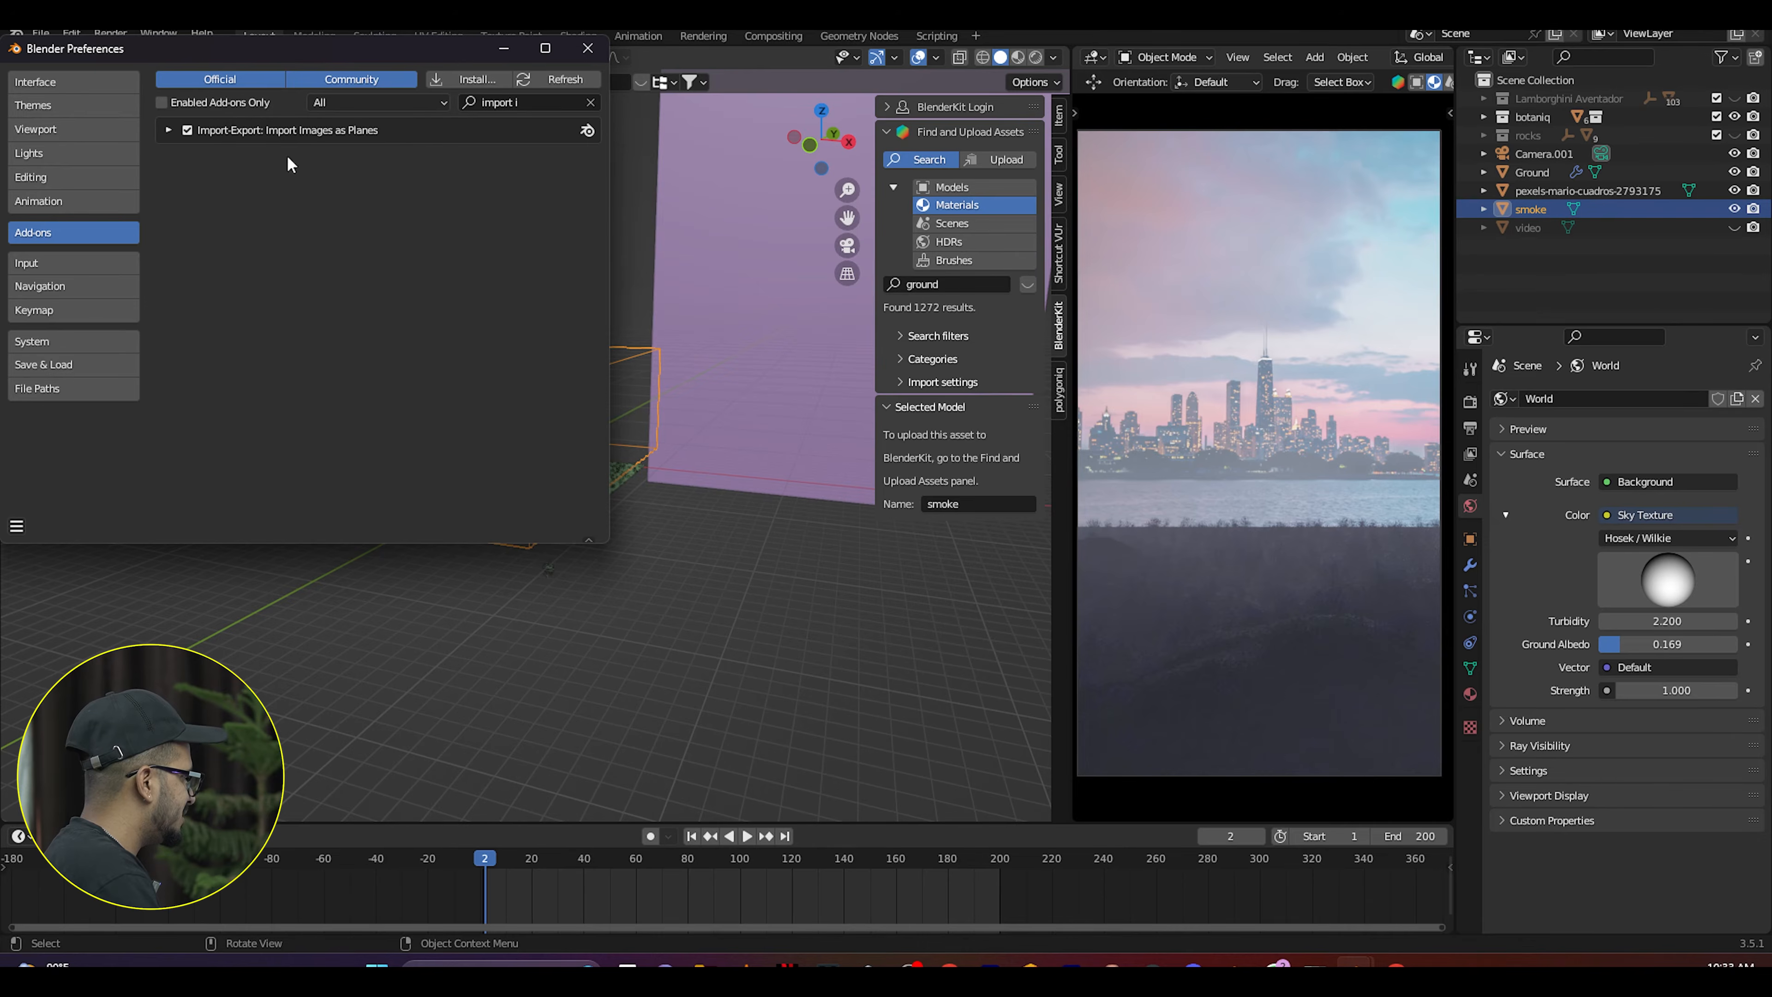
left_click(15, 529)
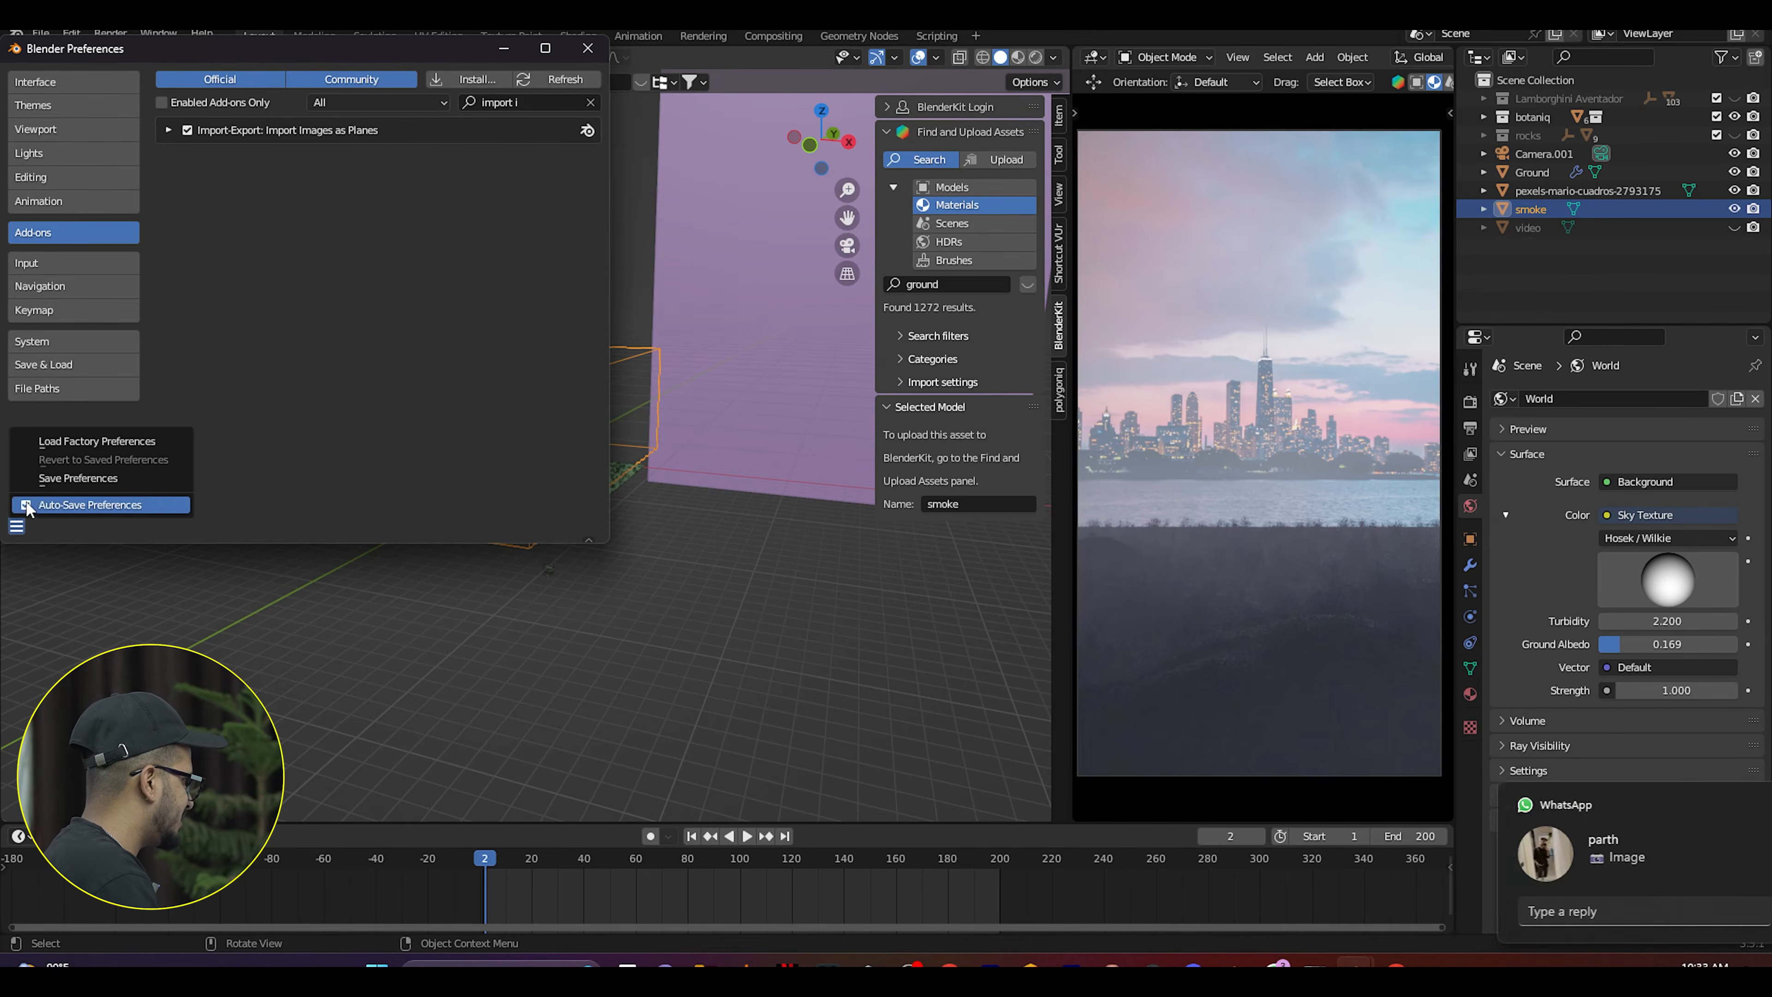
left_click(42, 479)
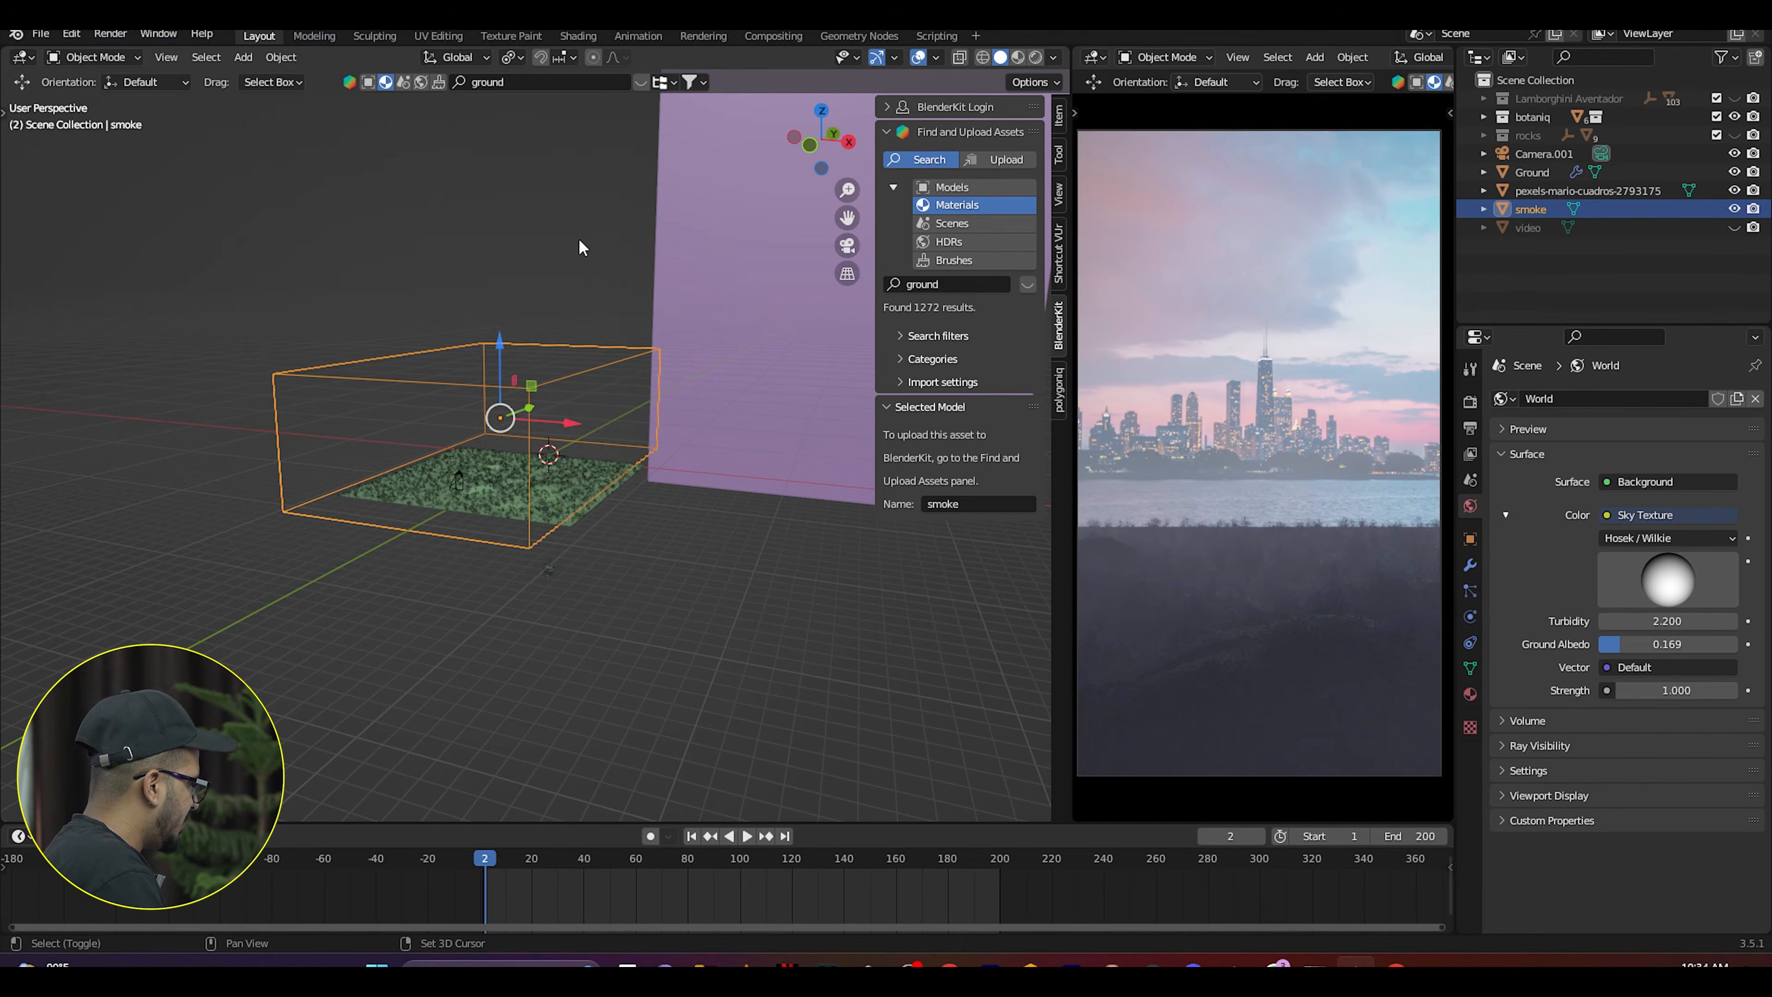
Check the image options for adding objects once more, dismiss them and clear the smoke selection.
key("shift+a")
mouse_move(583, 246)
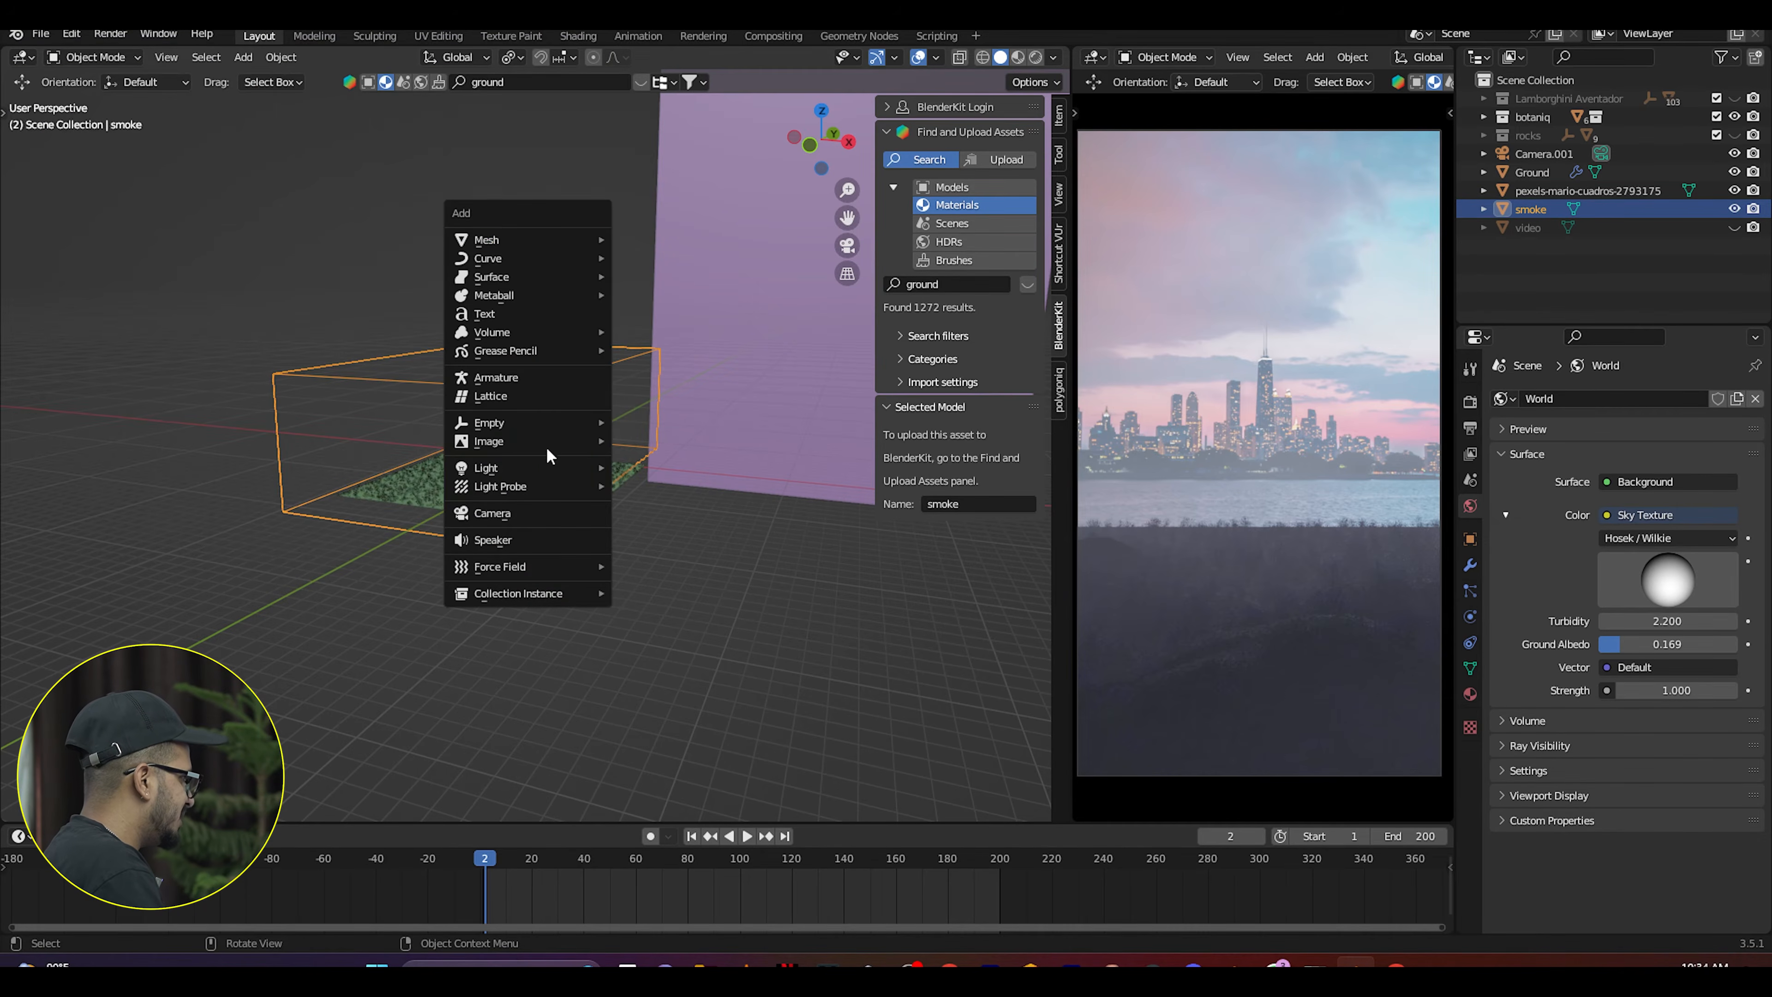
mouse_move(551, 442)
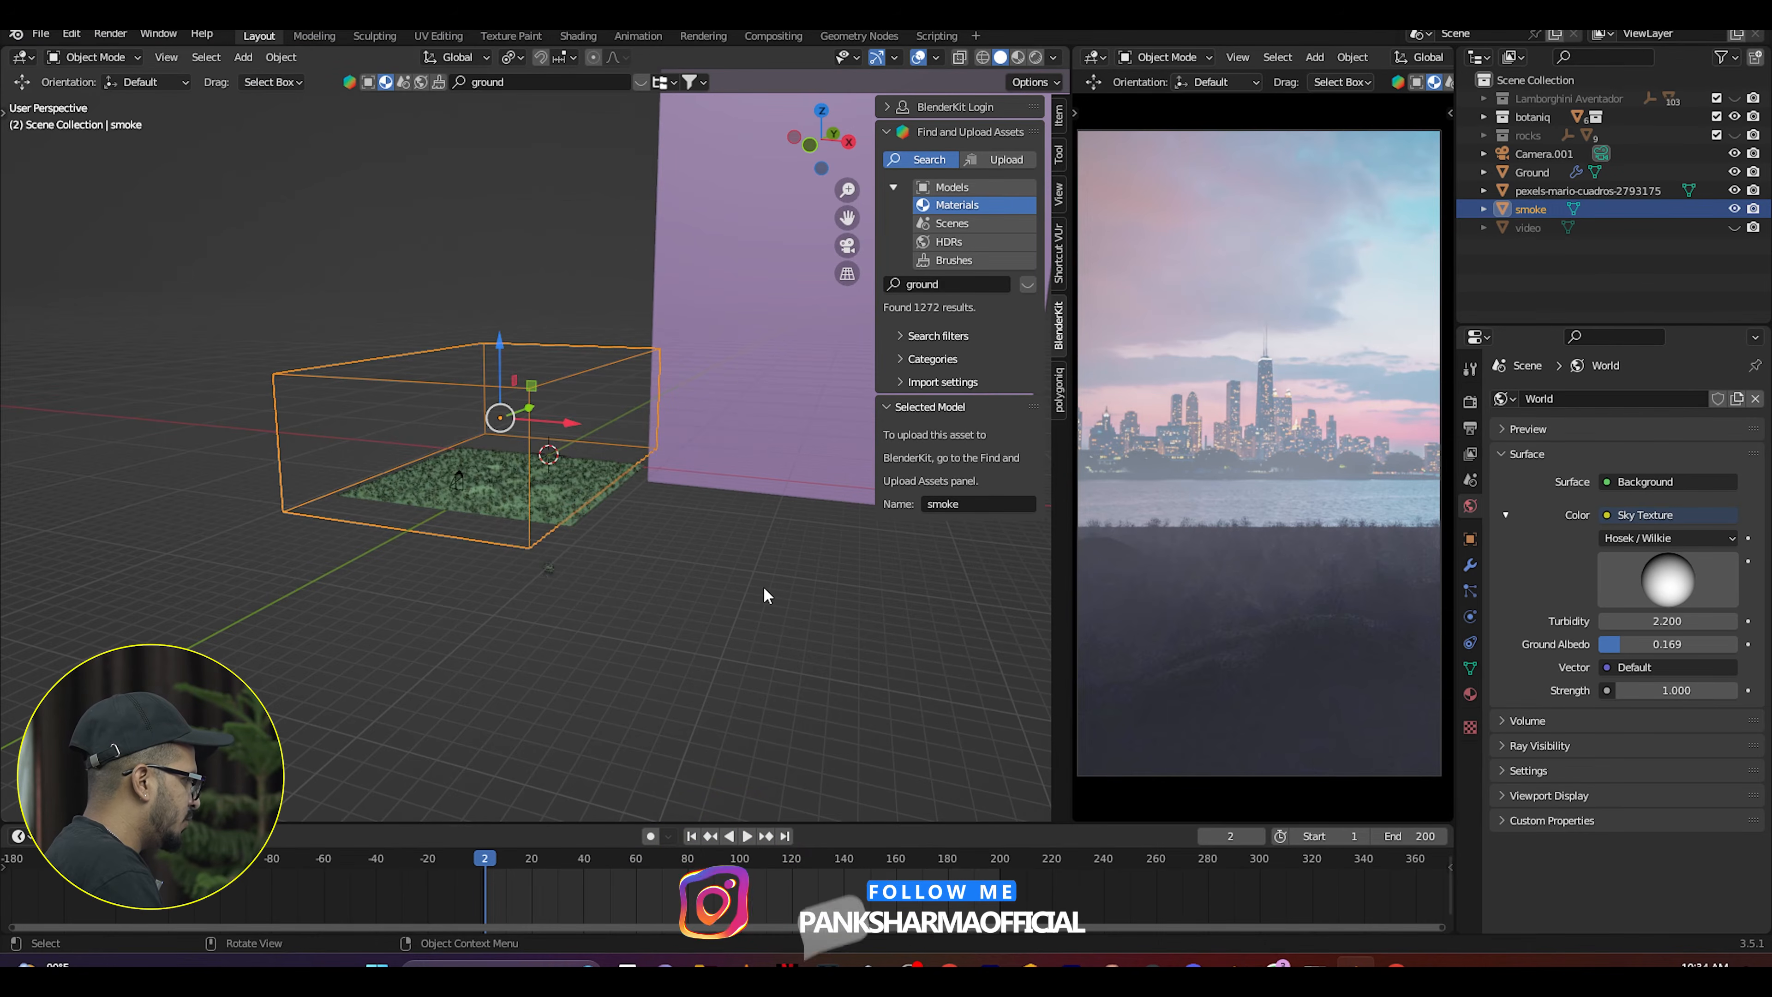
left_click(749, 583)
Hide the sidebar and examine the background image plane's distance and placement relative to the grassy ground from several angles.
scroll(719, 512, "down", 6)
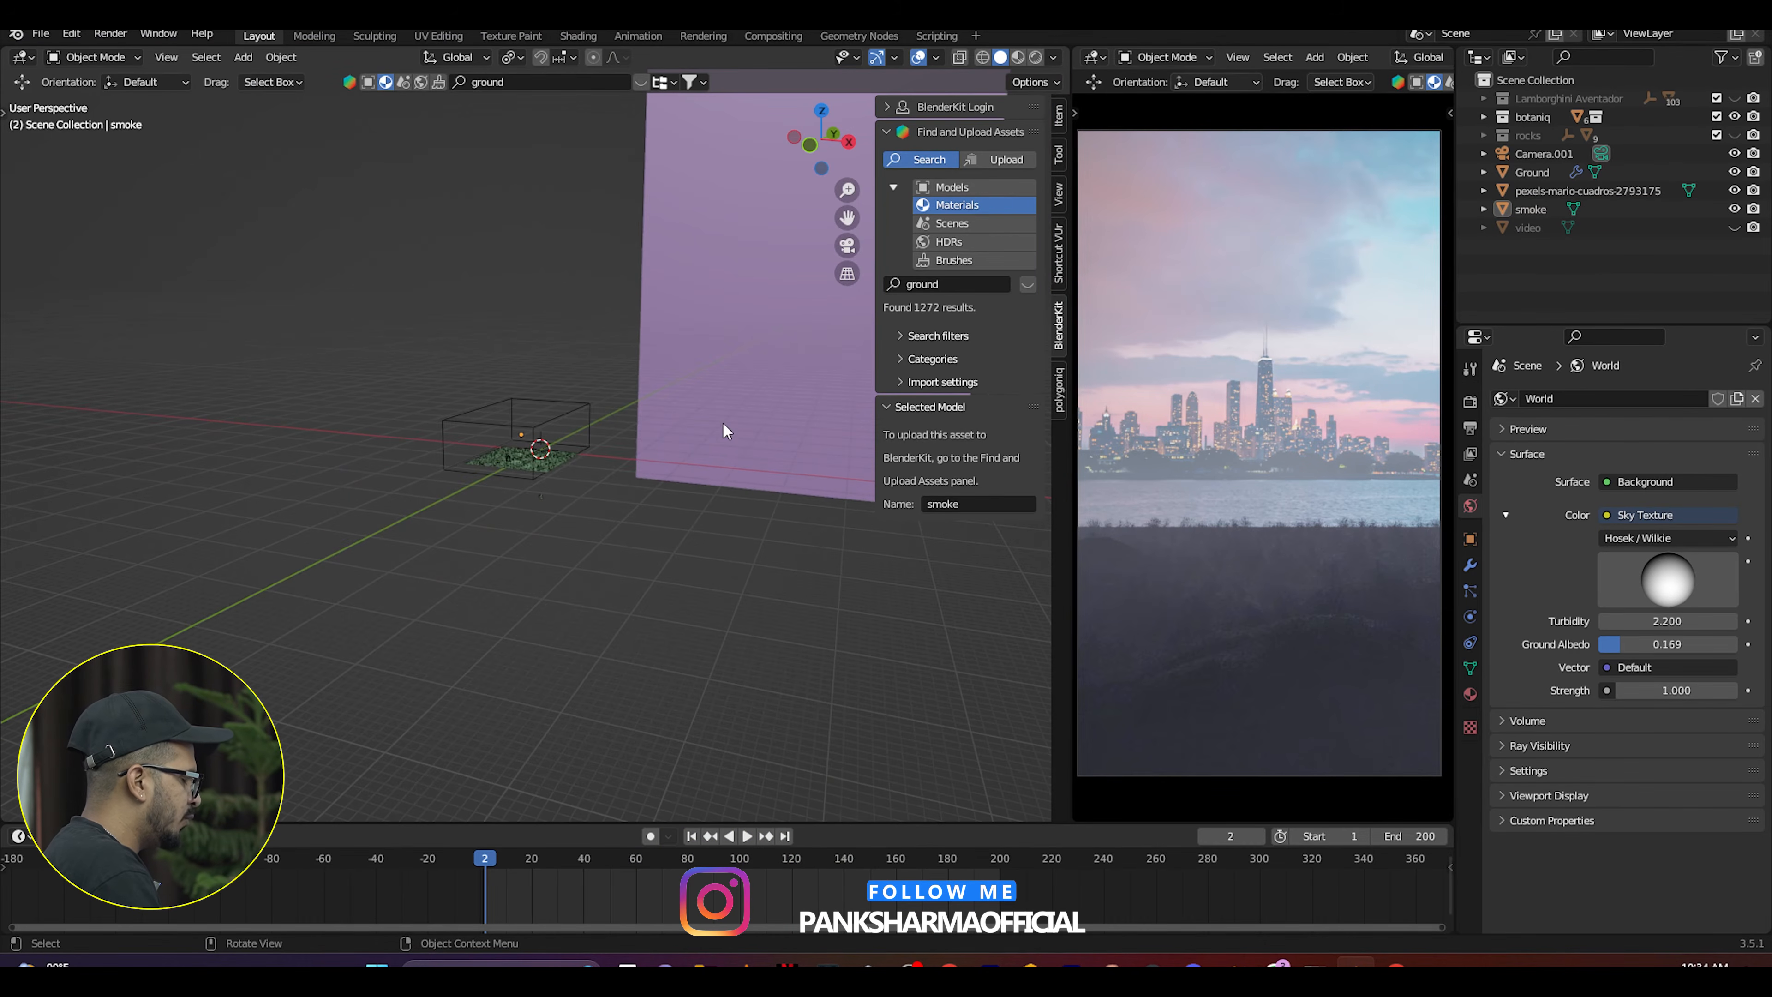
key("n")
middle_click_drag(782, 499, 716, 479)
scroll(631, 478, "up", 2)
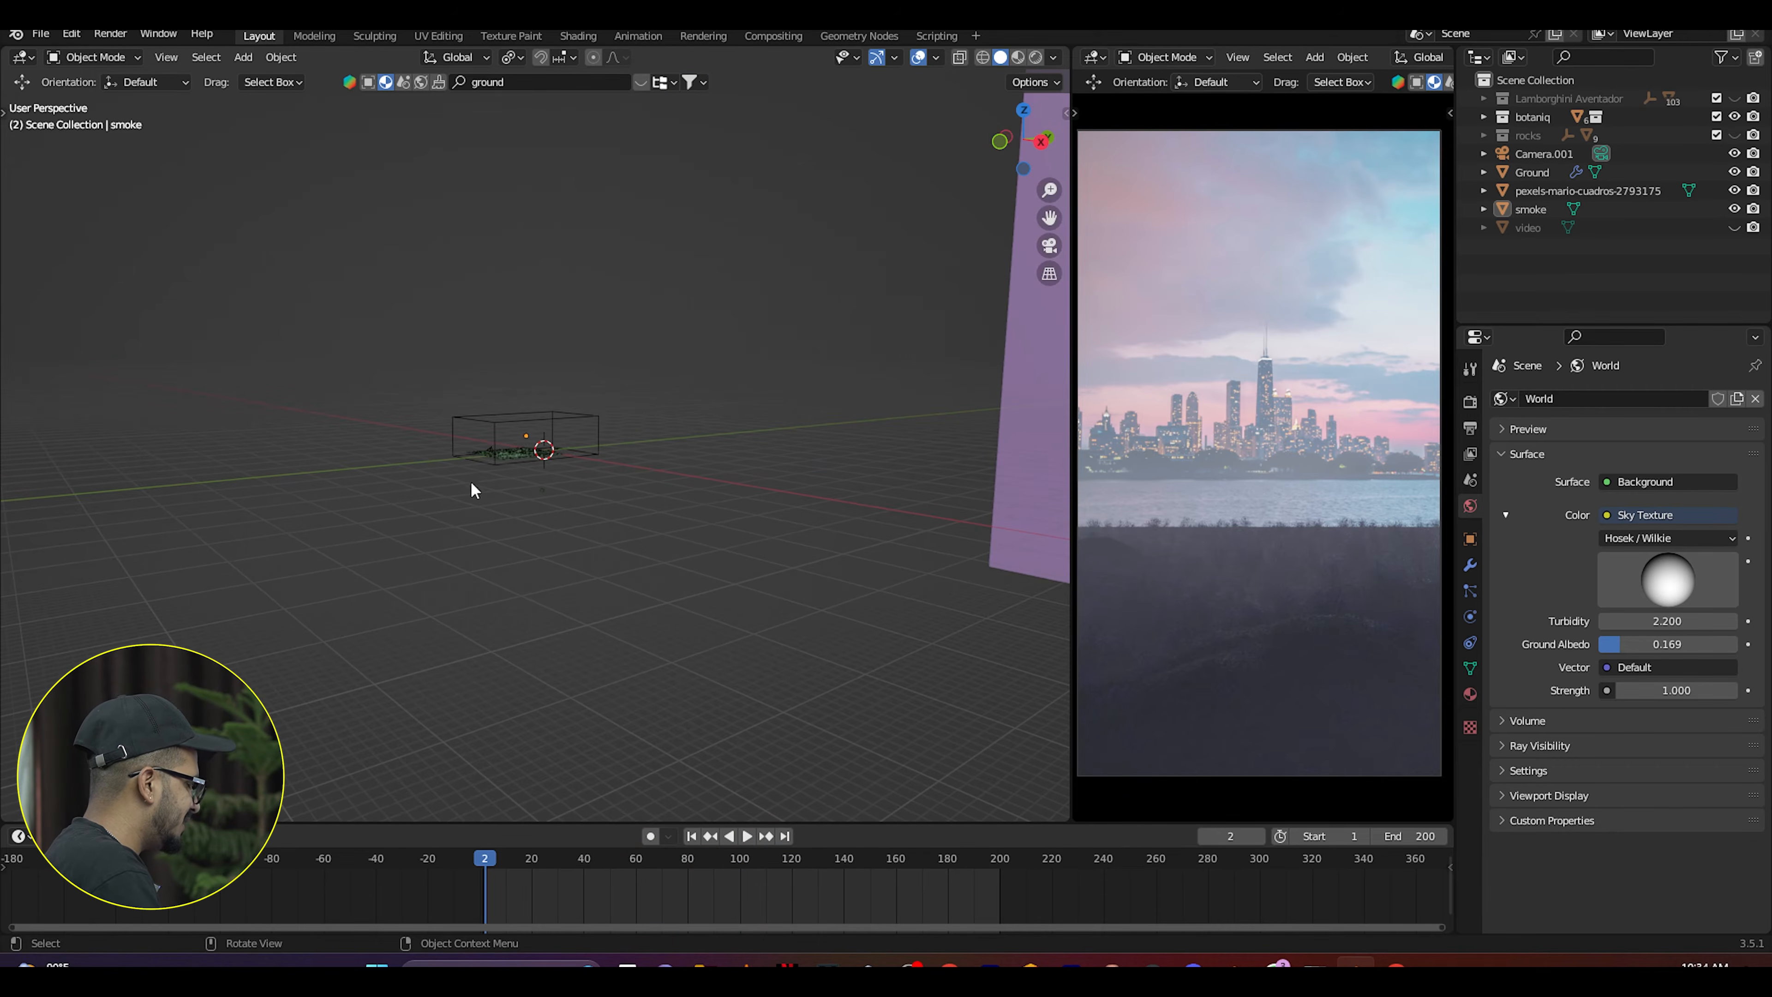
scroll(709, 516, "down", 5)
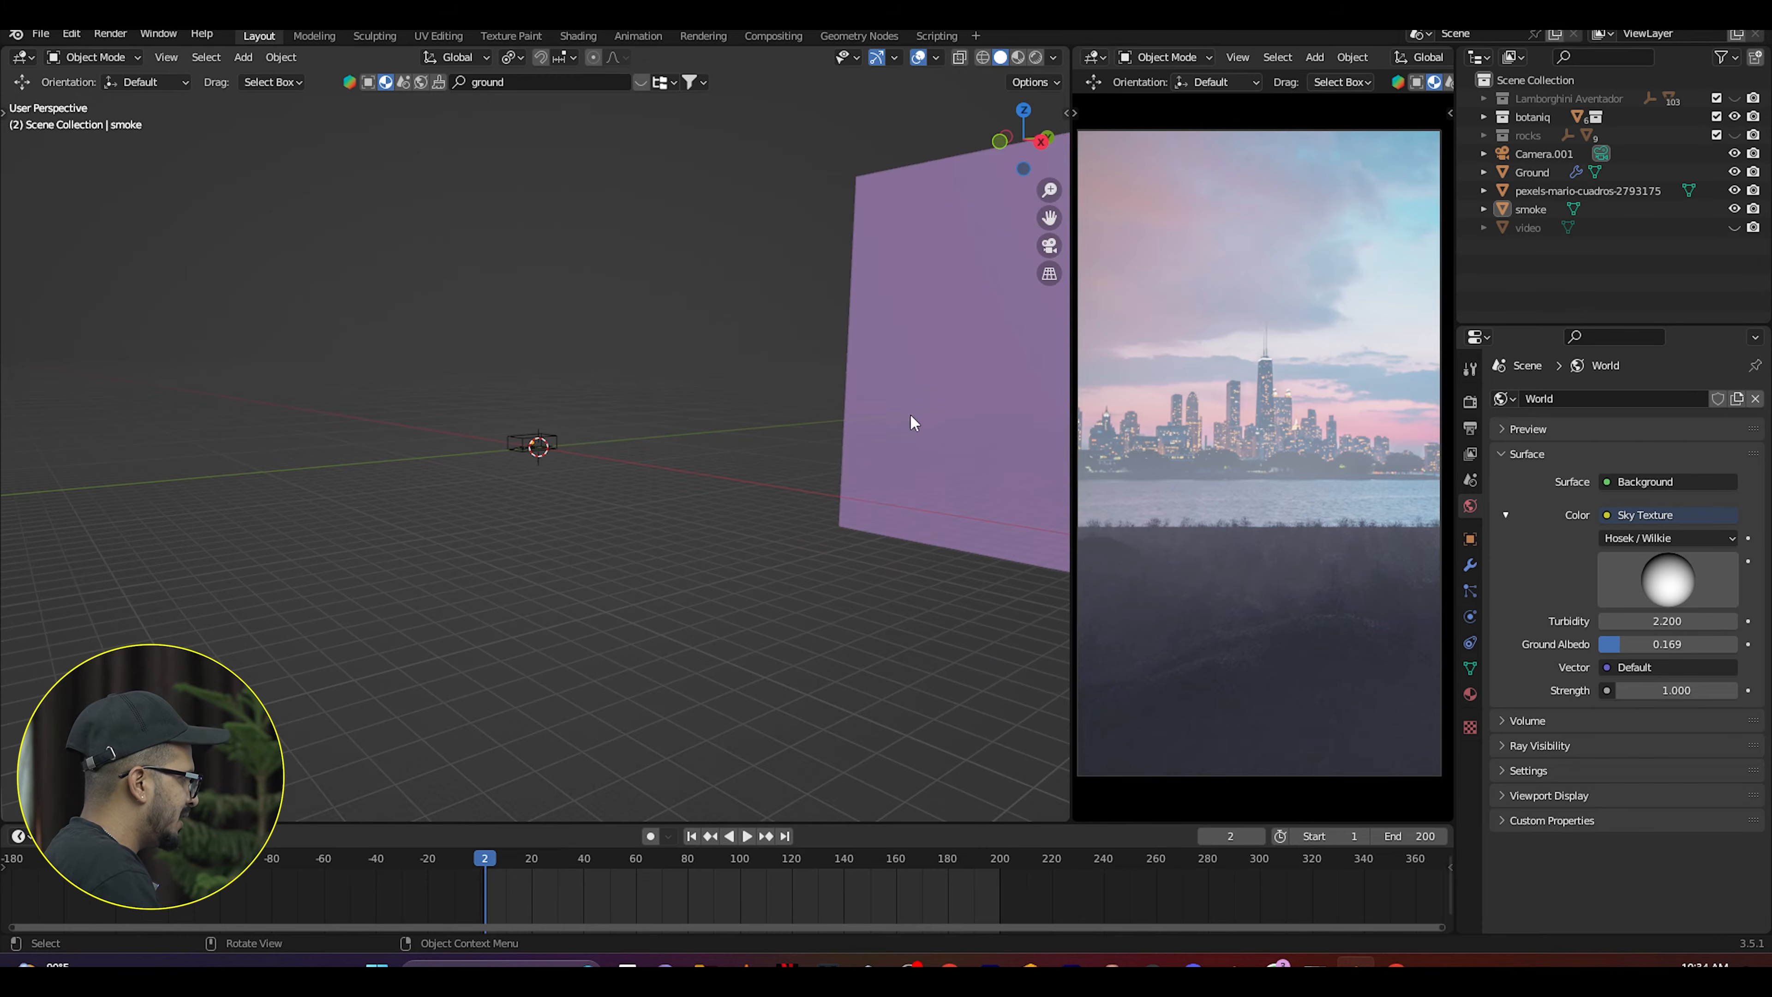
scroll(621, 417, "up", 4)
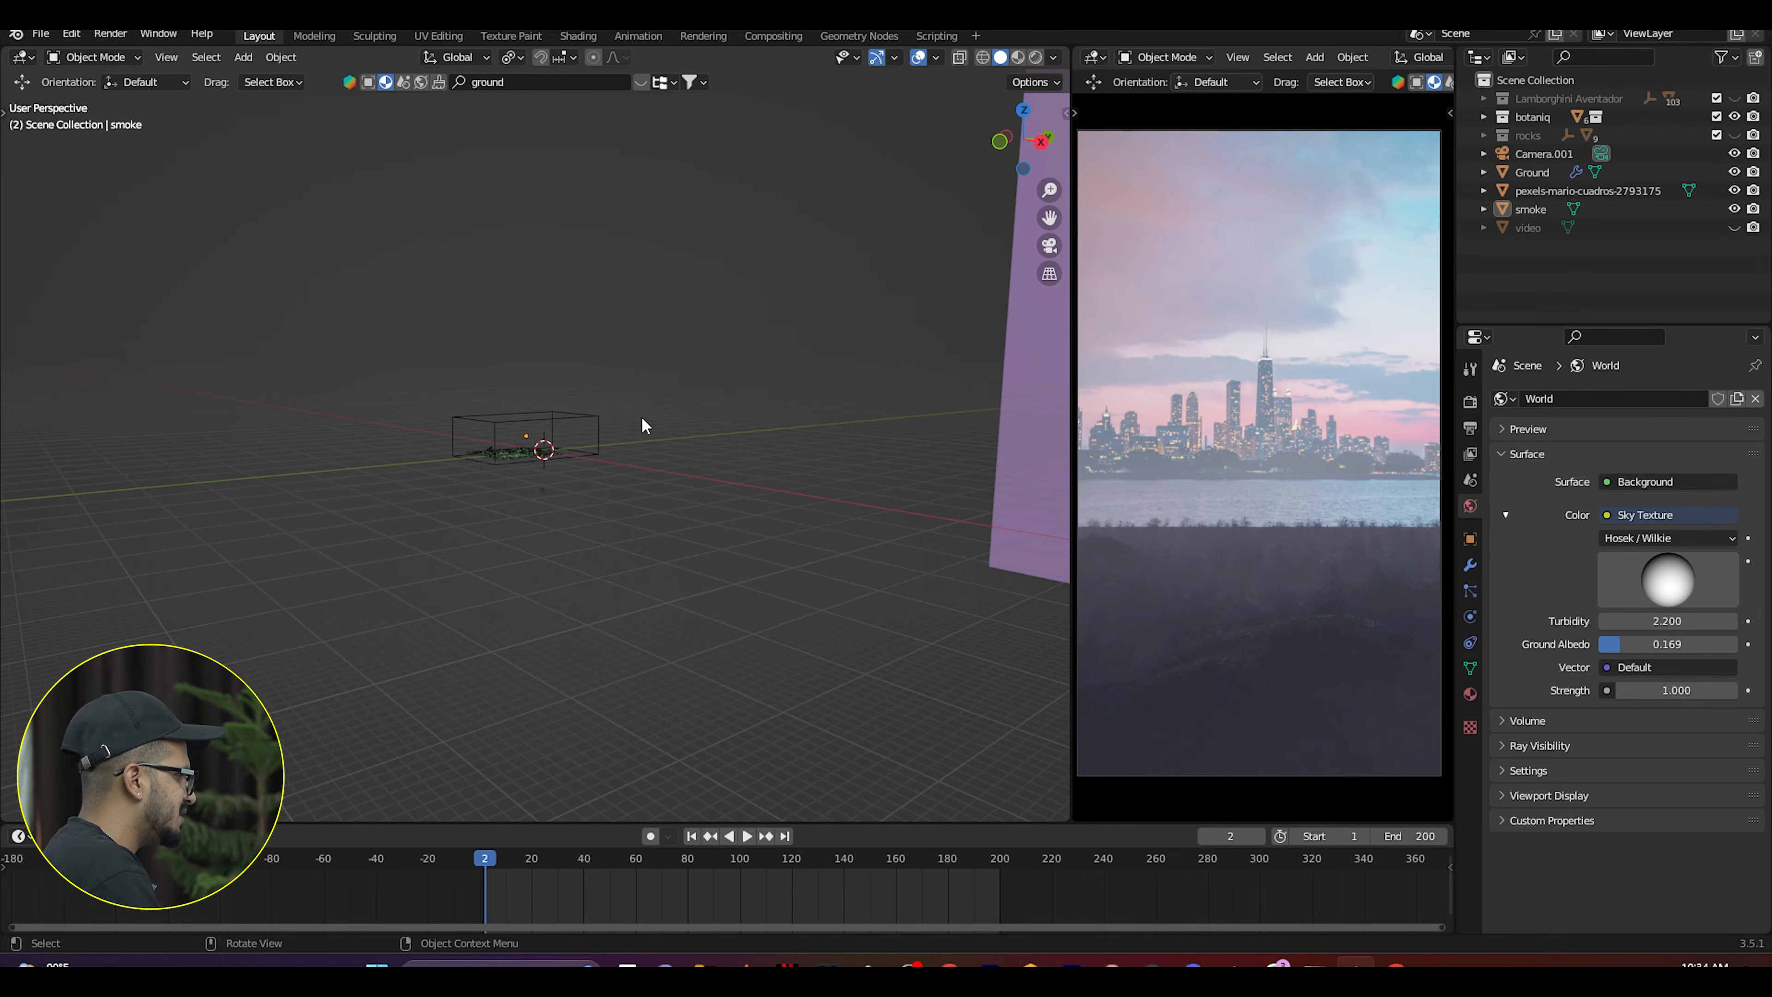
middle_click_drag(713, 469, 771, 514)
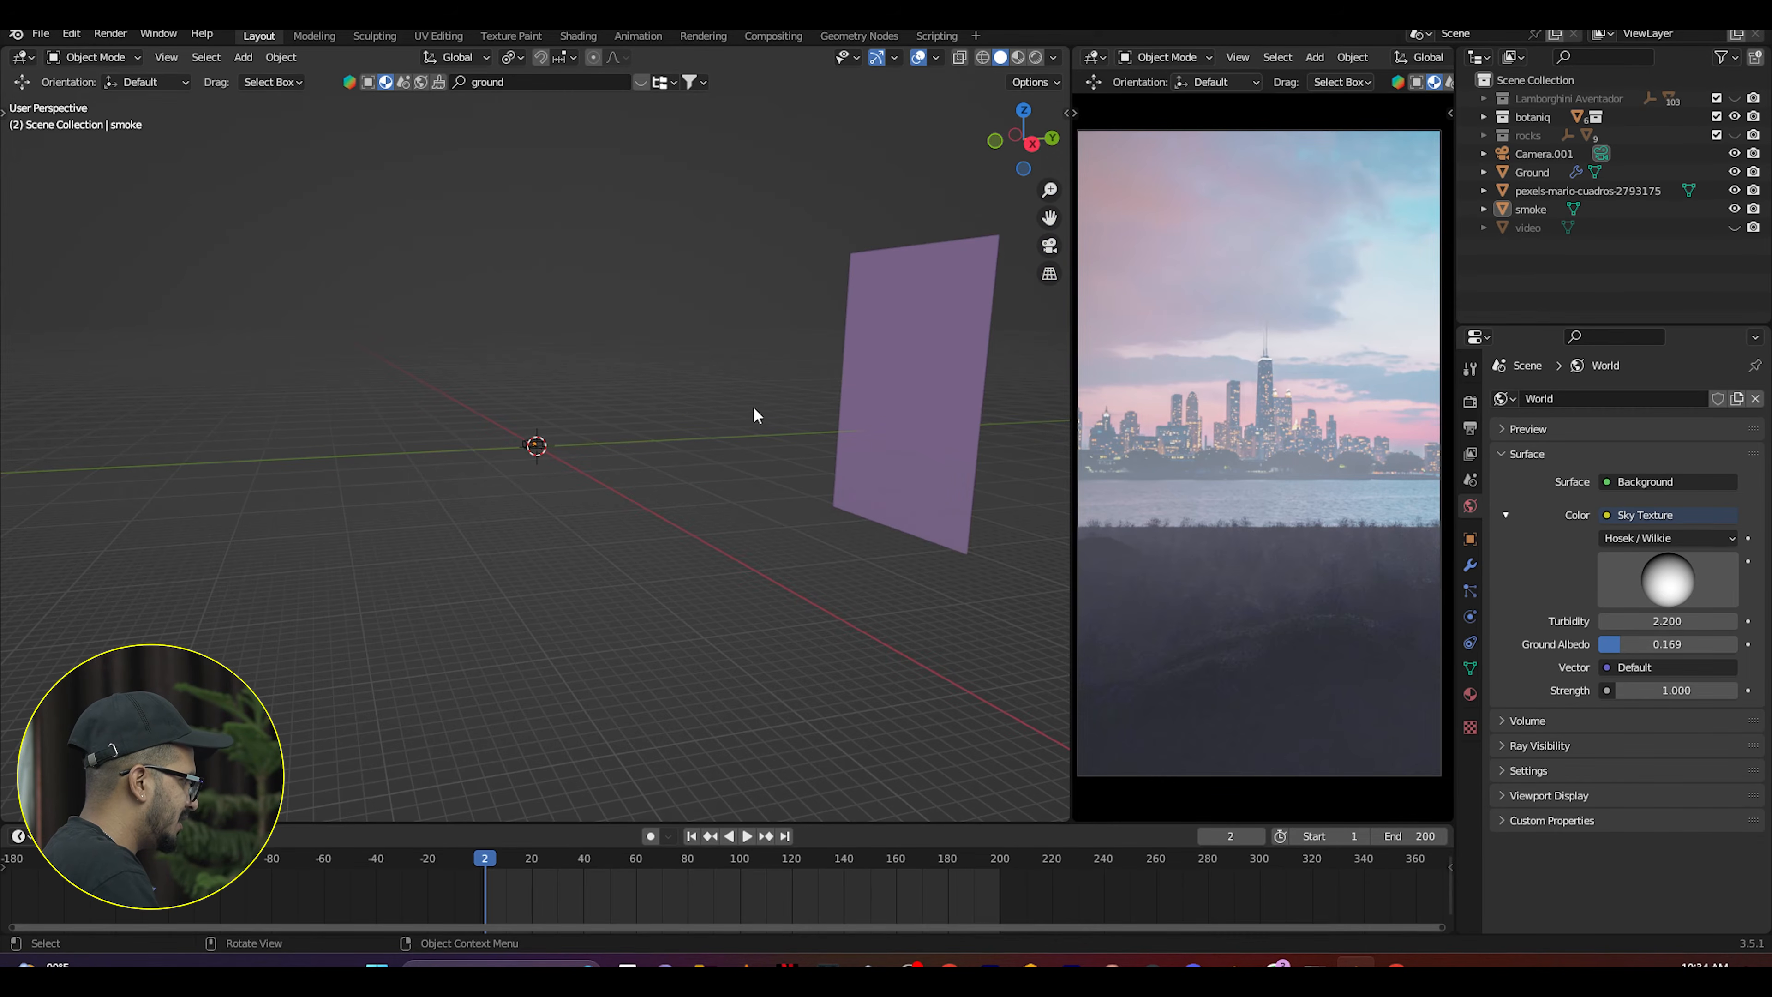
scroll(654, 466, "up", 15)
middle_click_drag(648, 461, 735, 550)
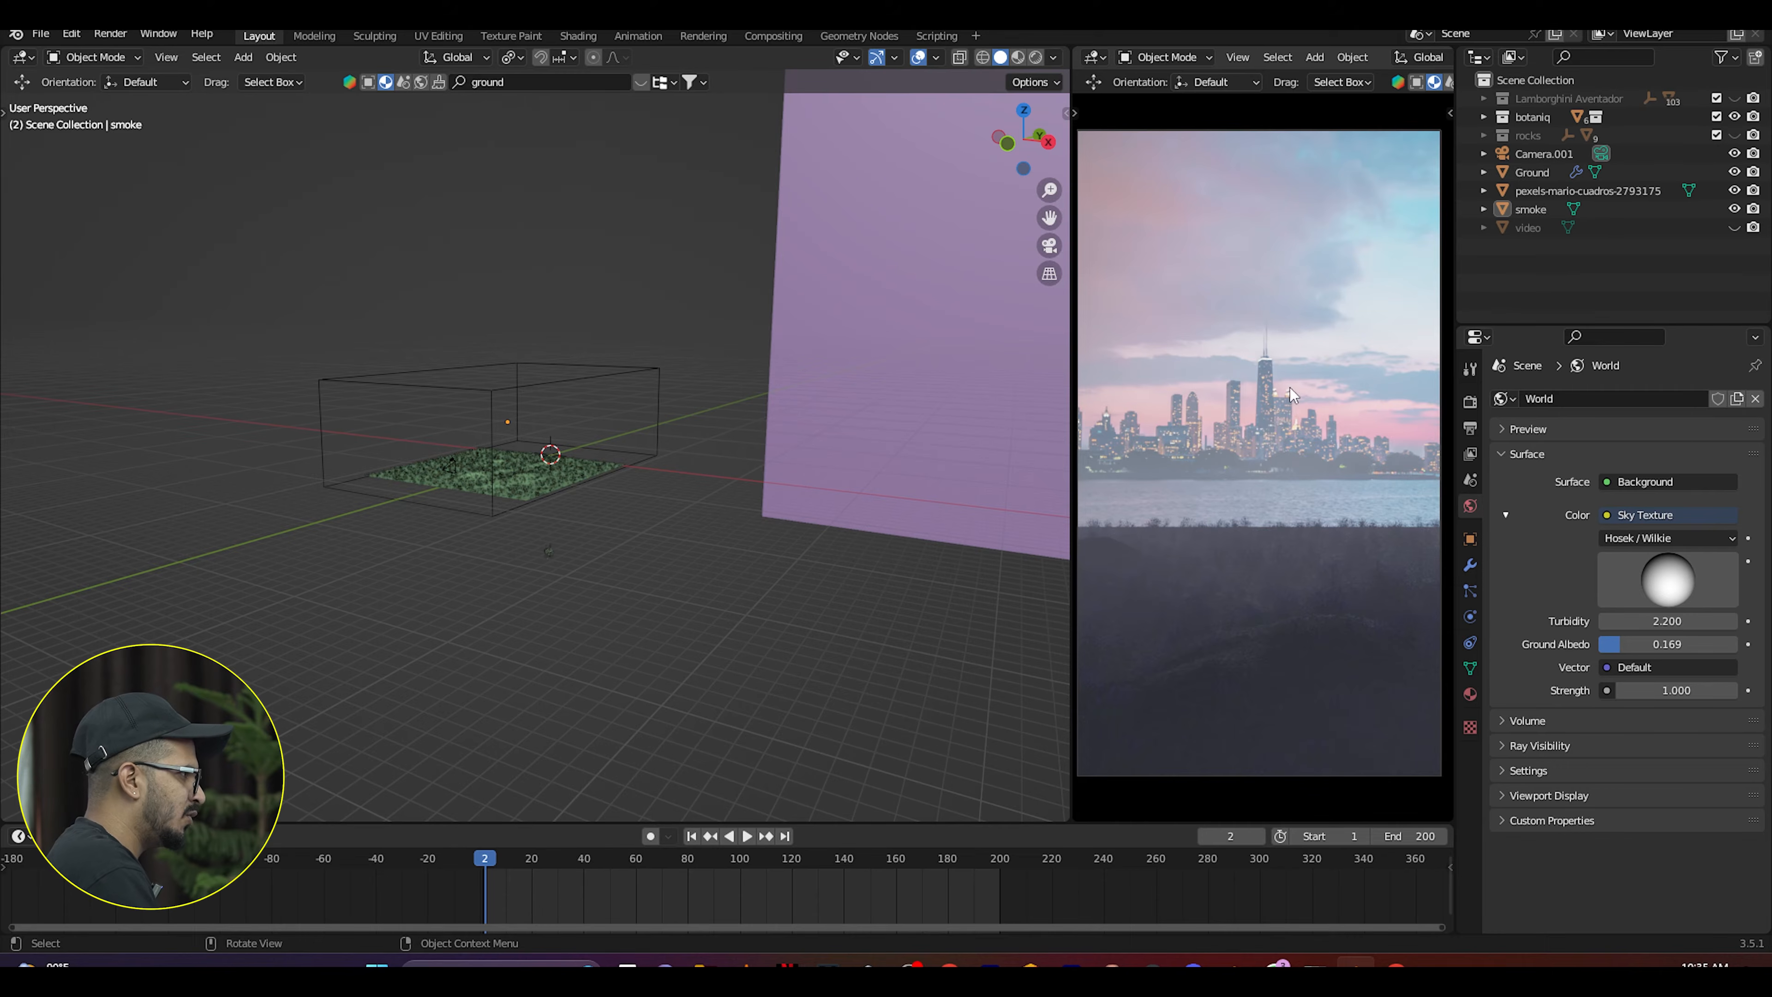
Unhide the rocks collection and inspect the rocks arranged on the grassy ground up close.
left_click(1735, 135)
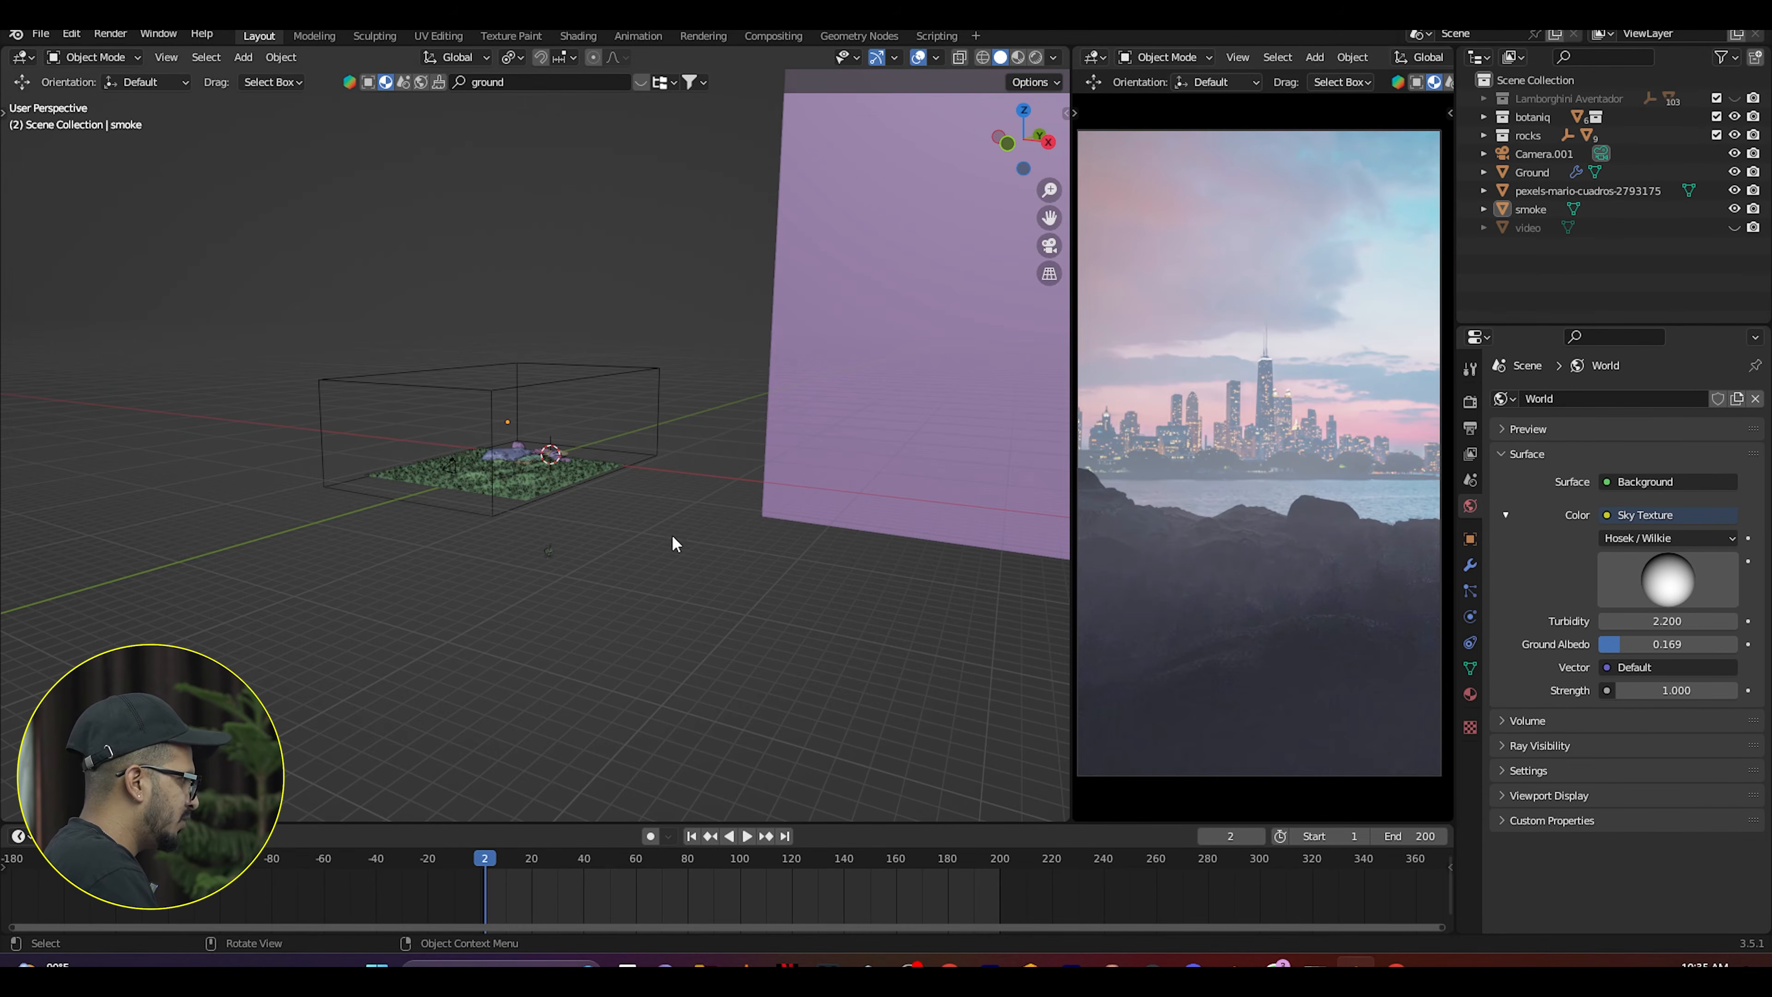
scroll(564, 539, "up", 8)
middle_click_drag(564, 539, 422, 597)
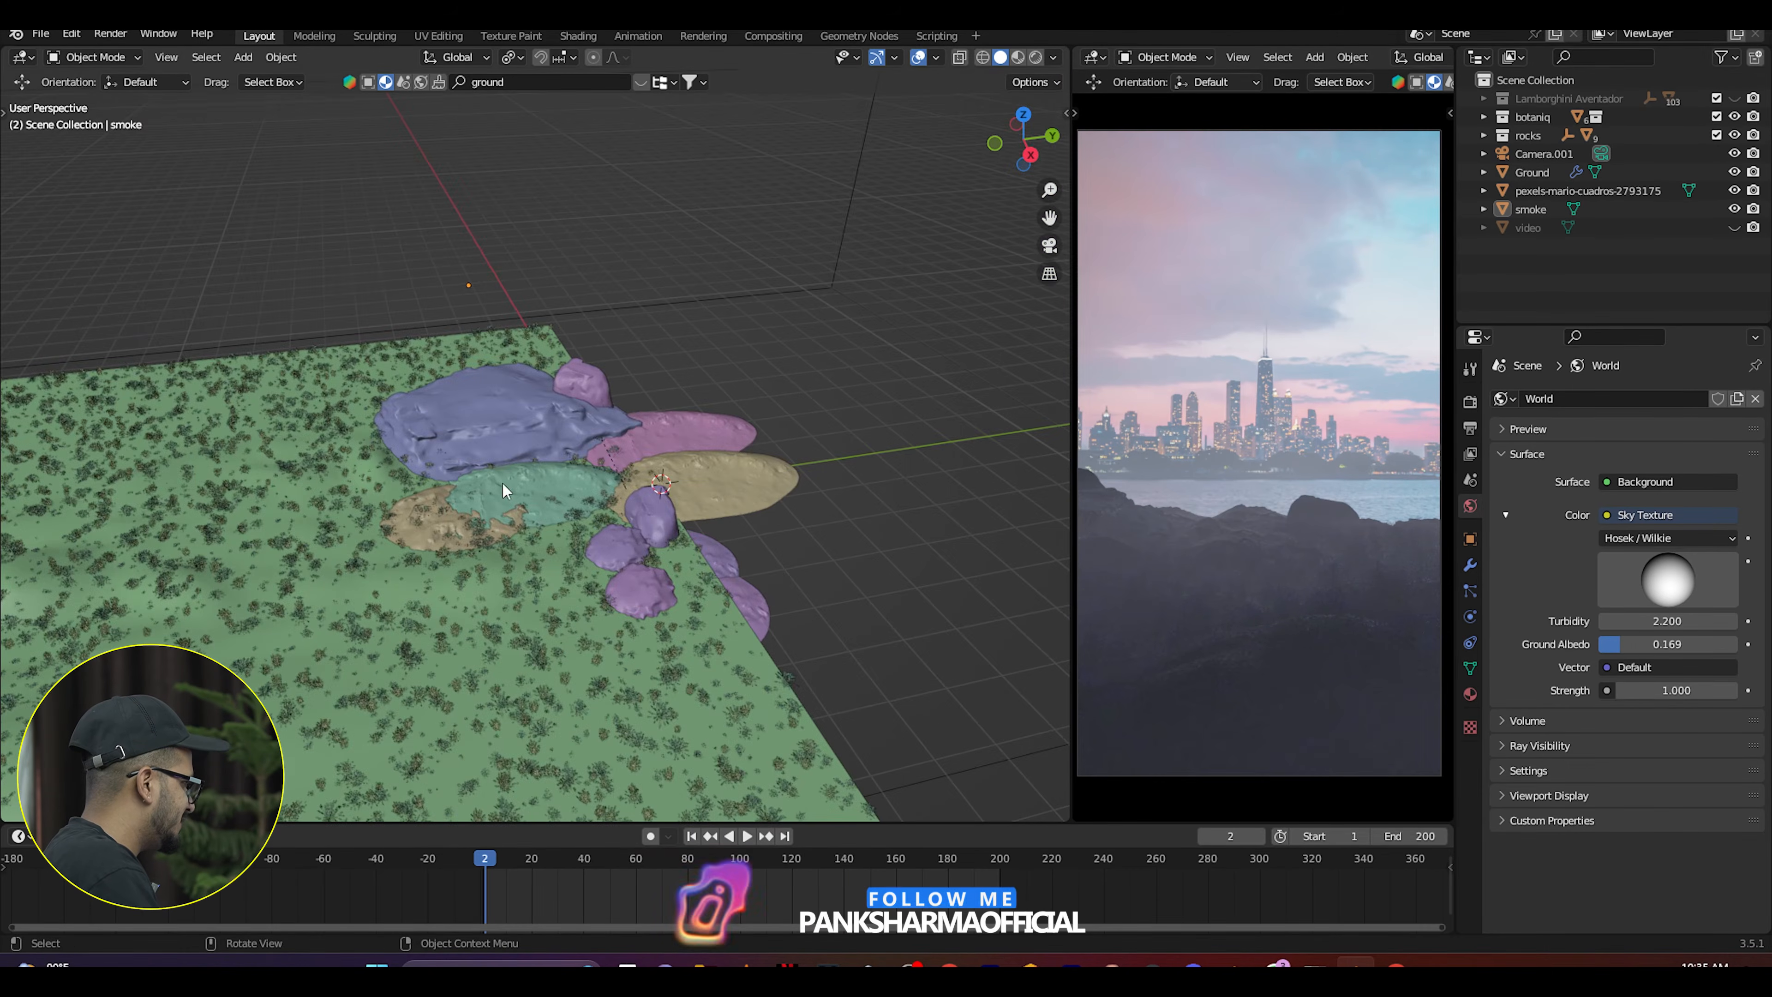
scroll(506, 491, "up", 3)
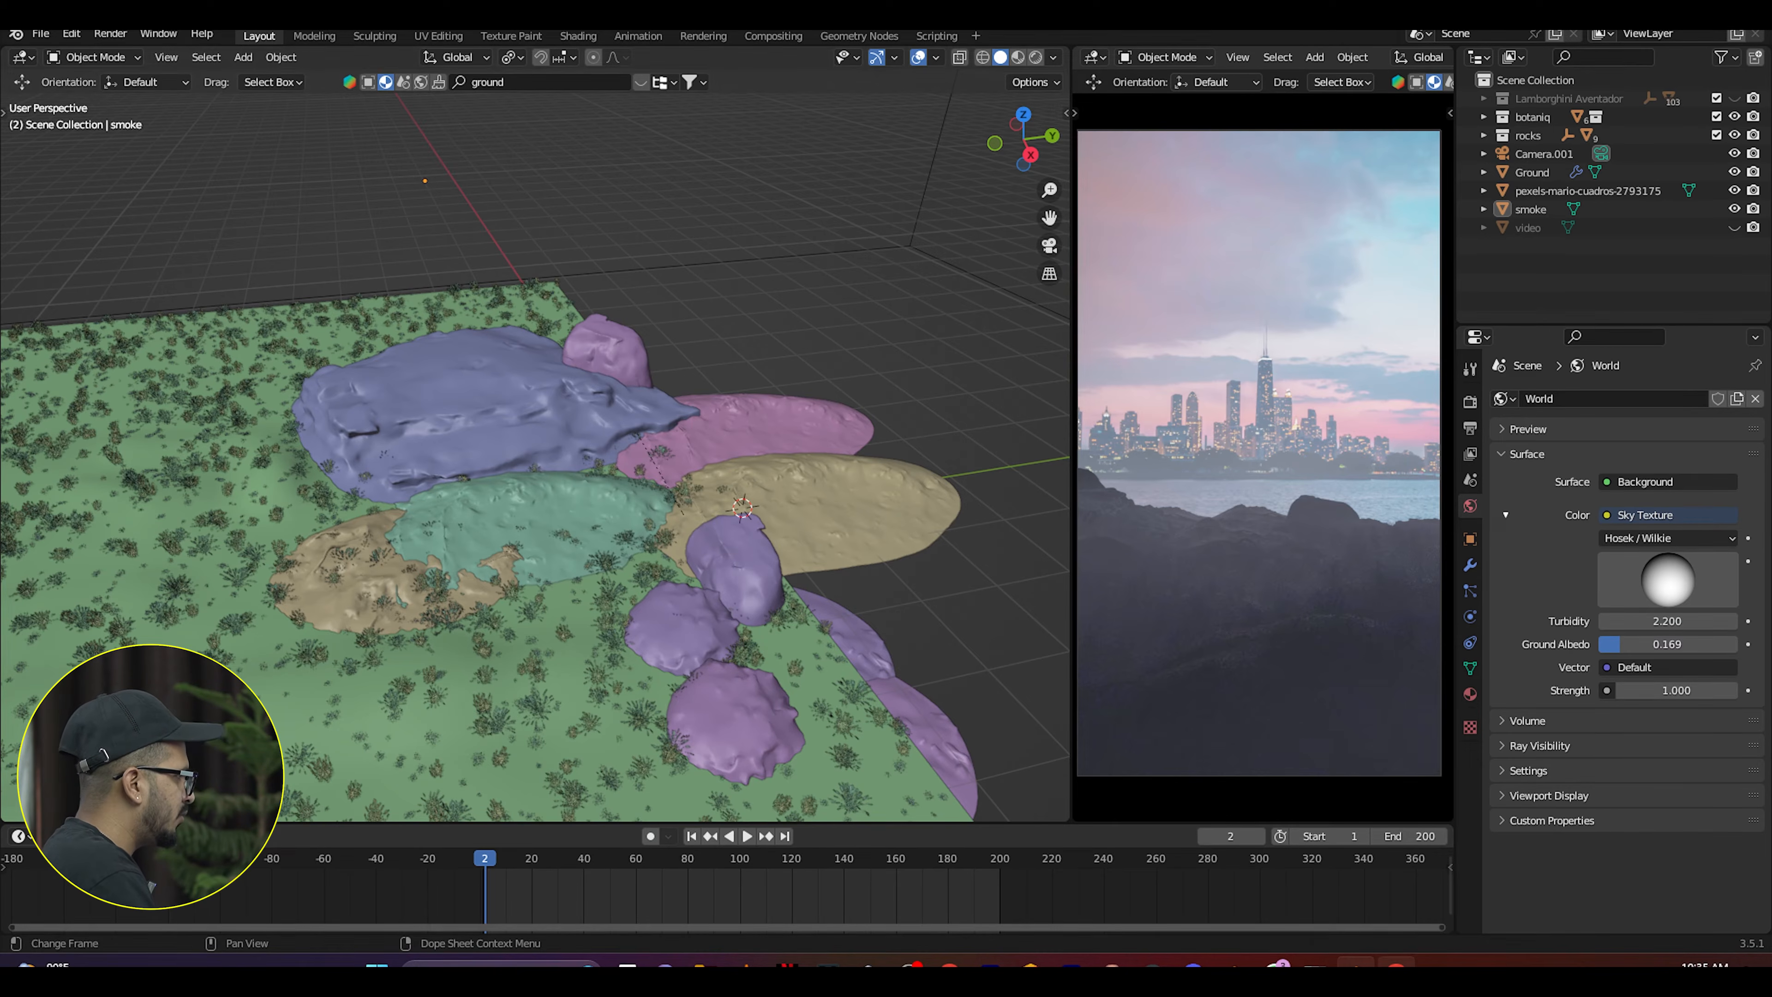
Switch to the Quixel Megascans page and check the download resolutions offered for the Mossy Forest Roots asset.
left_click(1395, 966)
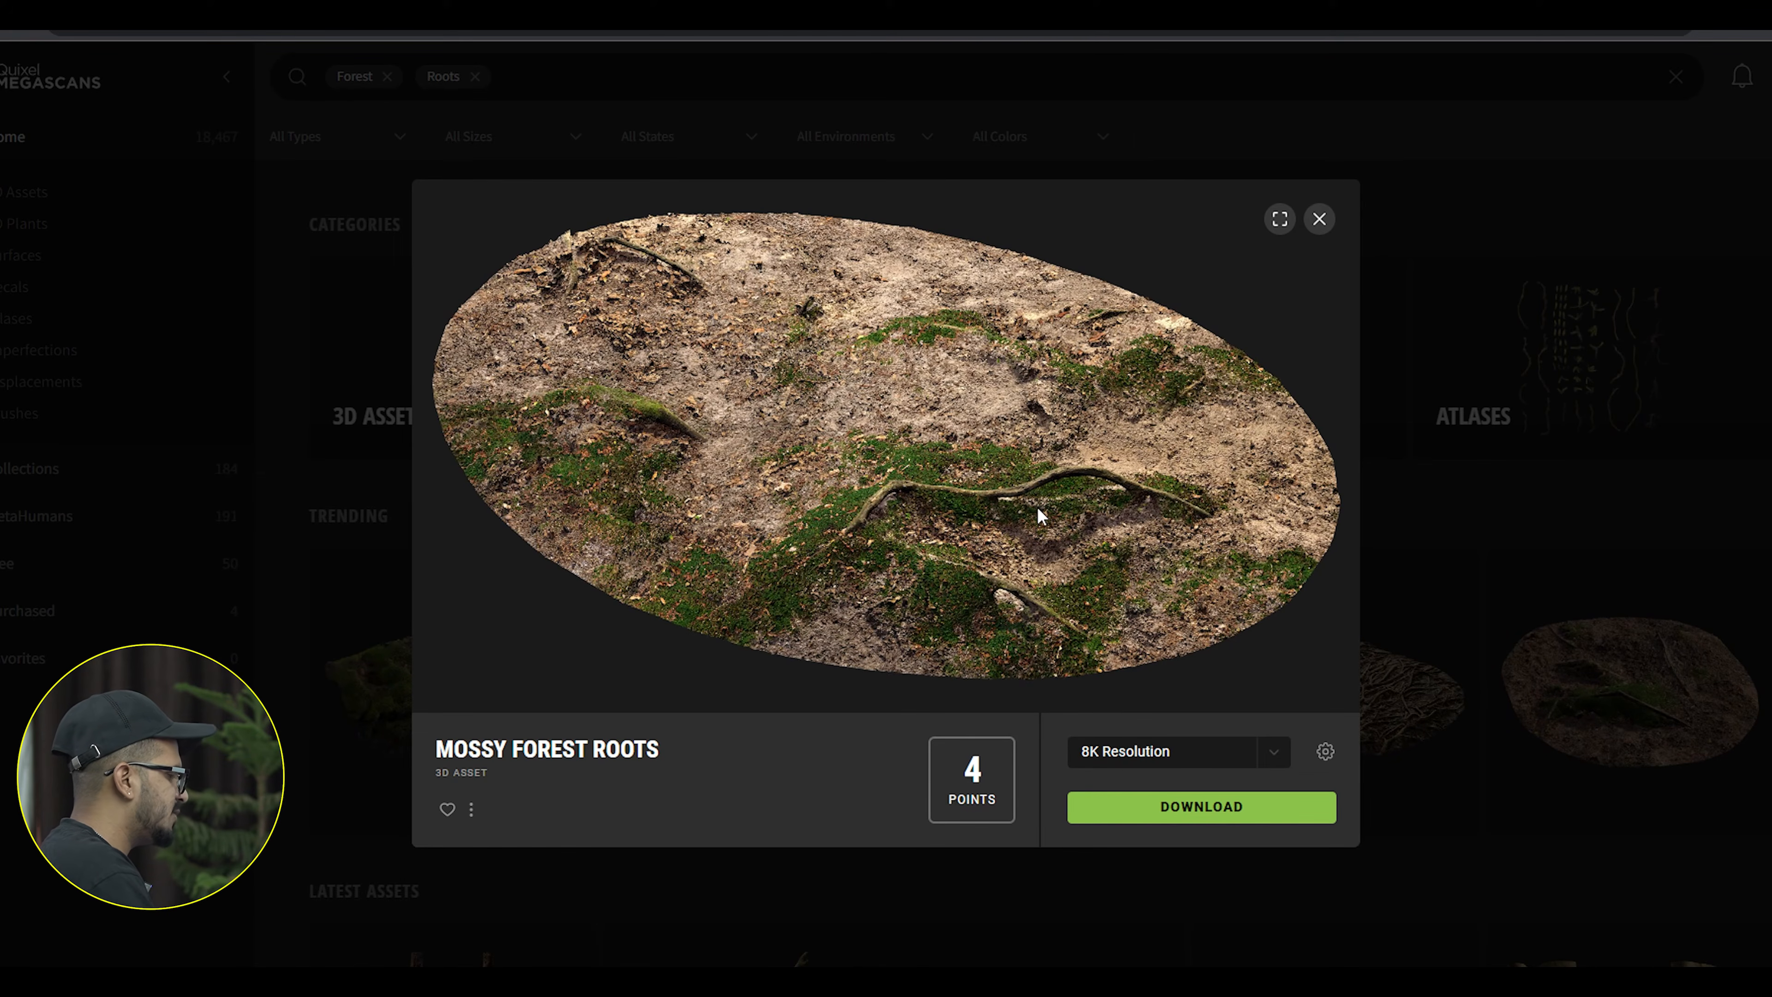
left_click(1114, 754)
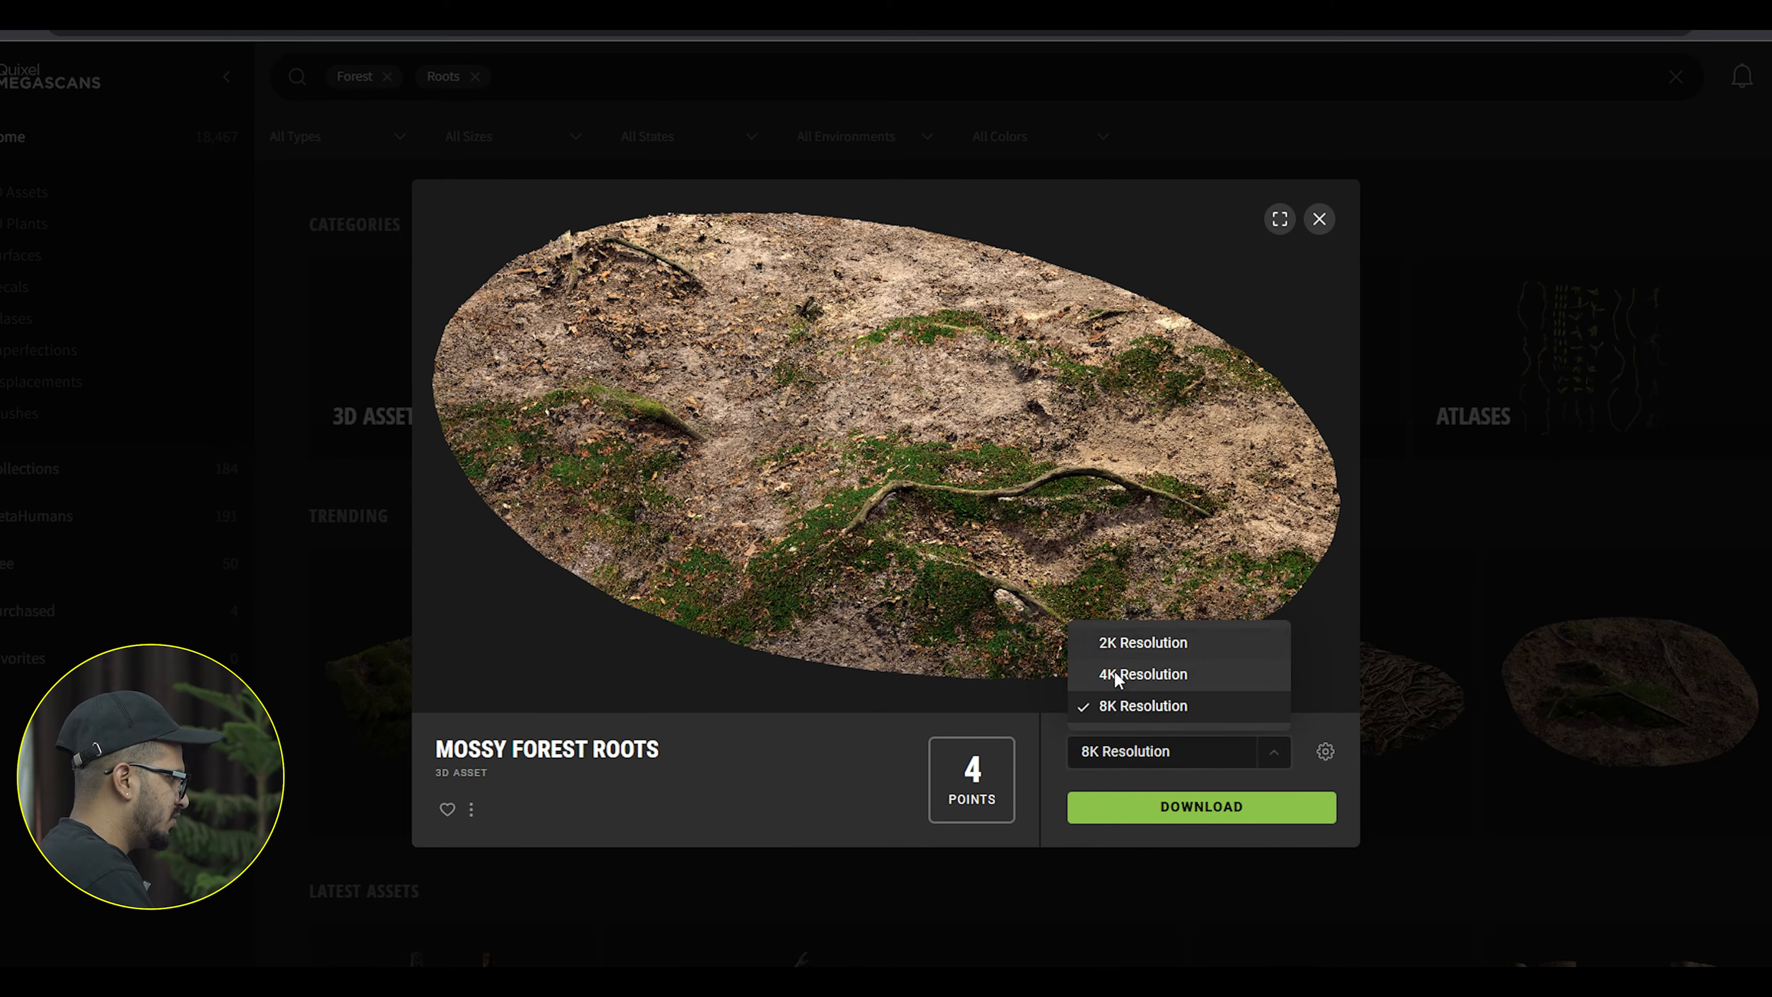
left_click(826, 770)
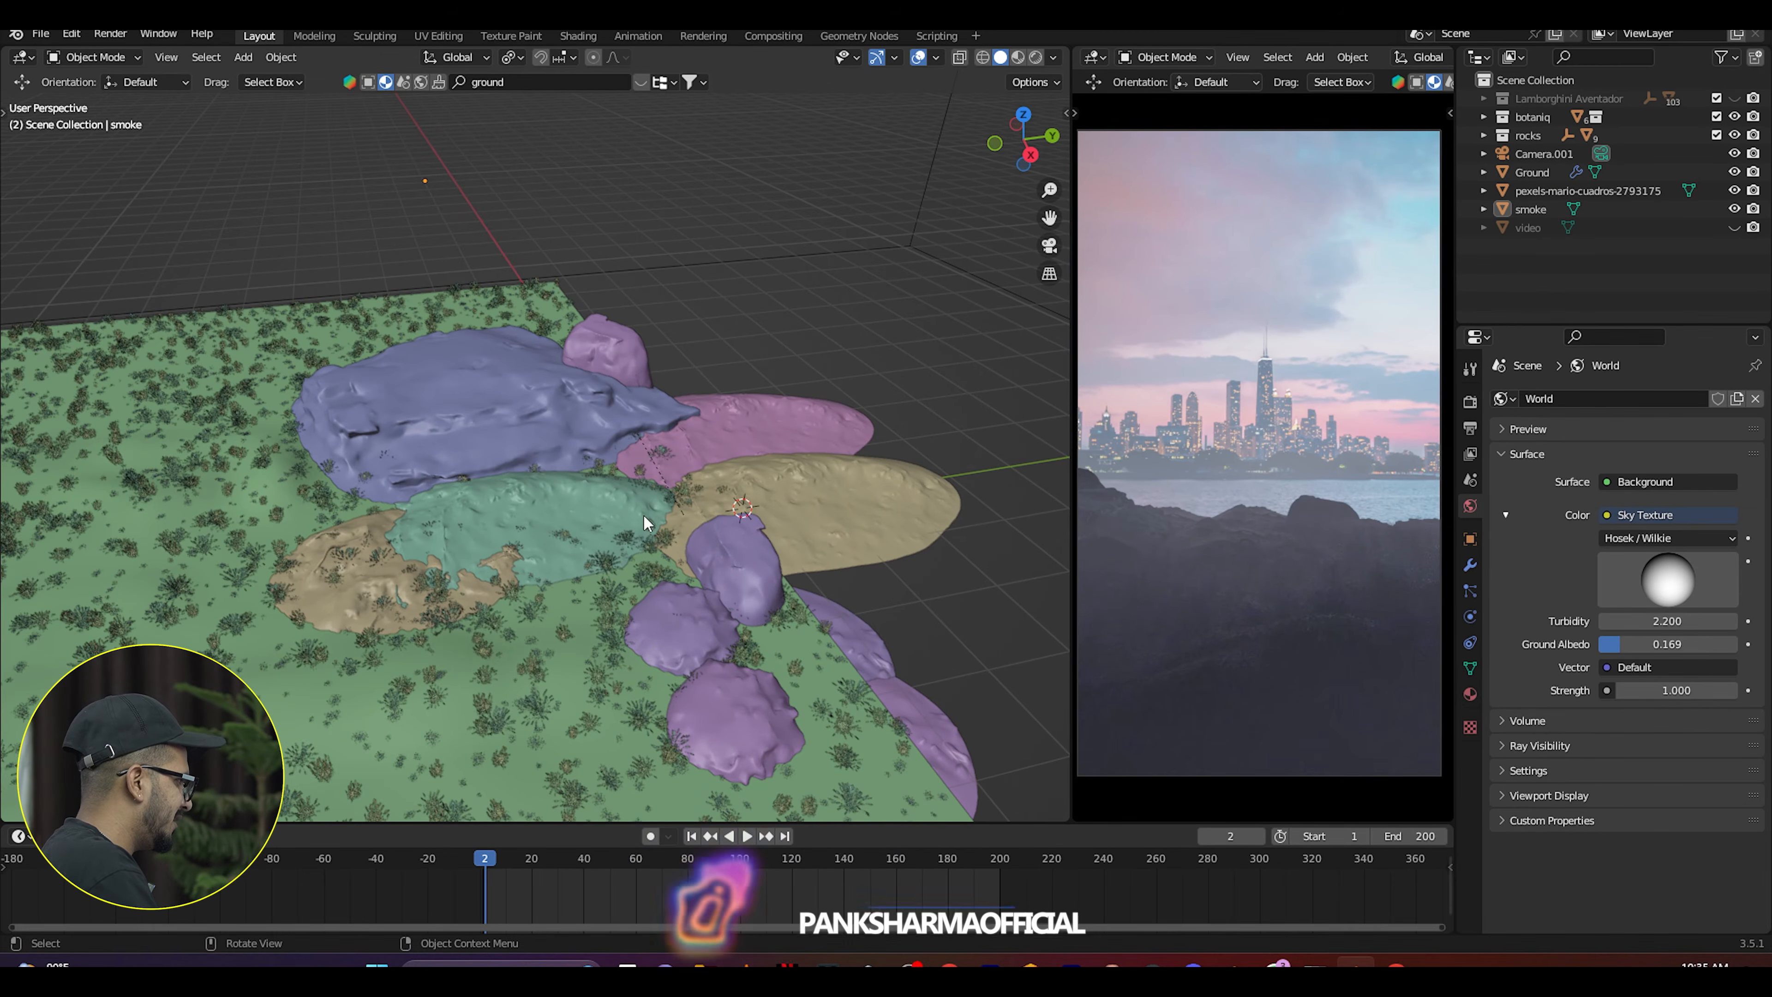
Return to Blender and unhide the video plane standing among the rocks.
scroll(625, 514, "up", 2)
scroll(640, 516, "down", 5)
middle_click_drag(638, 520, 803, 503)
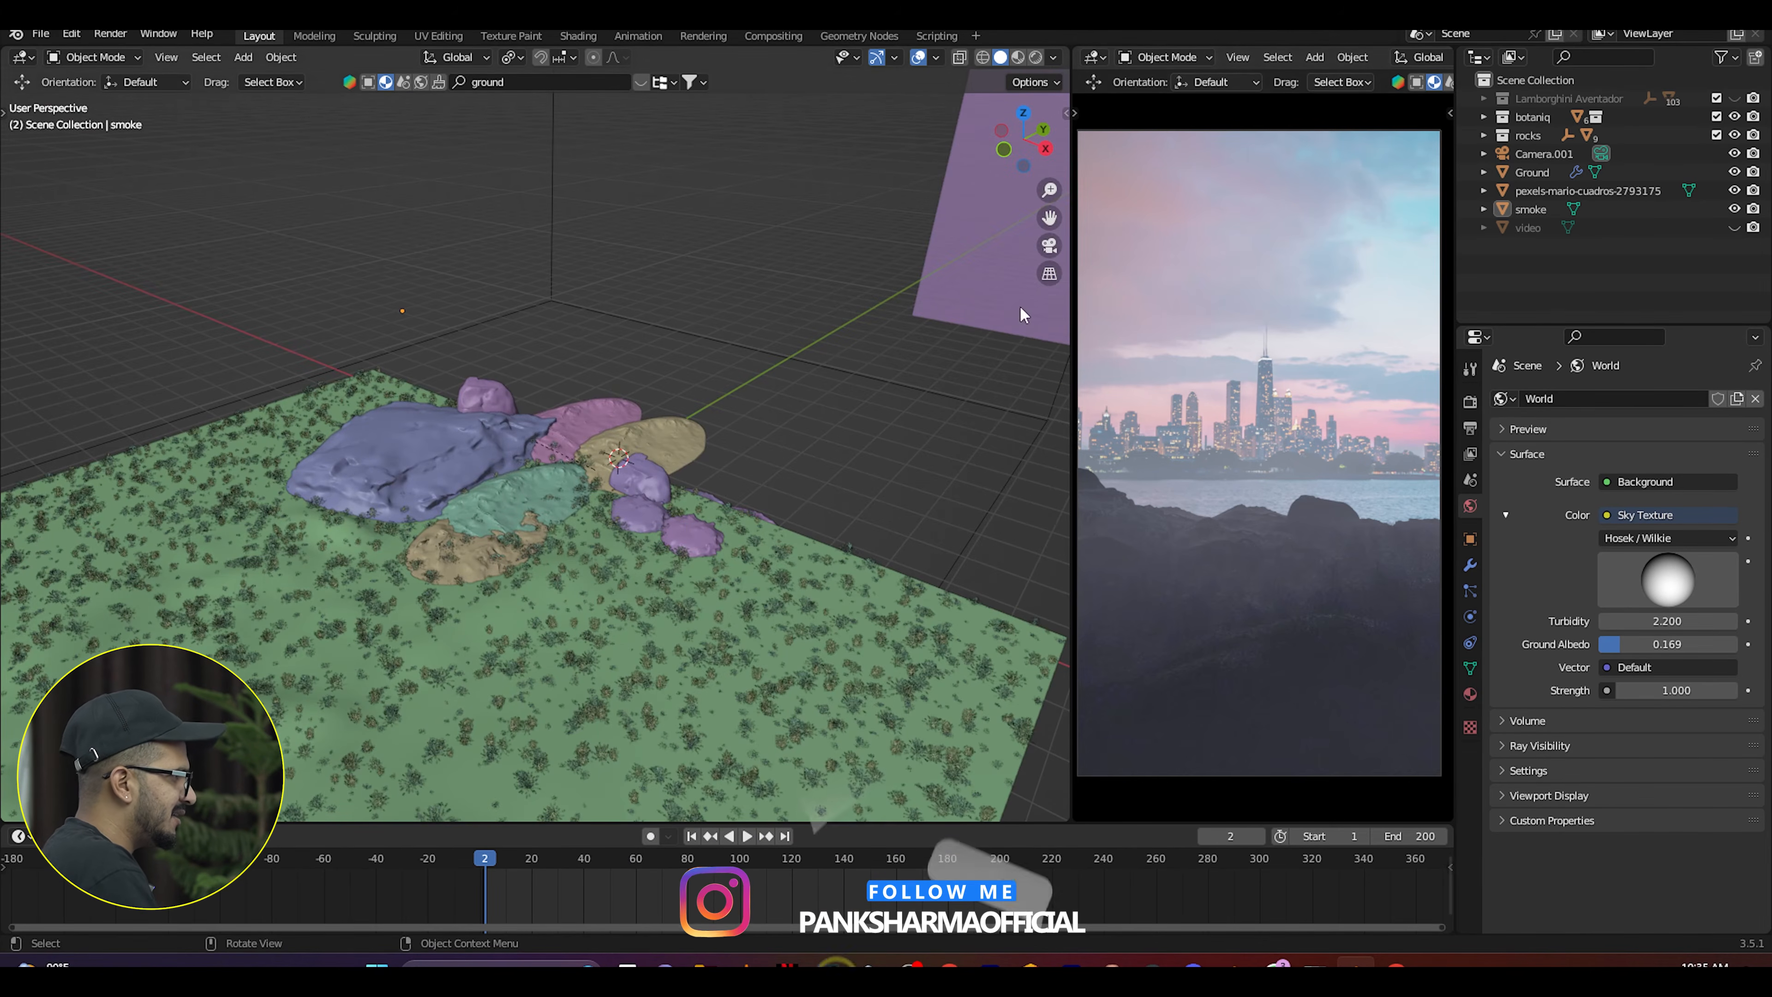
left_click(1733, 227)
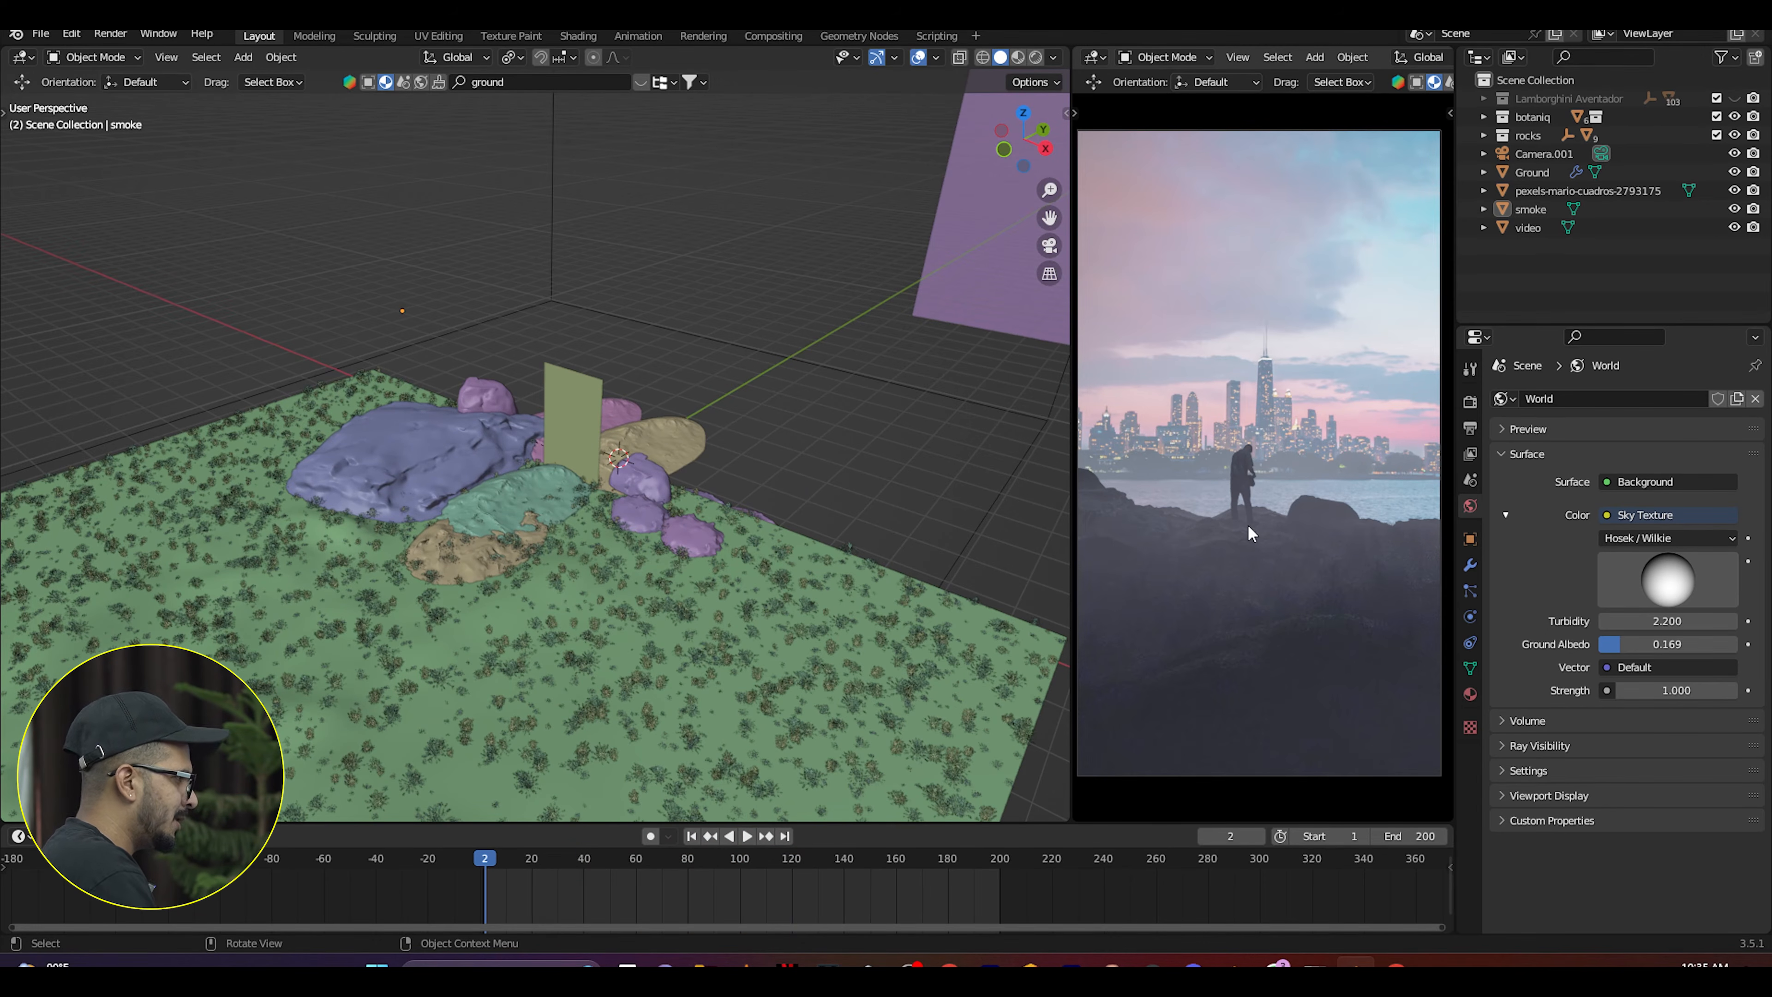
Select the background image plane and the video plane in turn, examine their placement around the rocks, and clear the selection.
scroll(885, 418, "down", 5)
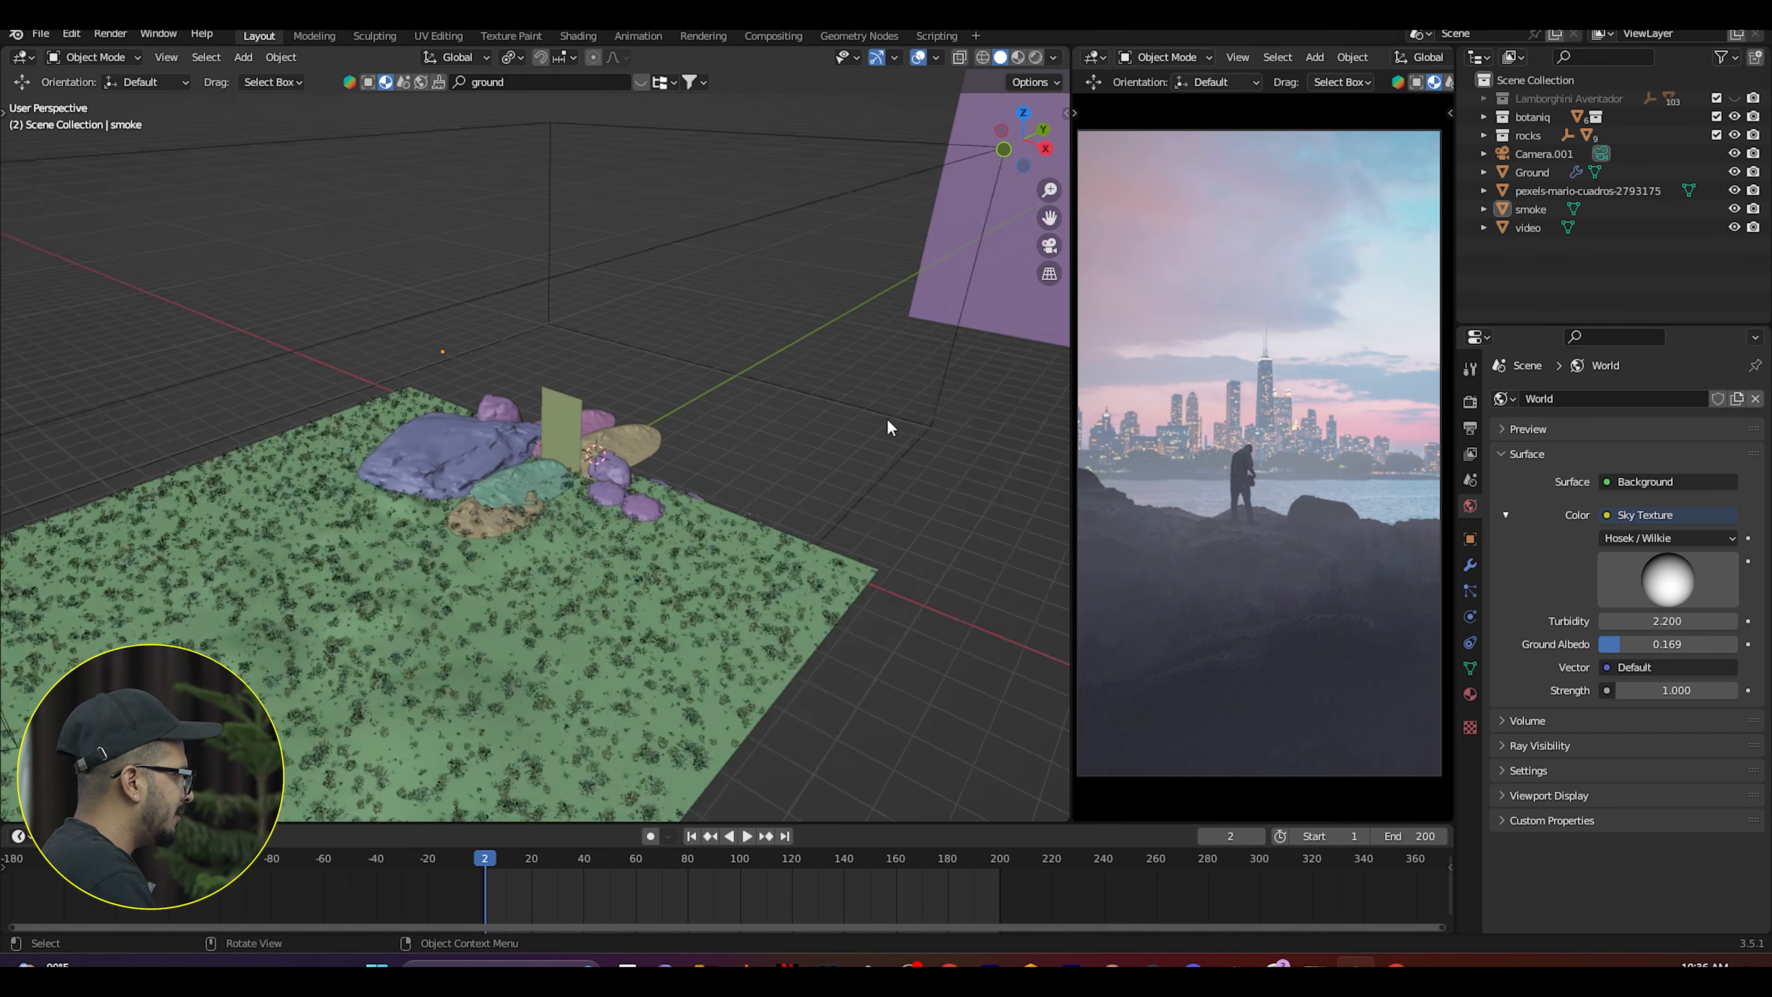
middle_click_drag(935, 243, 914, 294)
left_click(915, 302)
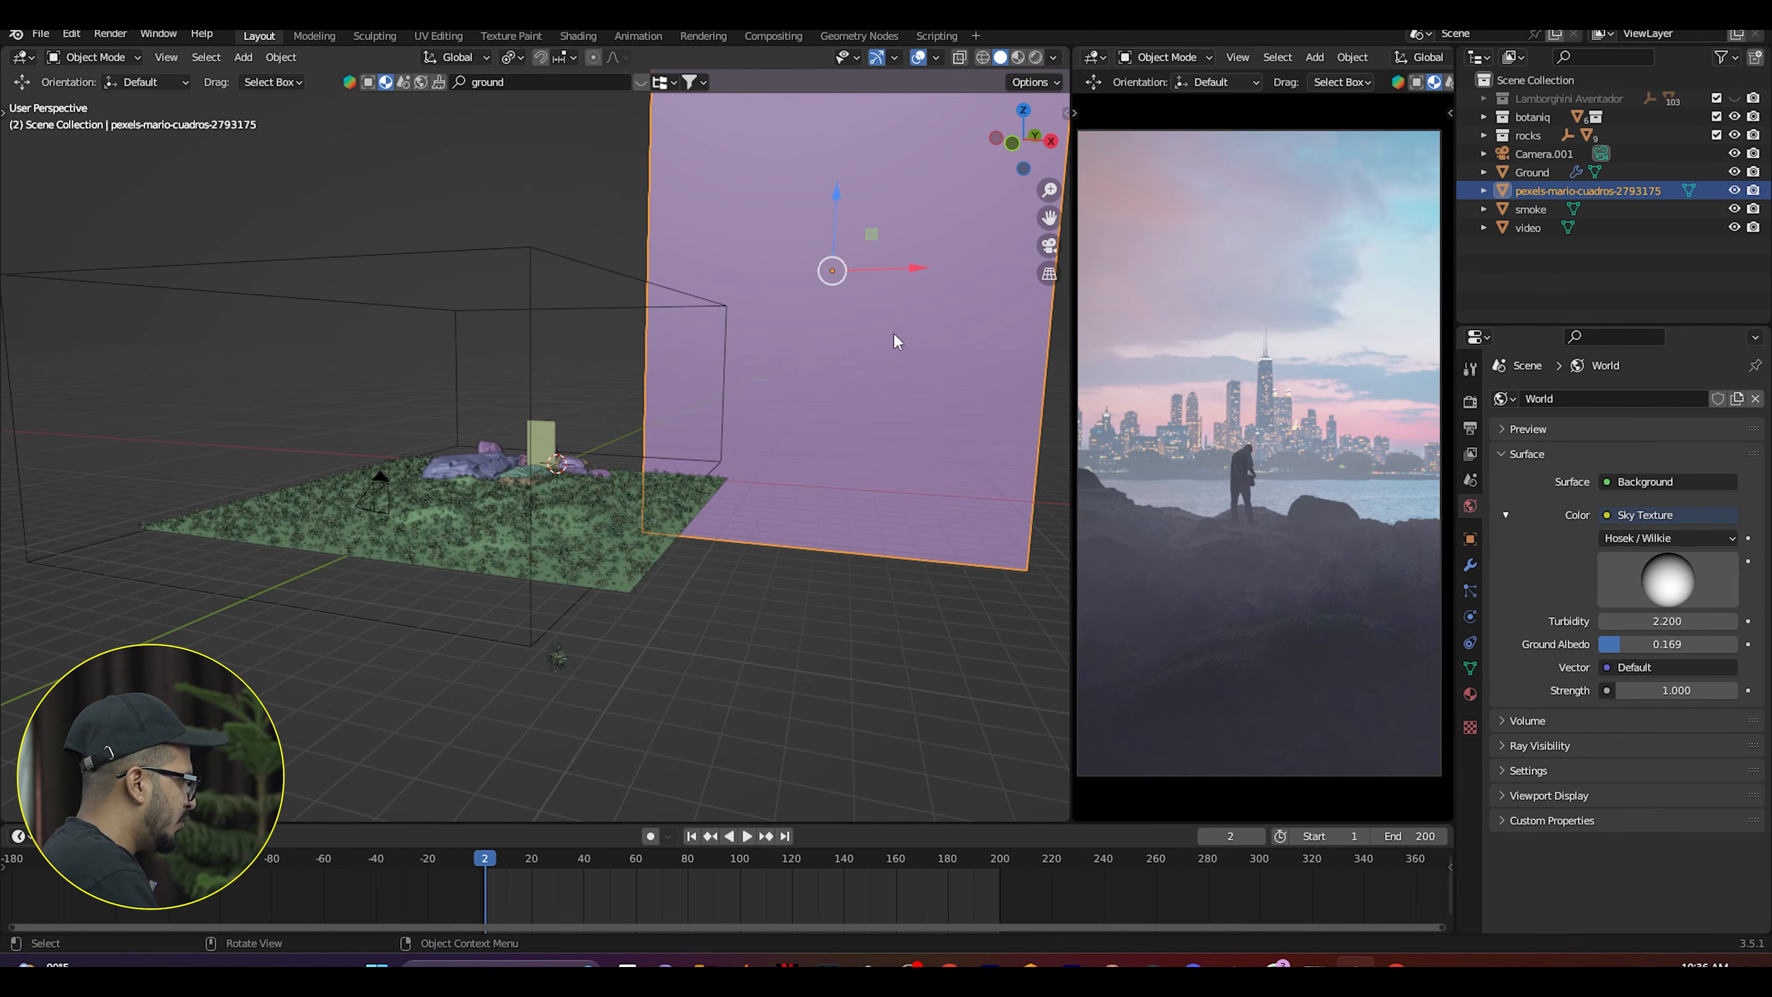
scroll(598, 500, "up", 4)
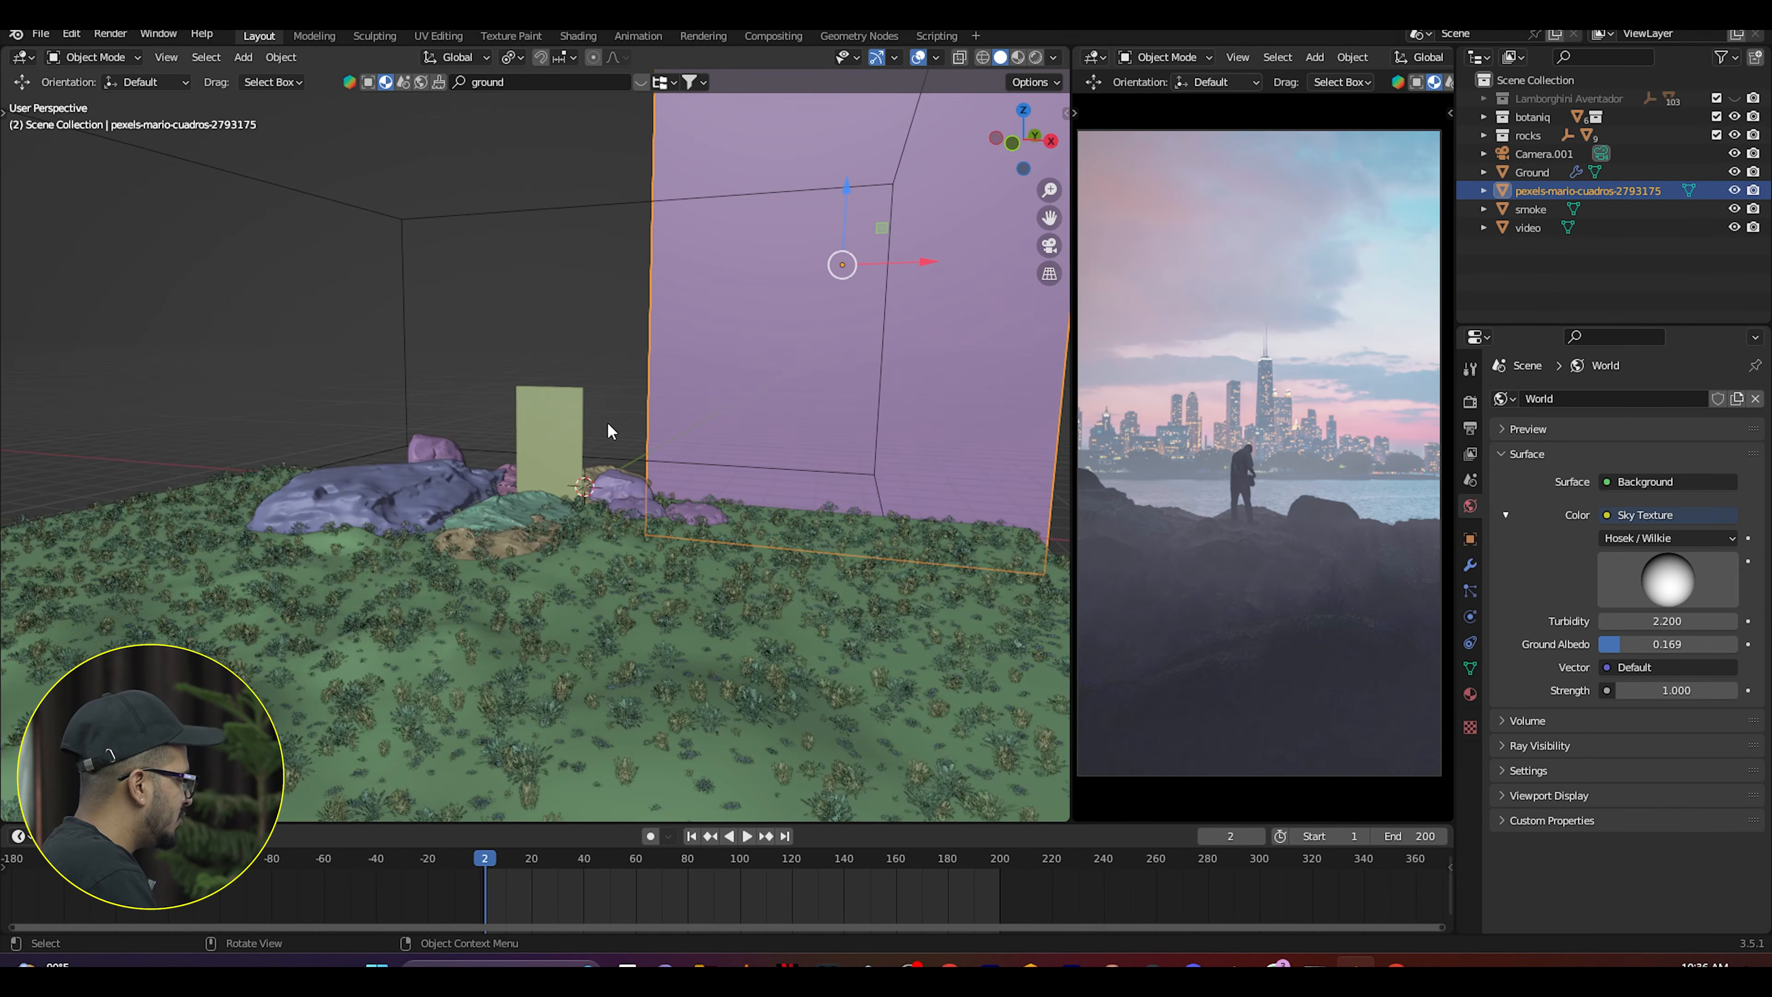
left_click(568, 422)
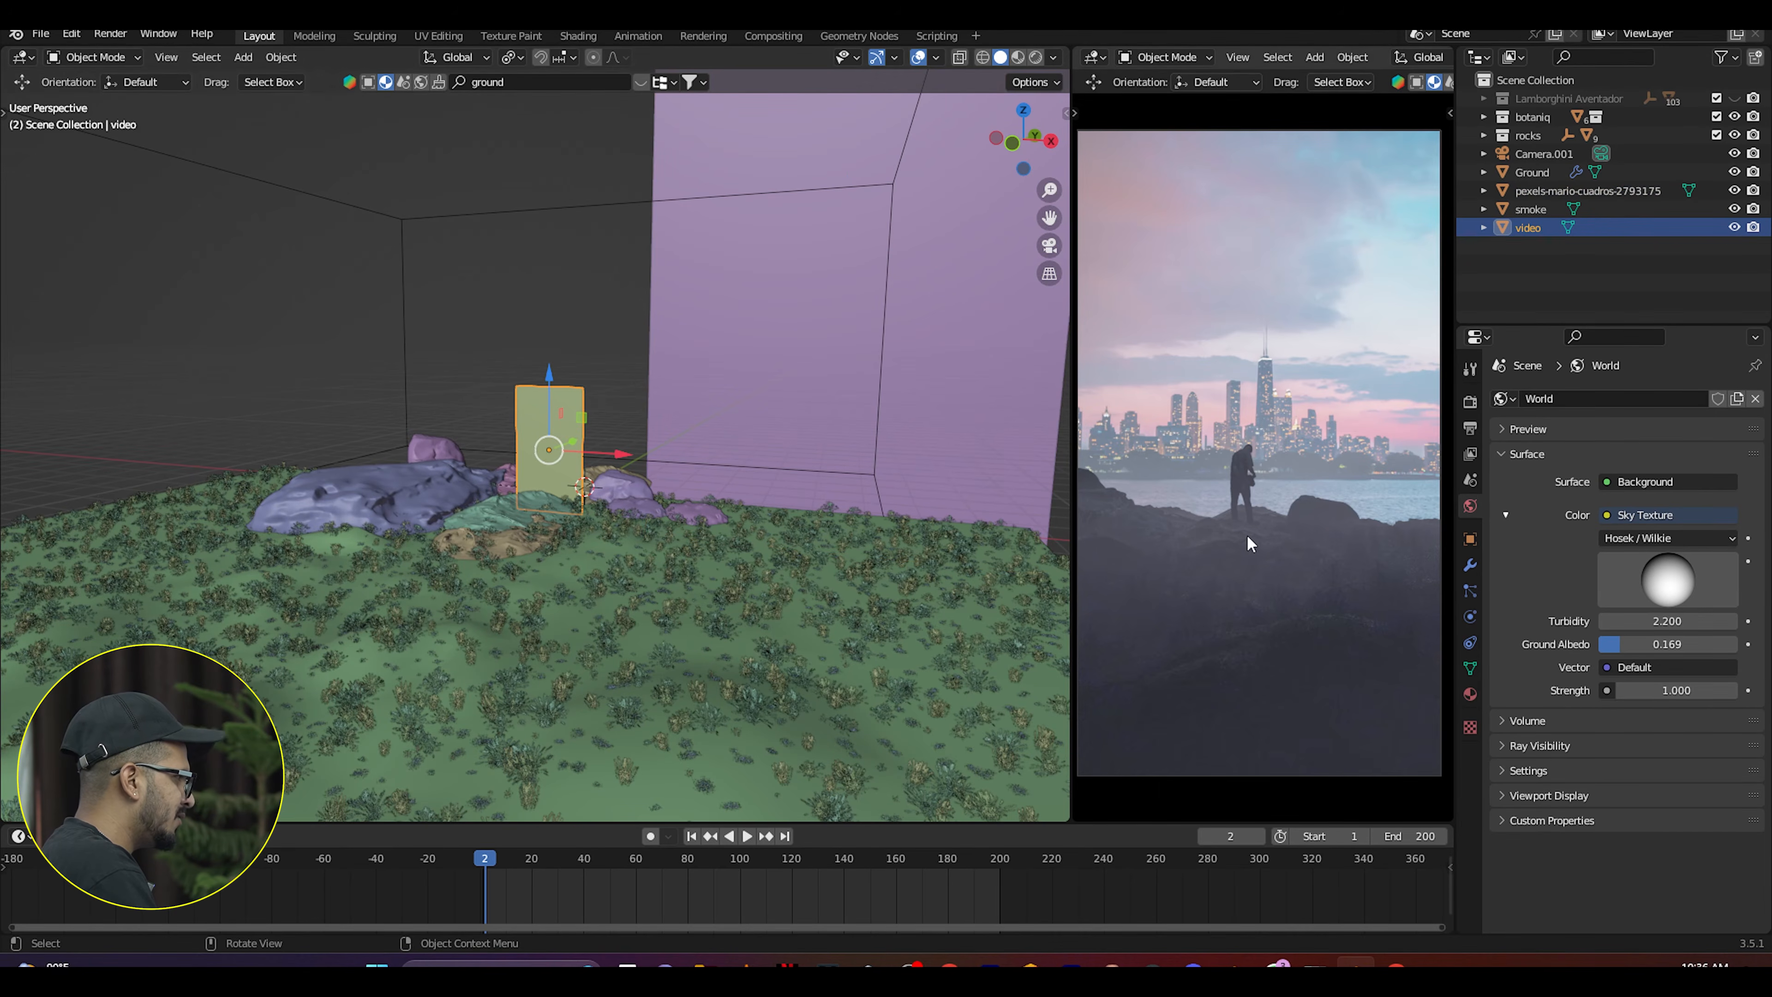
middle_click_drag(519, 434, 579, 542)
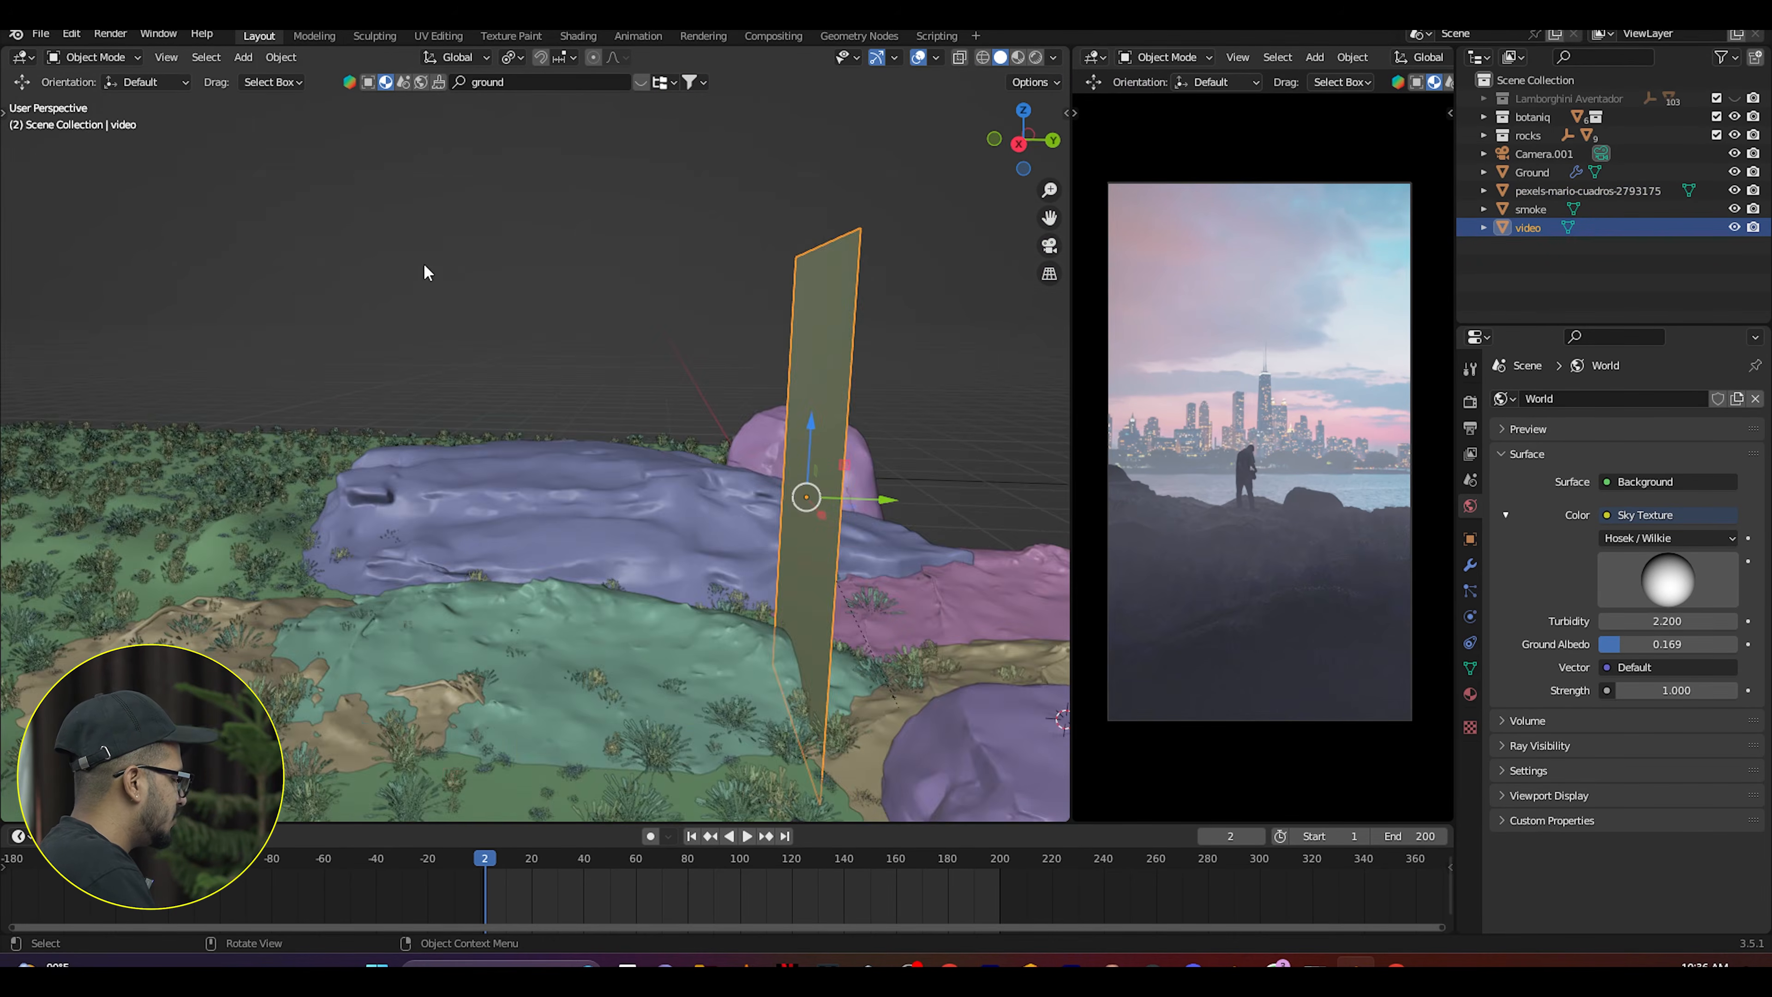
left_click(424, 264)
middle_click_drag(643, 534, 741, 532)
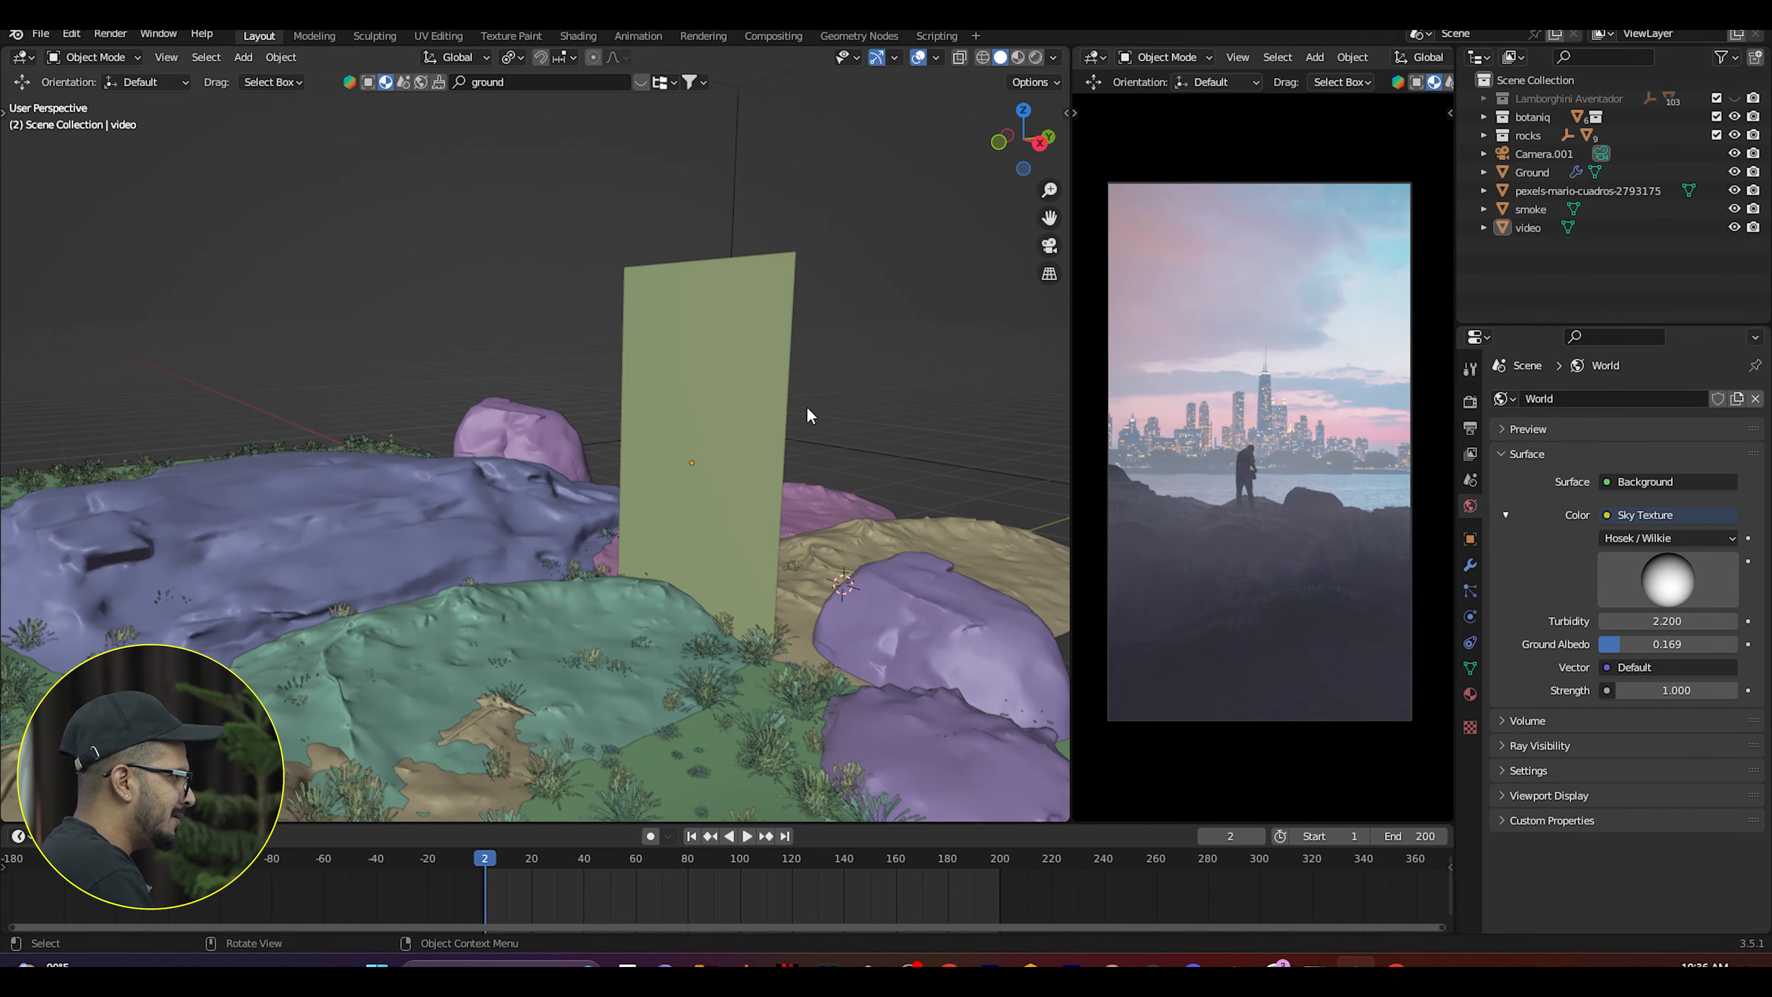
Unhide the Lamborghini Aventador collection in the scene.
left_click(1730, 99)
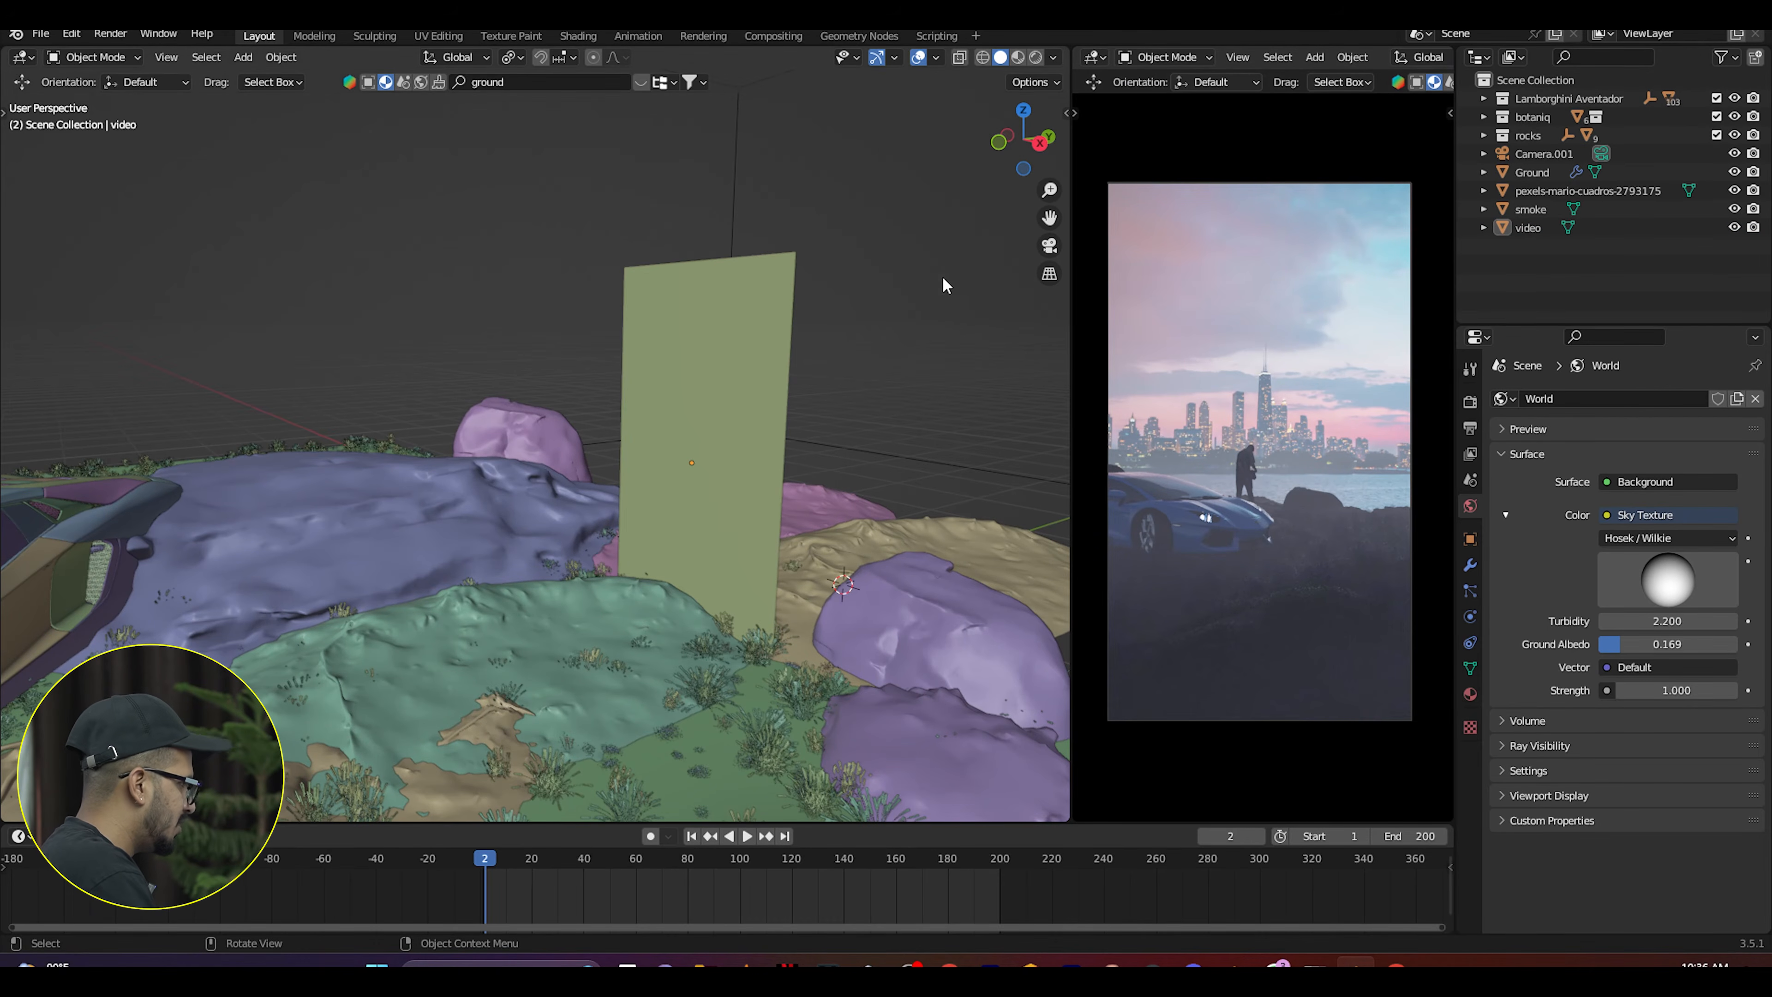
Search the BlenderKit models for "lamborghini", preview the blue Lamborghini Aventador asset, and dismiss the search results.
key("n")
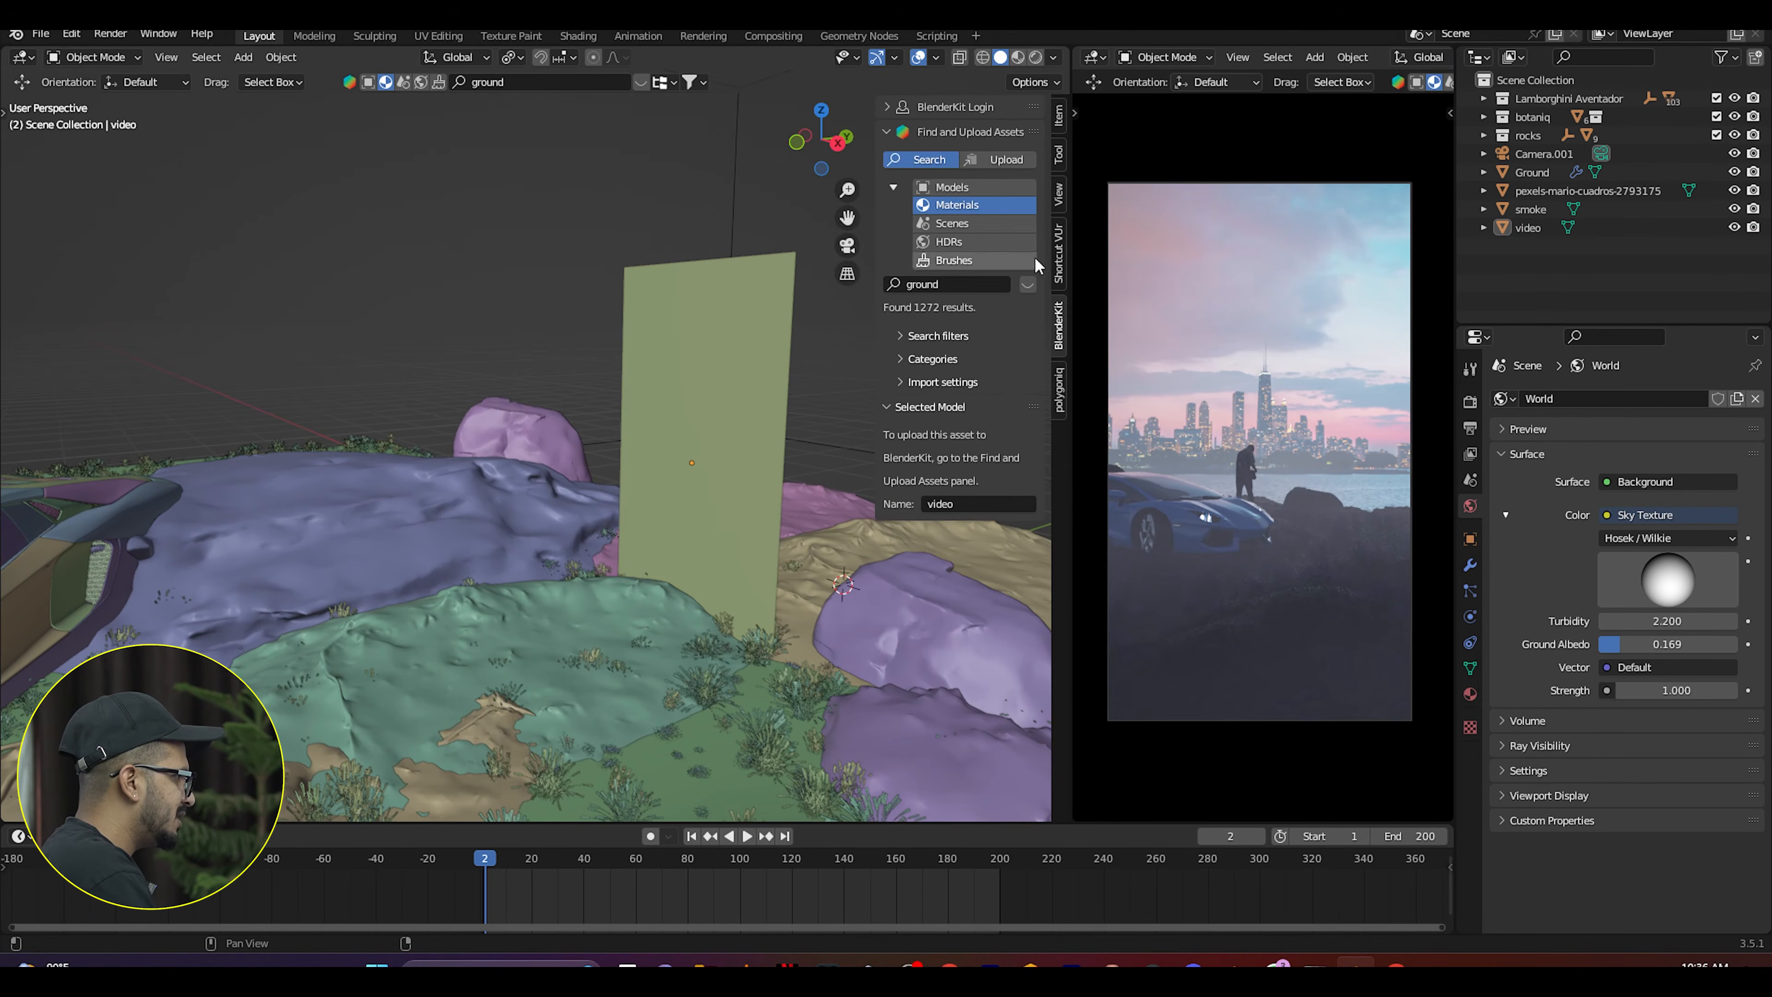
left_click(975, 187)
left_click(491, 82)
type("lambo")
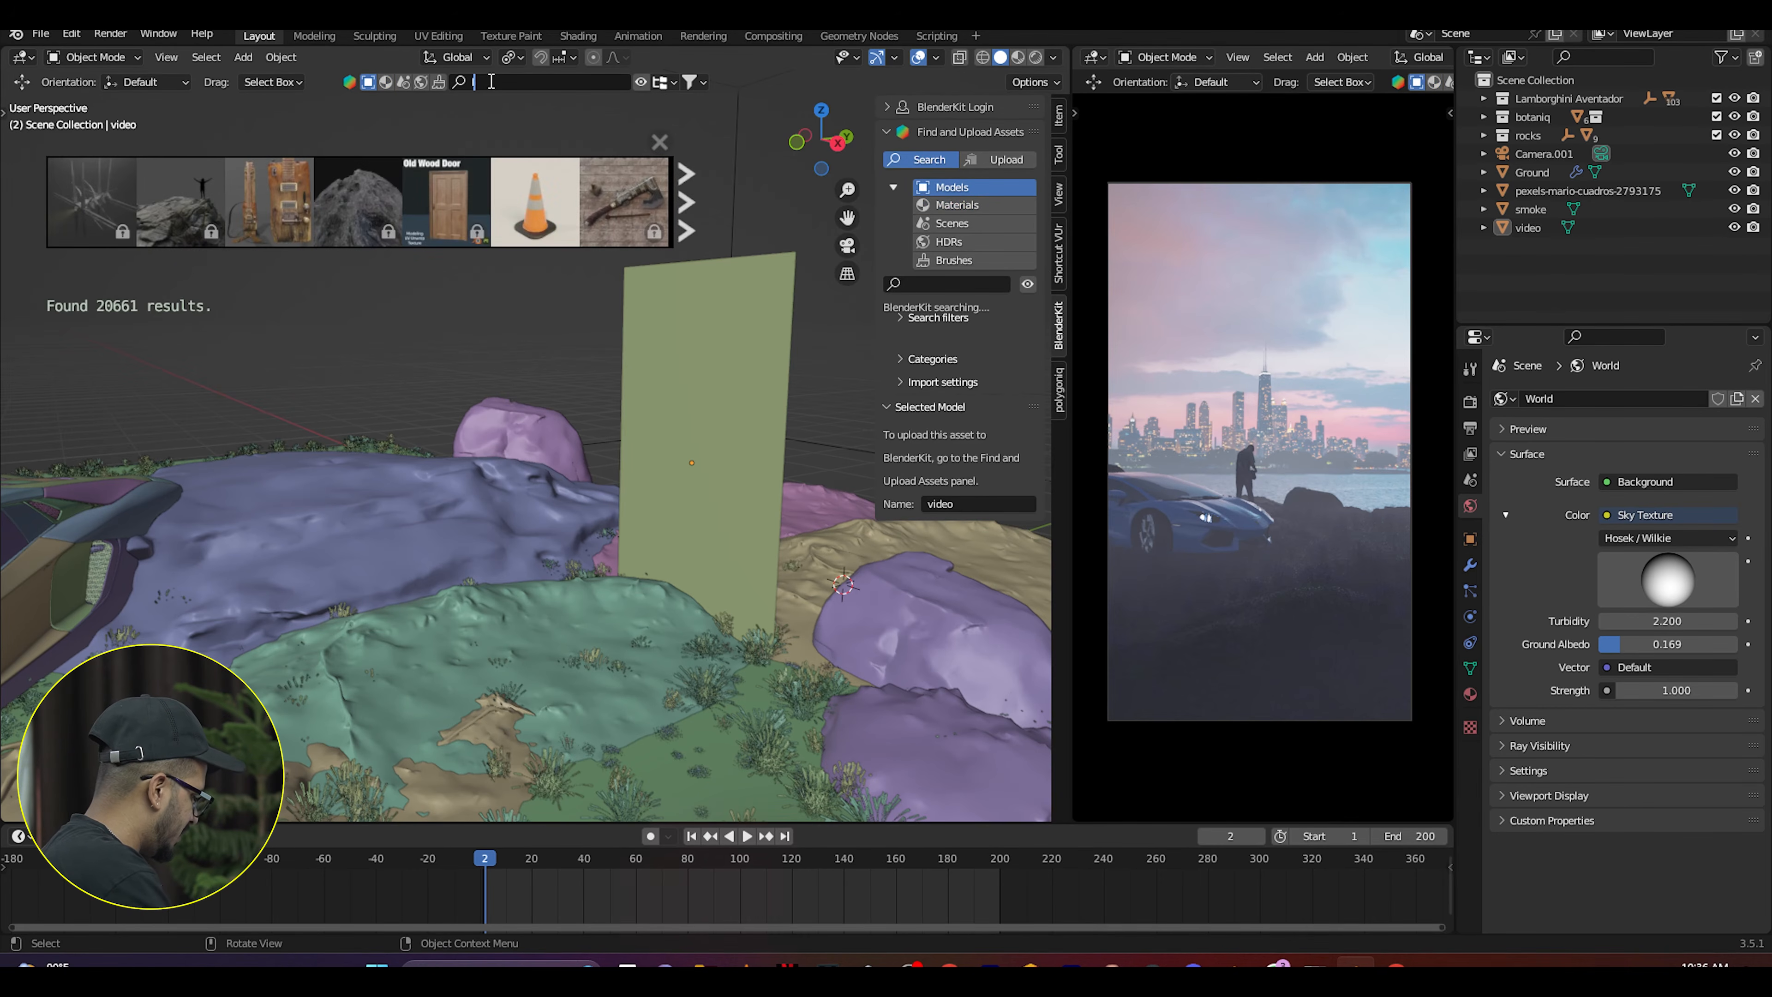
type("rghini")
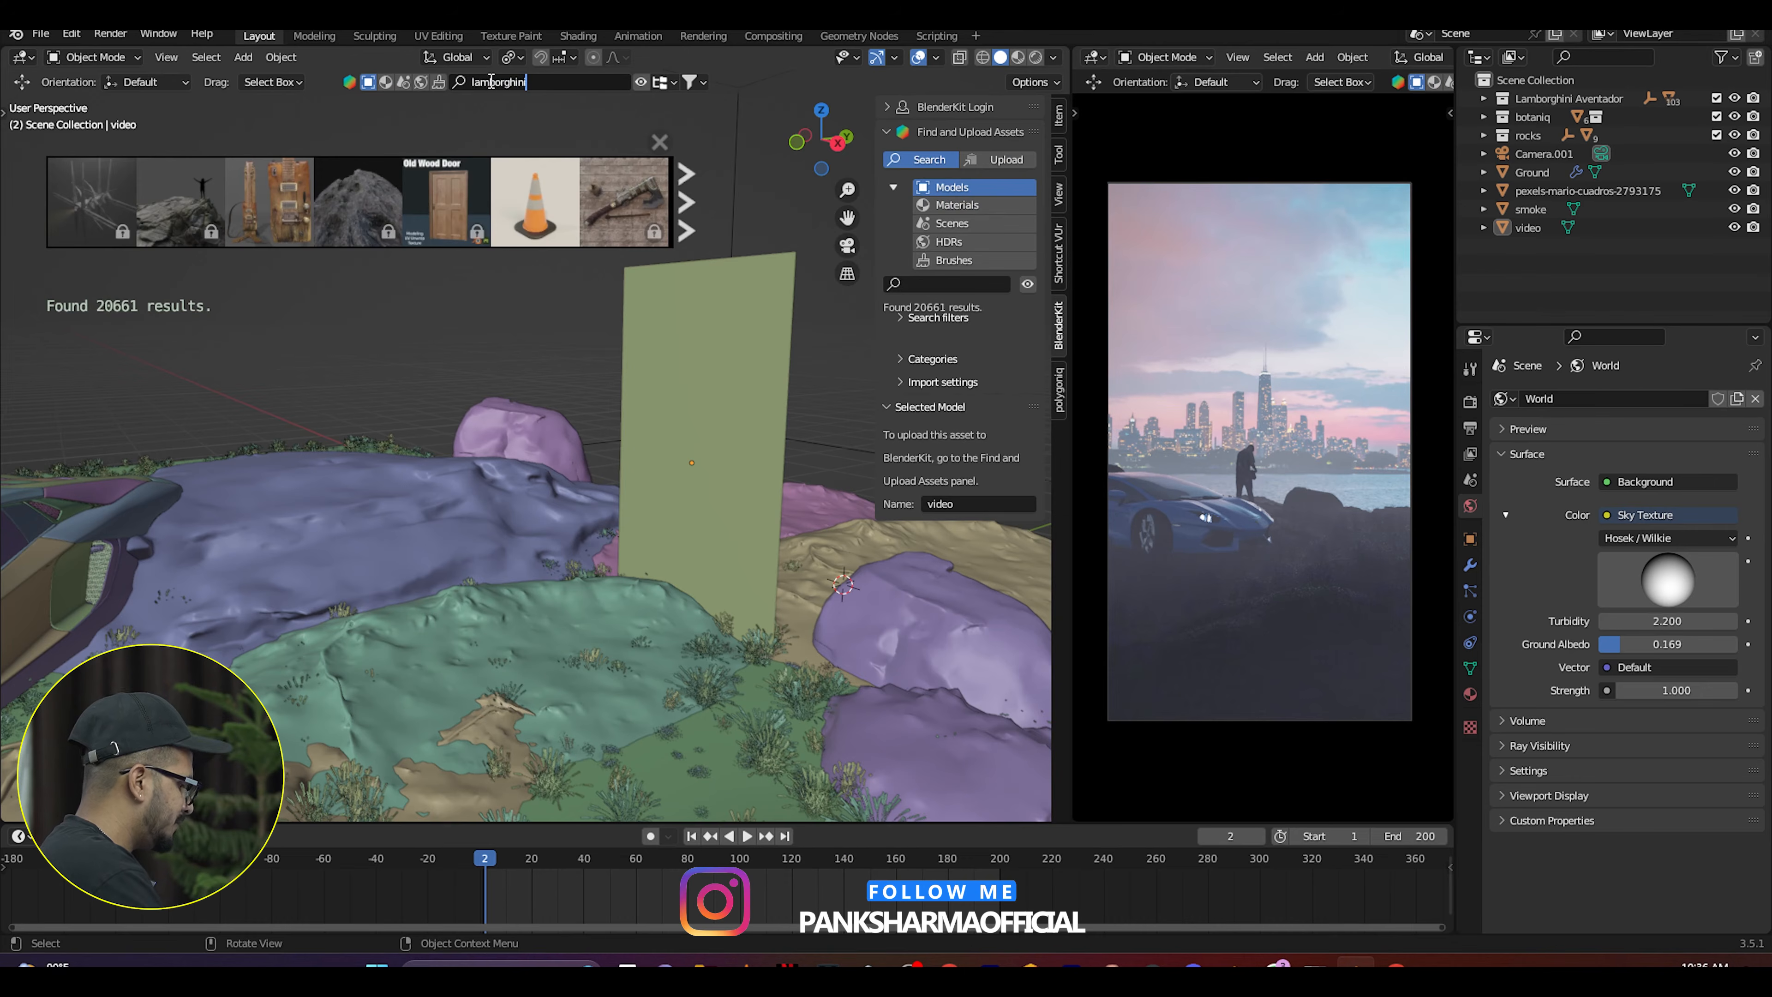
key("Return")
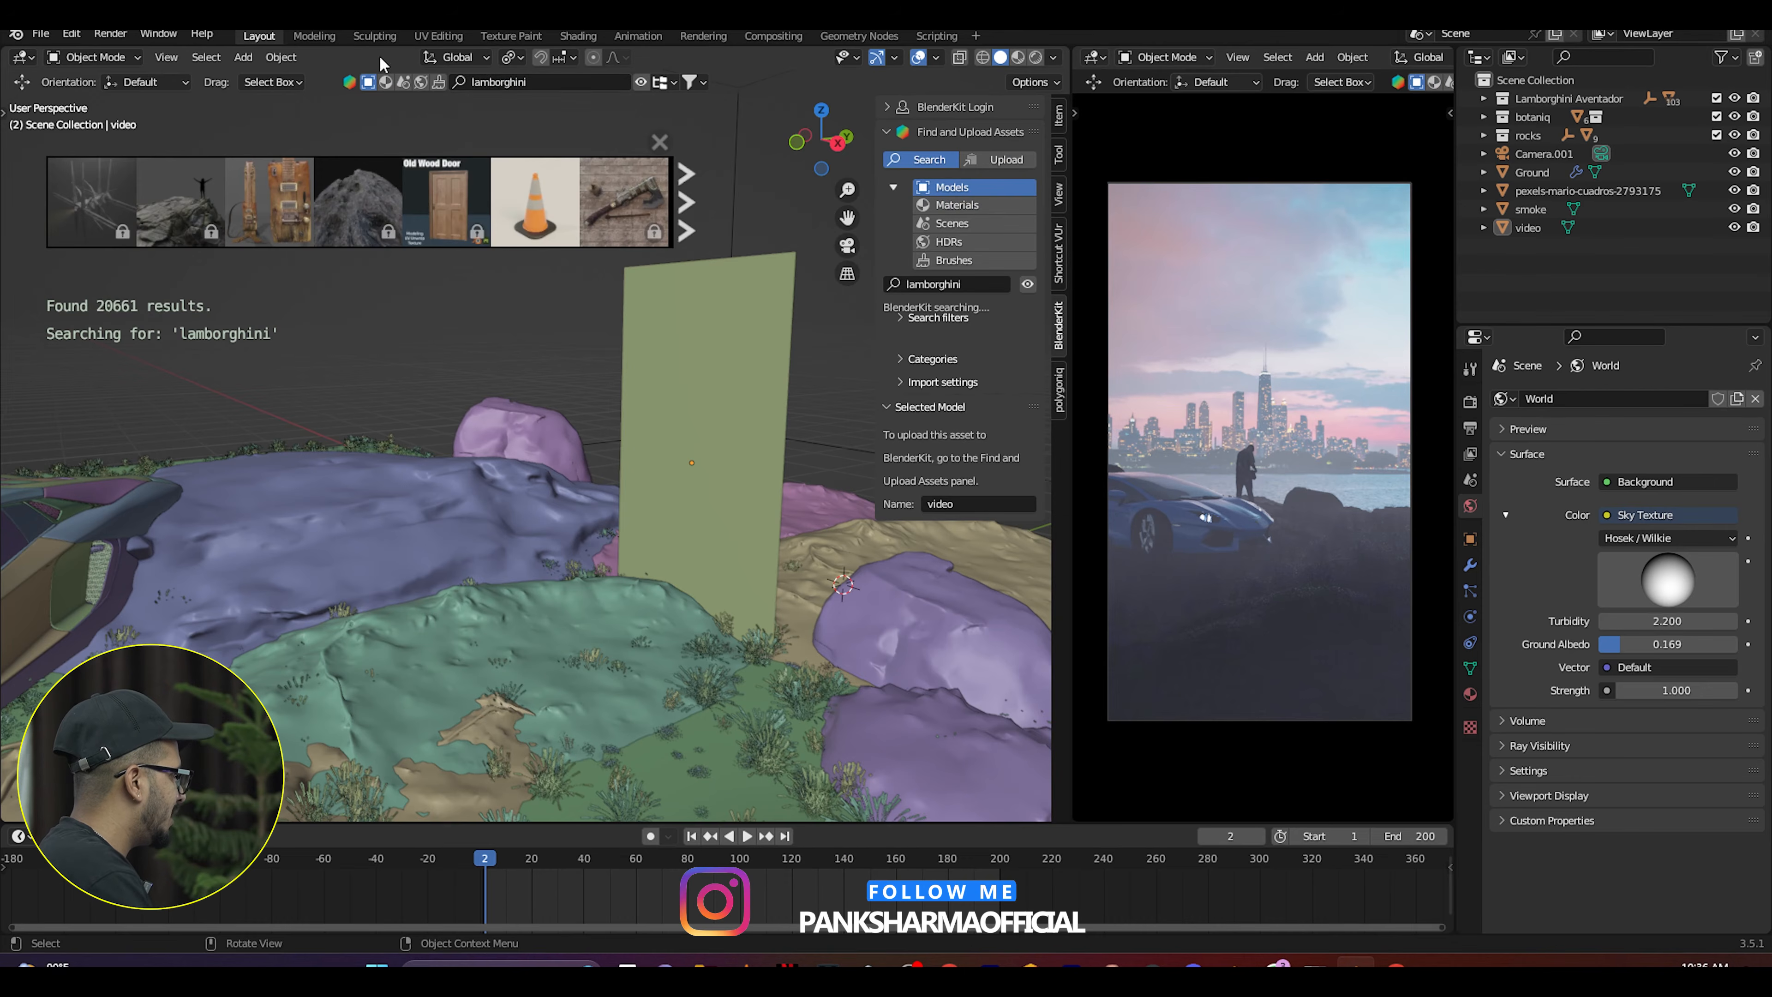
mouse_move(456, 211)
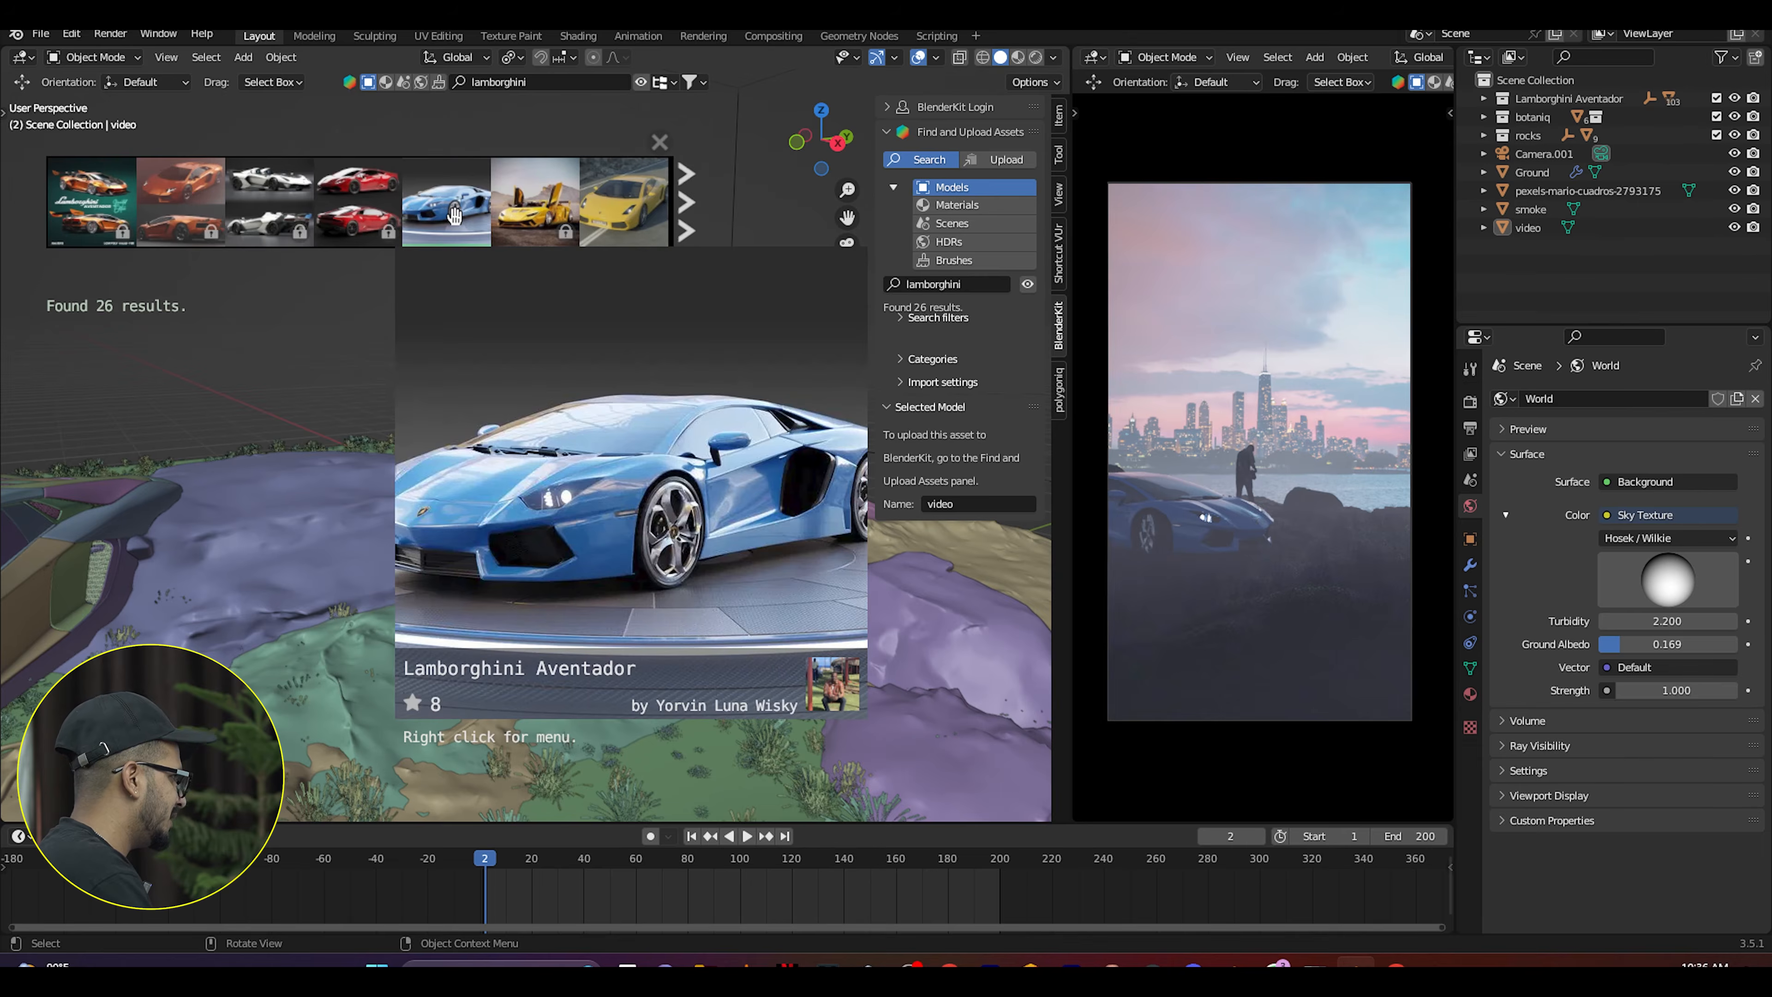
left_click(660, 143)
Examine the Lamborghini's placement on the grass beside the rocks and video plane, both in the scene and through the camera.
scroll(441, 522, "down", 5)
middle_click_drag(383, 551, 526, 520)
middle_click_drag(485, 652, 326, 719)
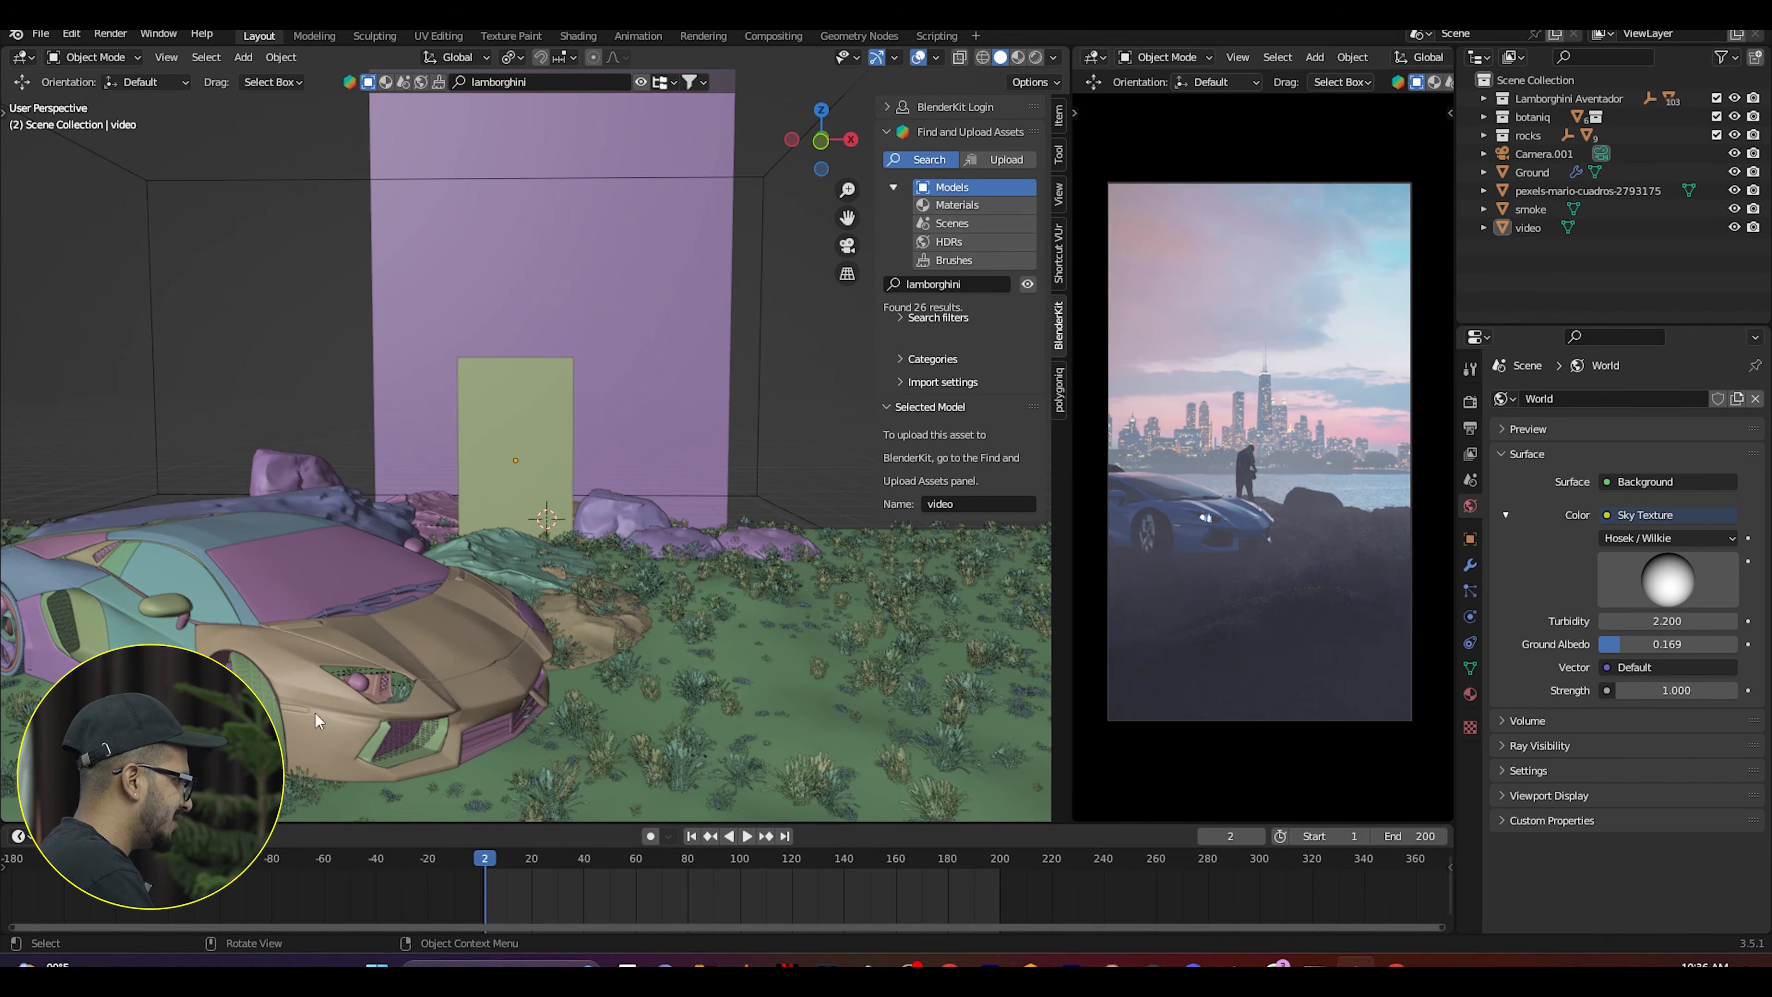
key("Home")
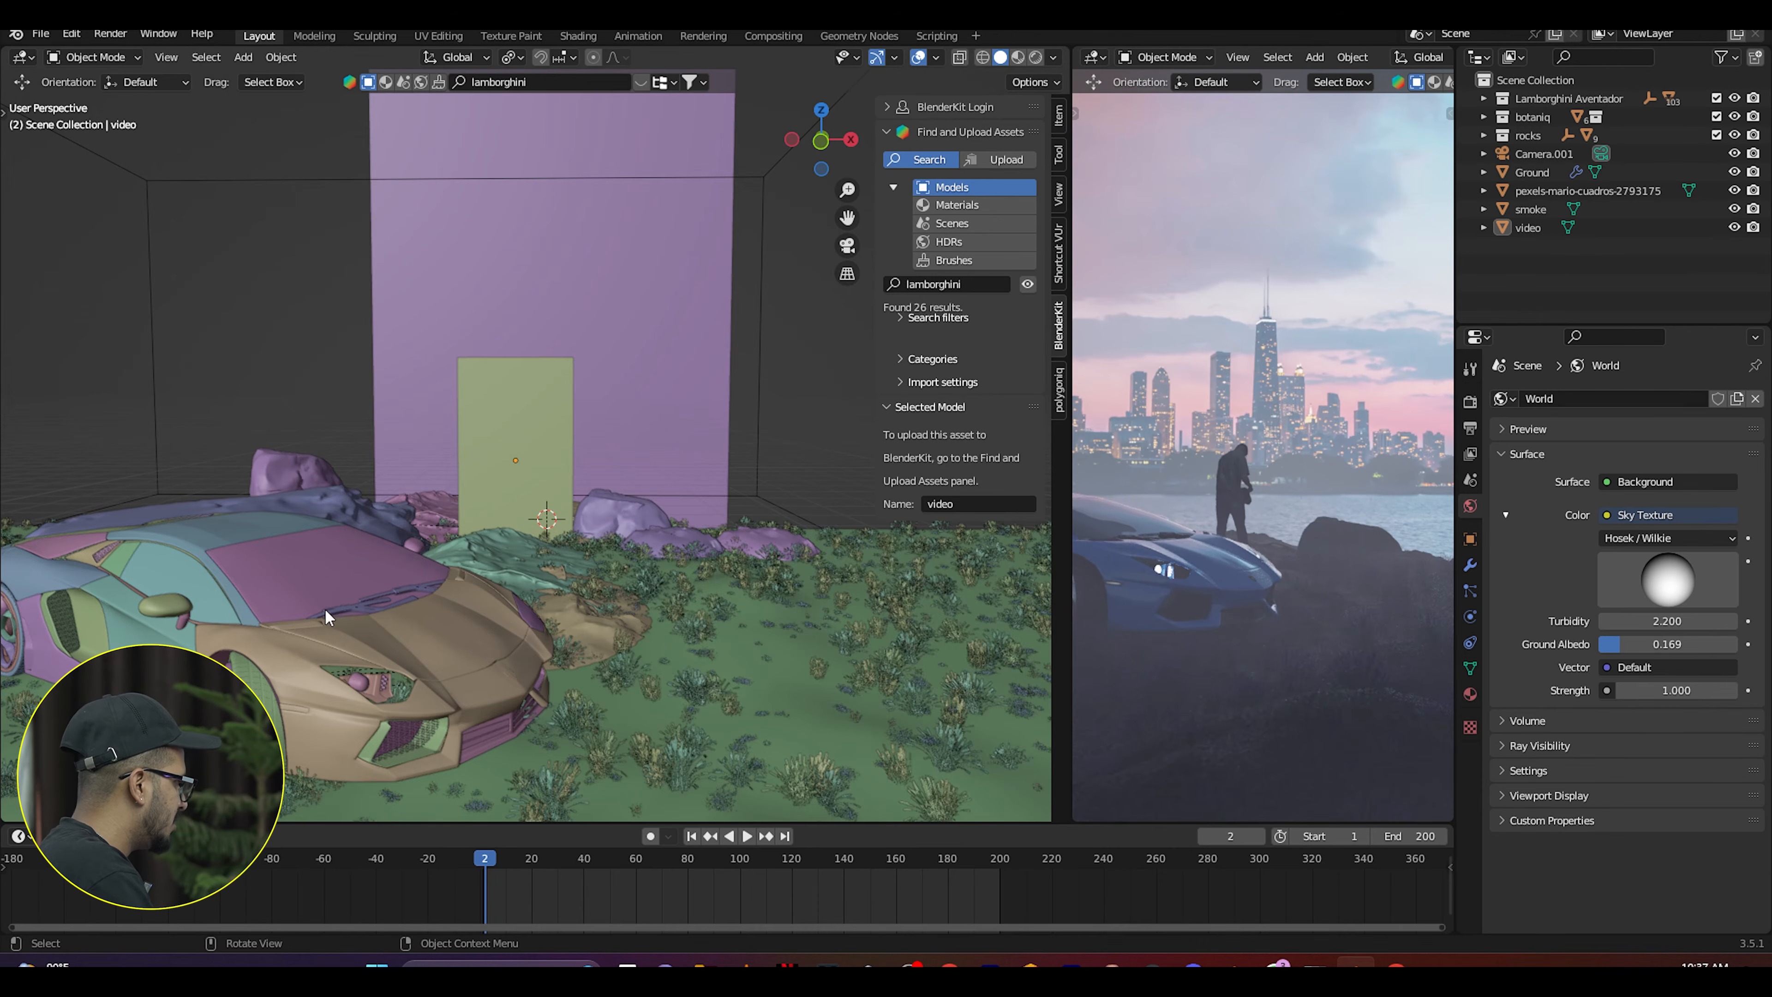
scroll(328, 620, "down", 3)
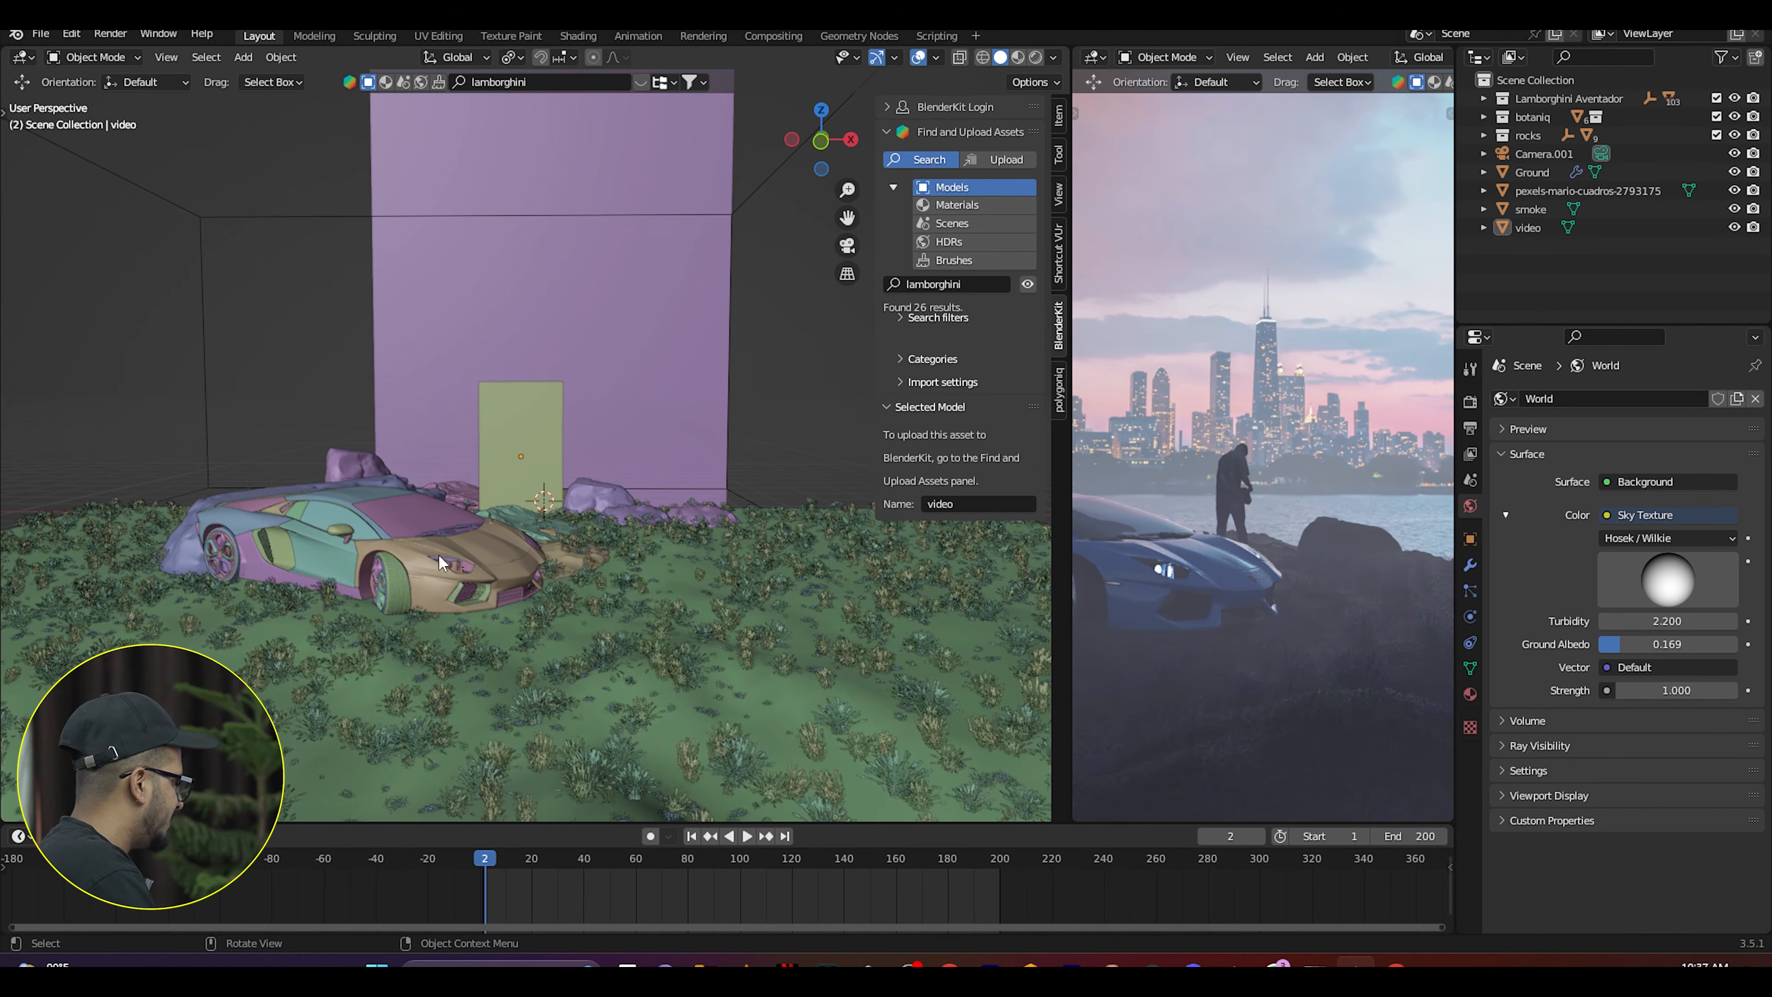
key("Home")
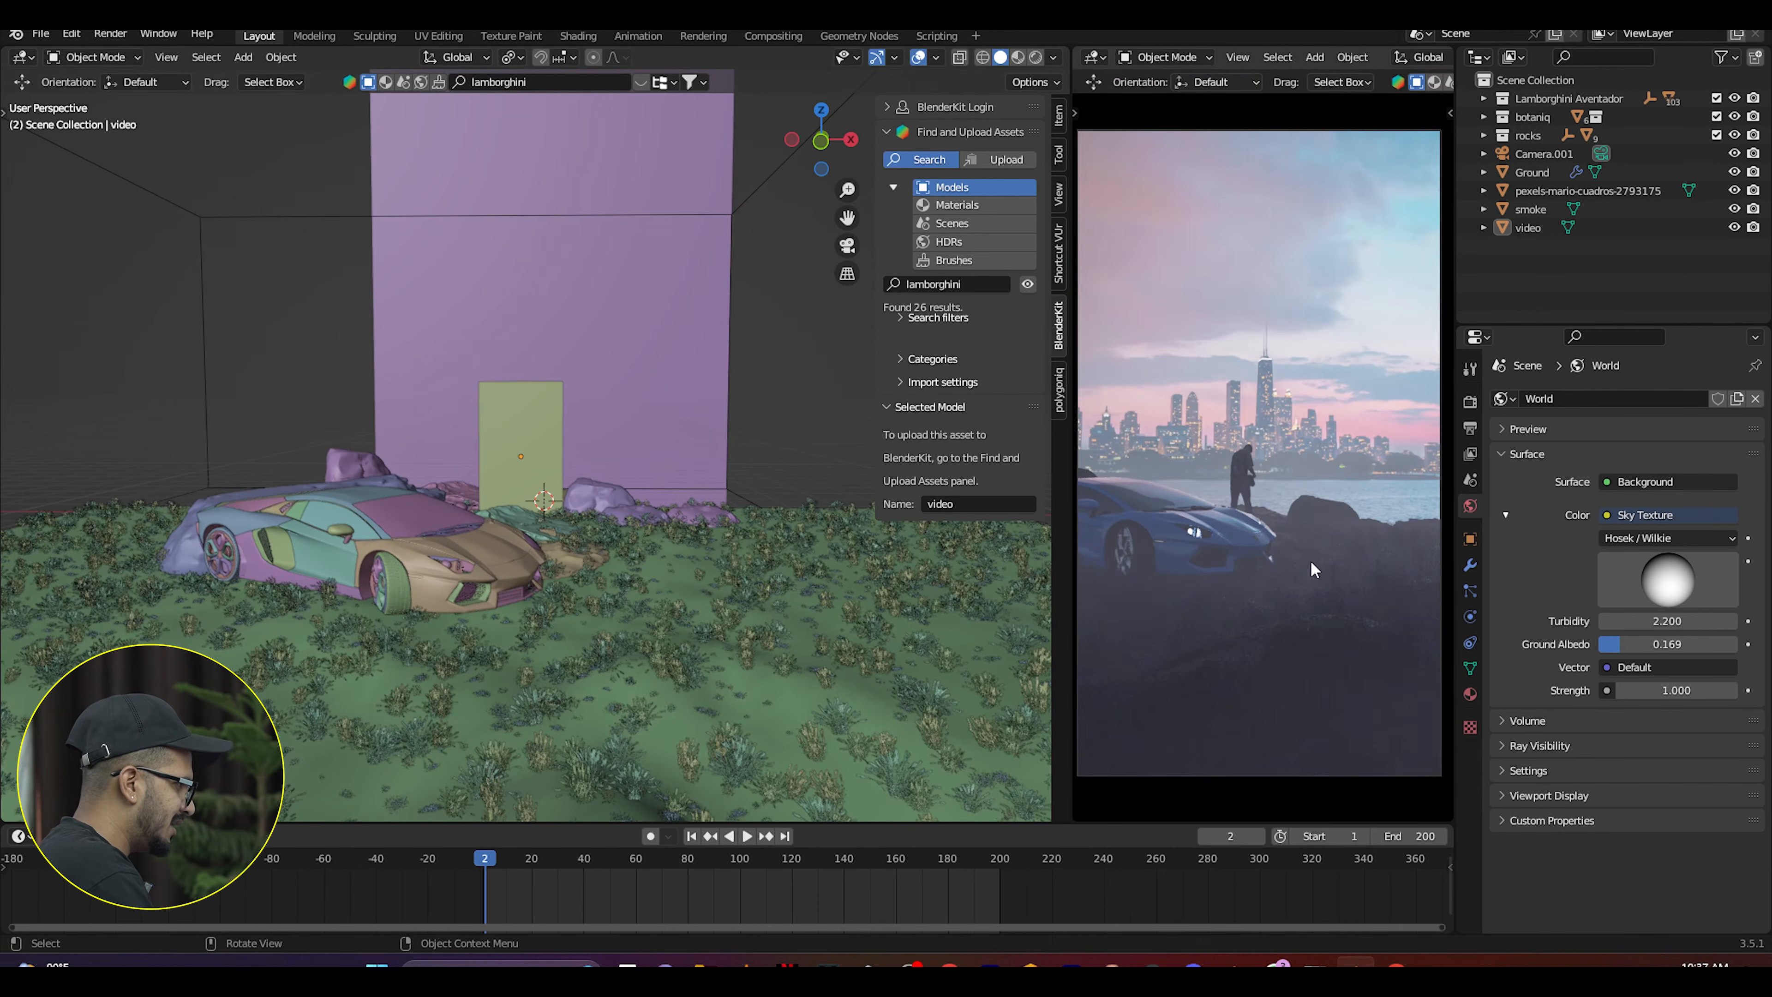
scroll(314, 554, "down", 4)
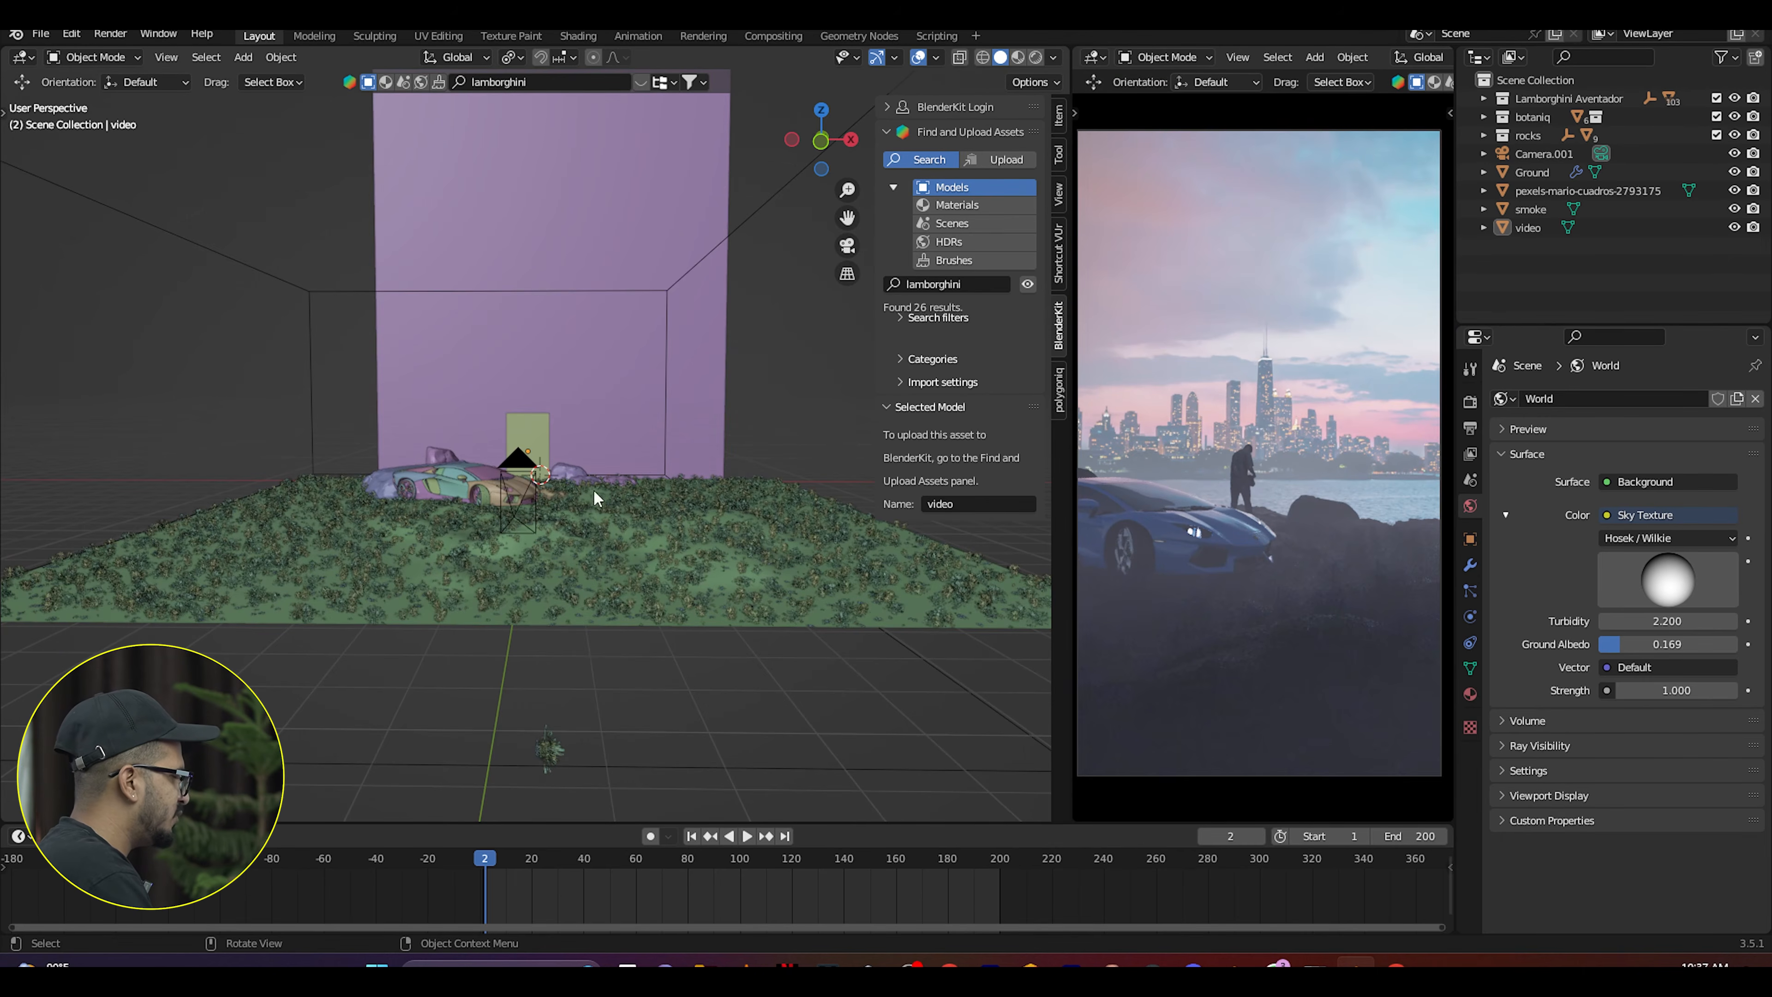